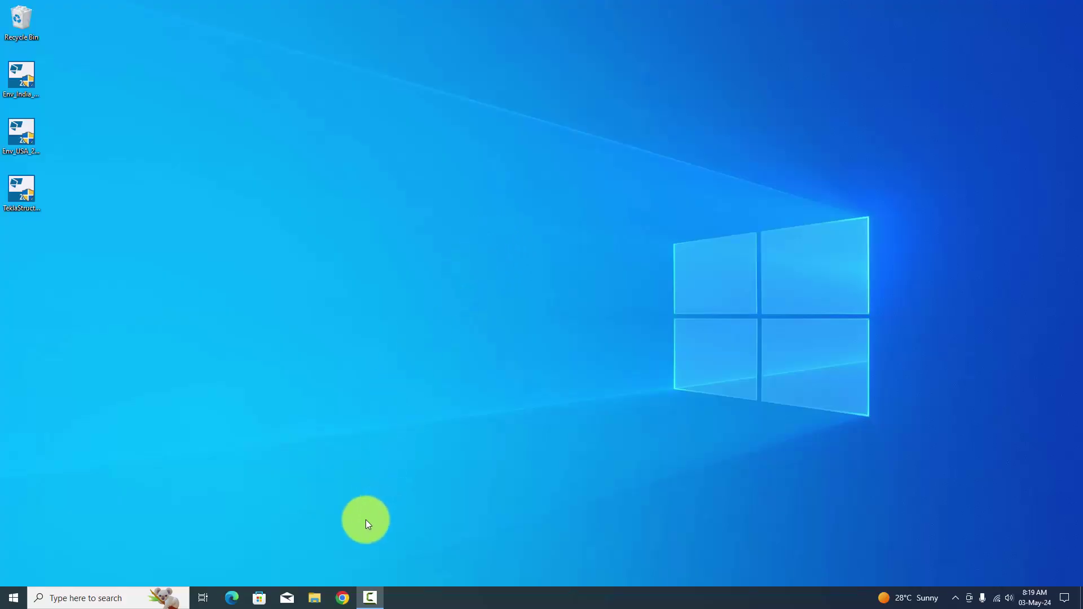
Launch Chrome from the taskbar and load google.com.
left_click(342, 597)
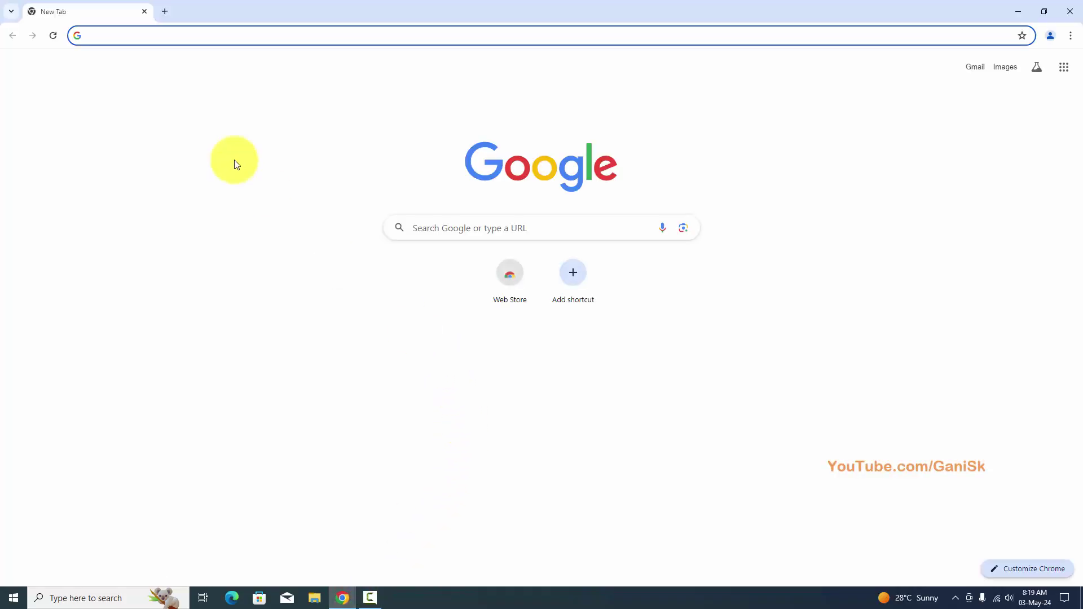
left_click(129, 35)
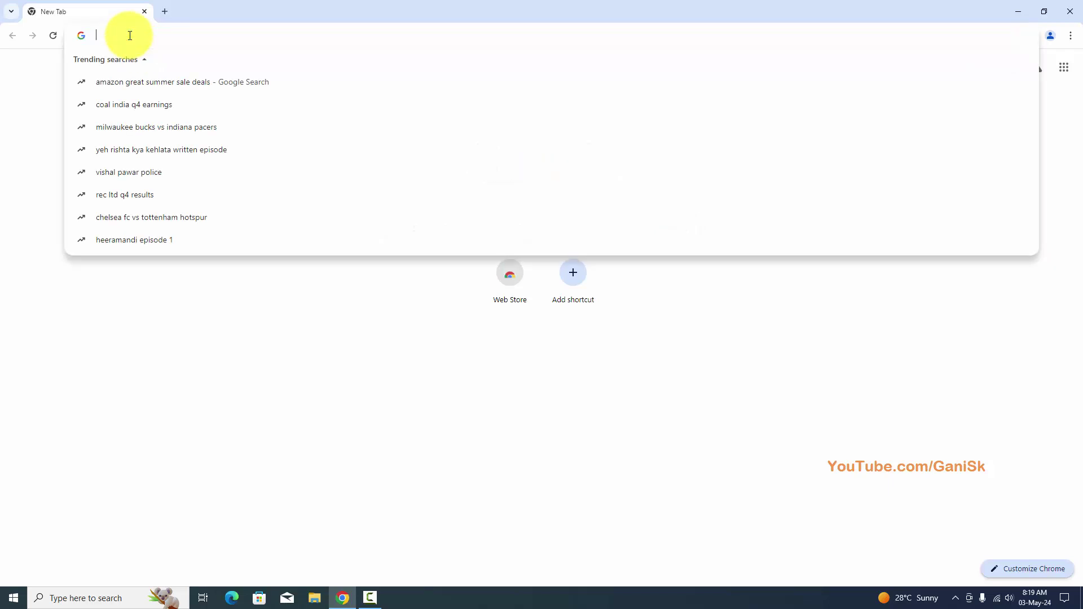
type("google.com")
key("Return")
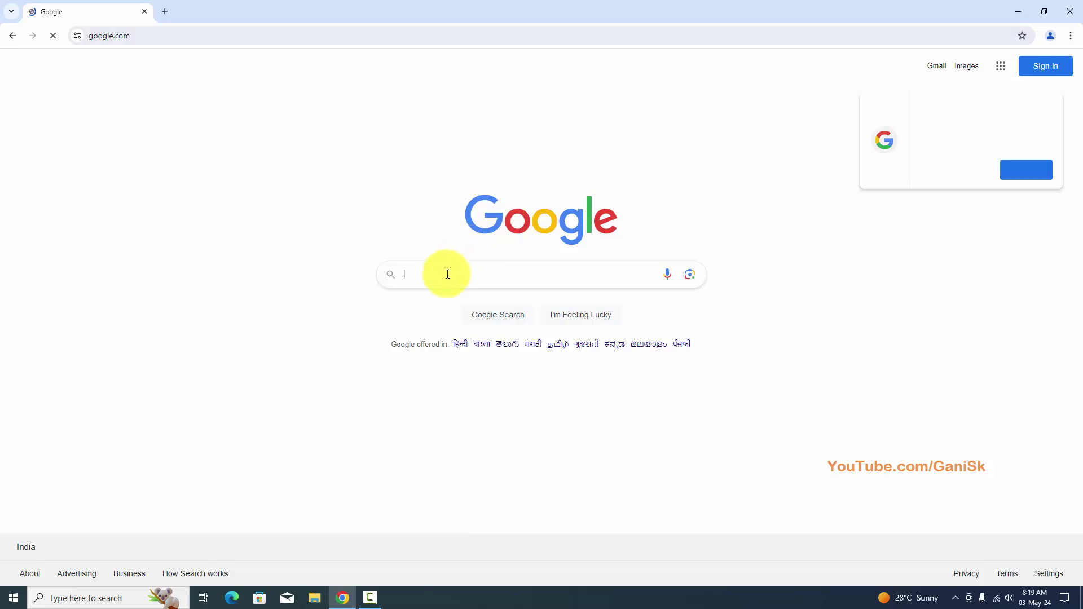
Search Google for 'tekla campus' by picking it from the suggestions after typing 'tekla cam'.
left_click(441, 275)
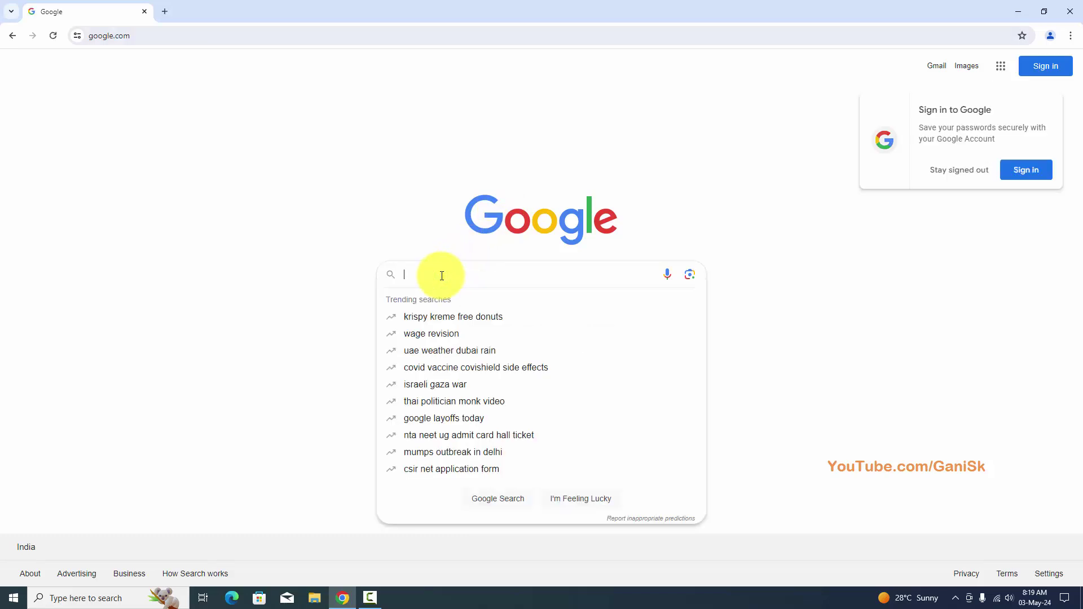
type("tekla")
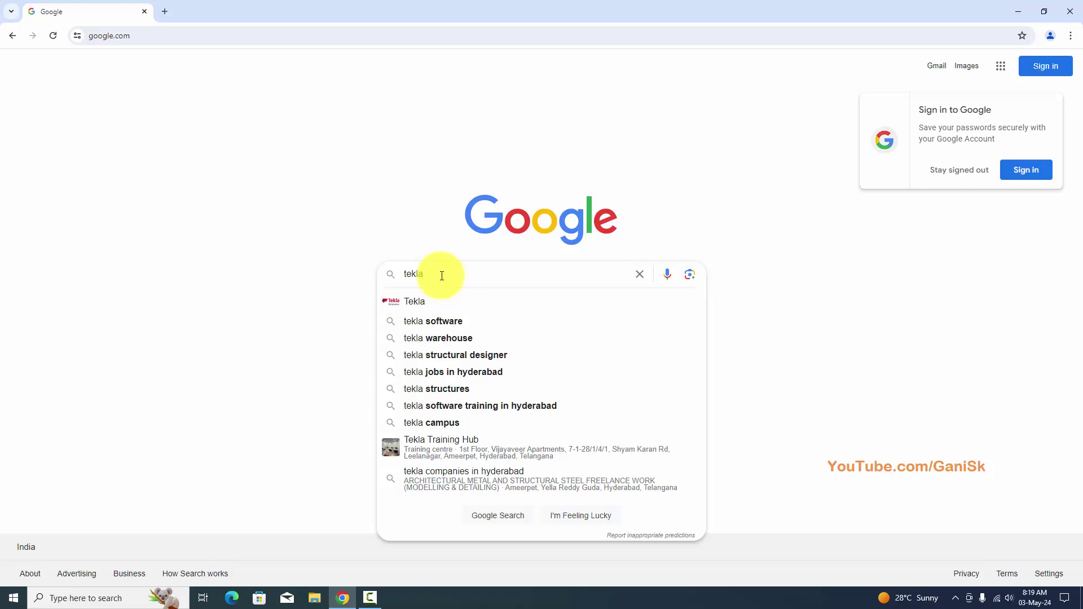
type(" cam")
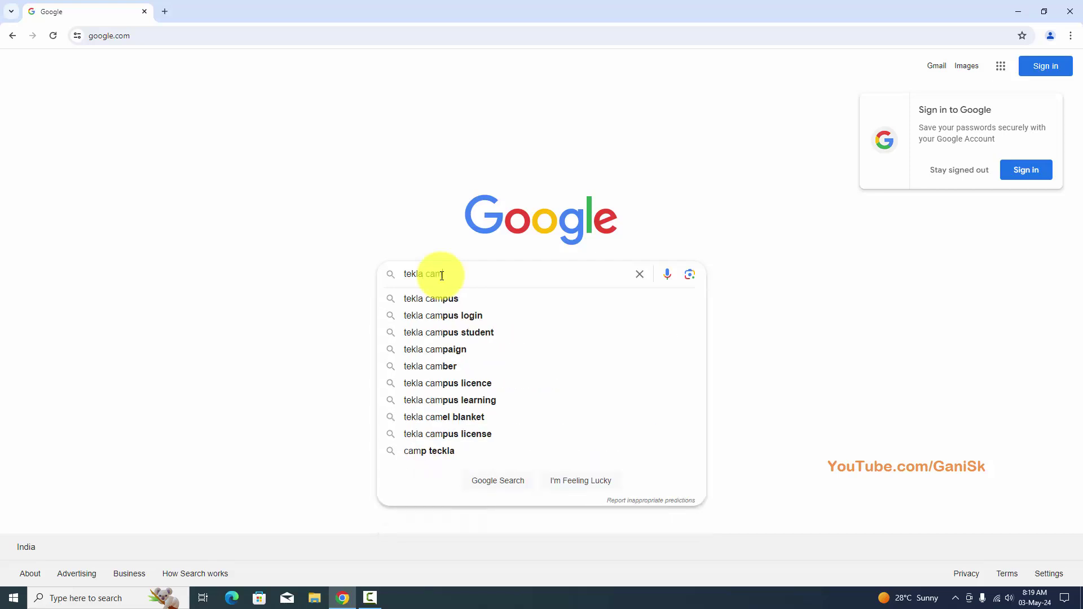
left_click(469, 298)
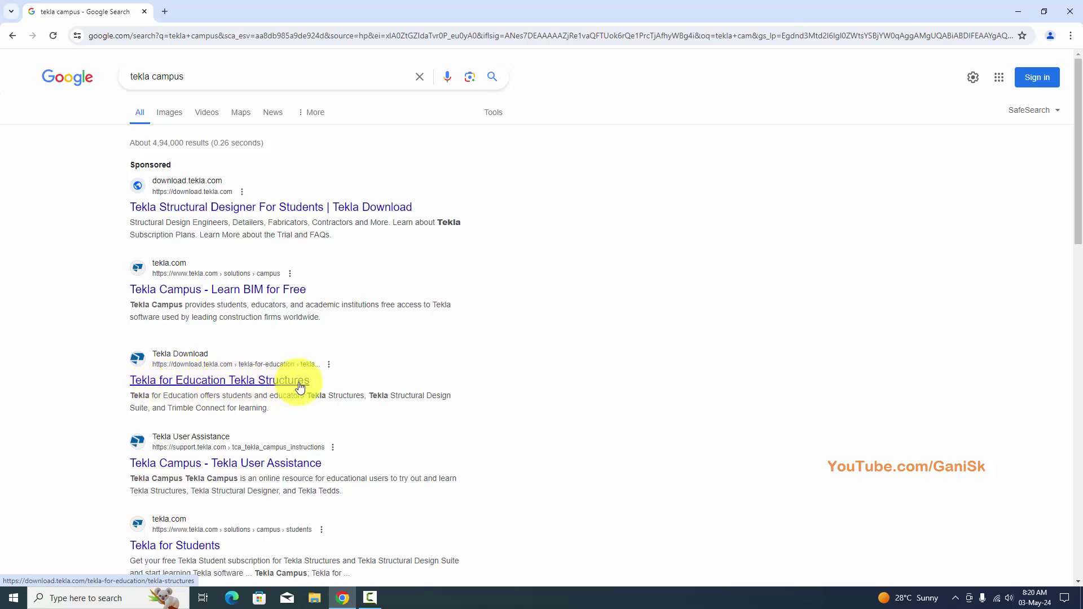
Open the Tekla for Education Tekla Structures result and choose Create under Register for a Trimble Identity.
left_click(291, 384)
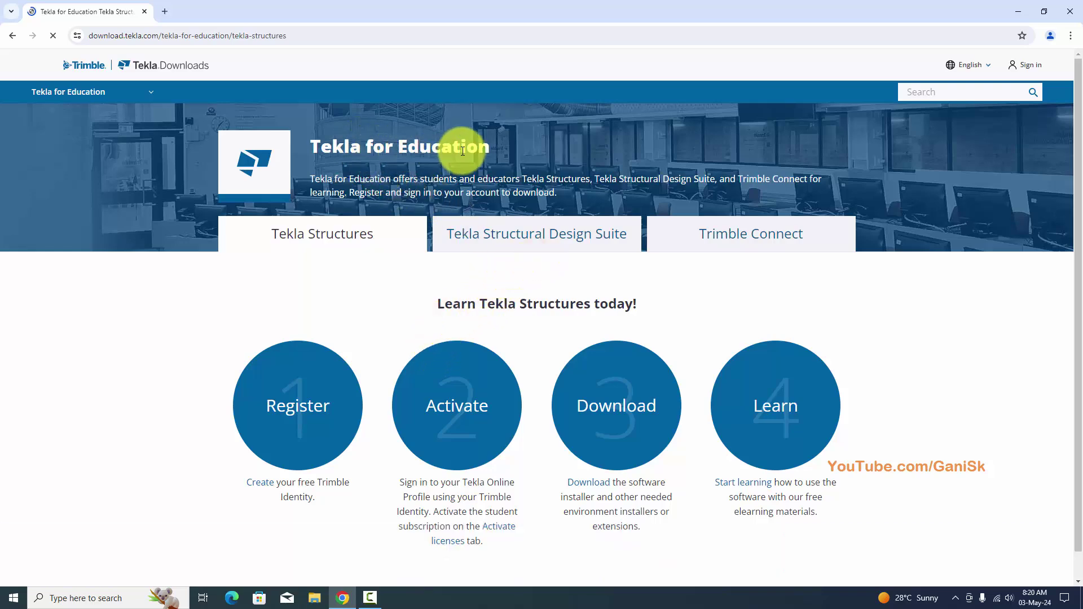
scroll(884, 219, "down", 3)
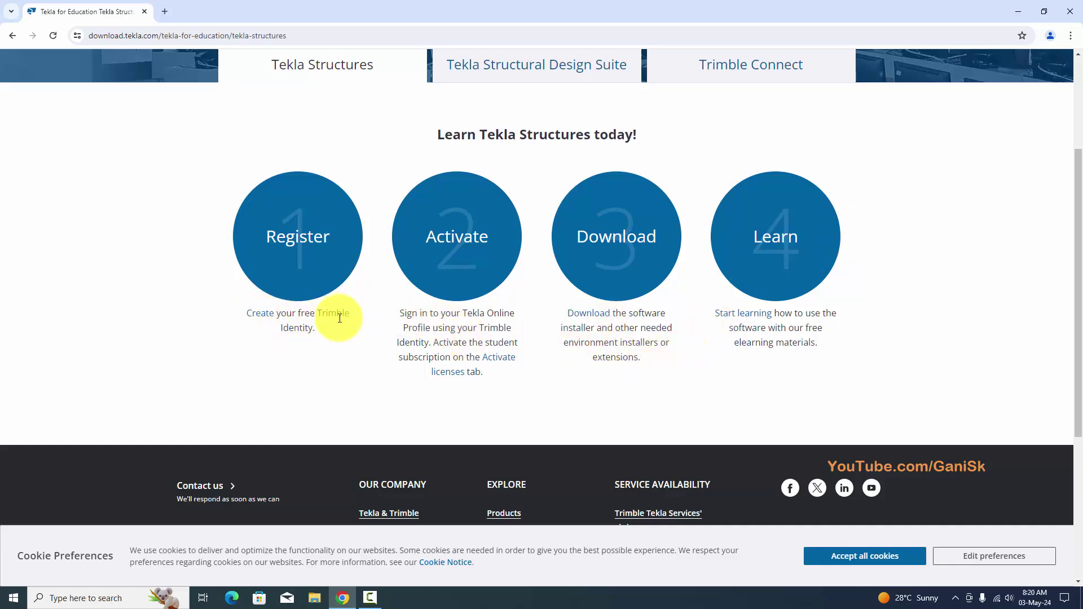
scroll(325, 348, "up", 2)
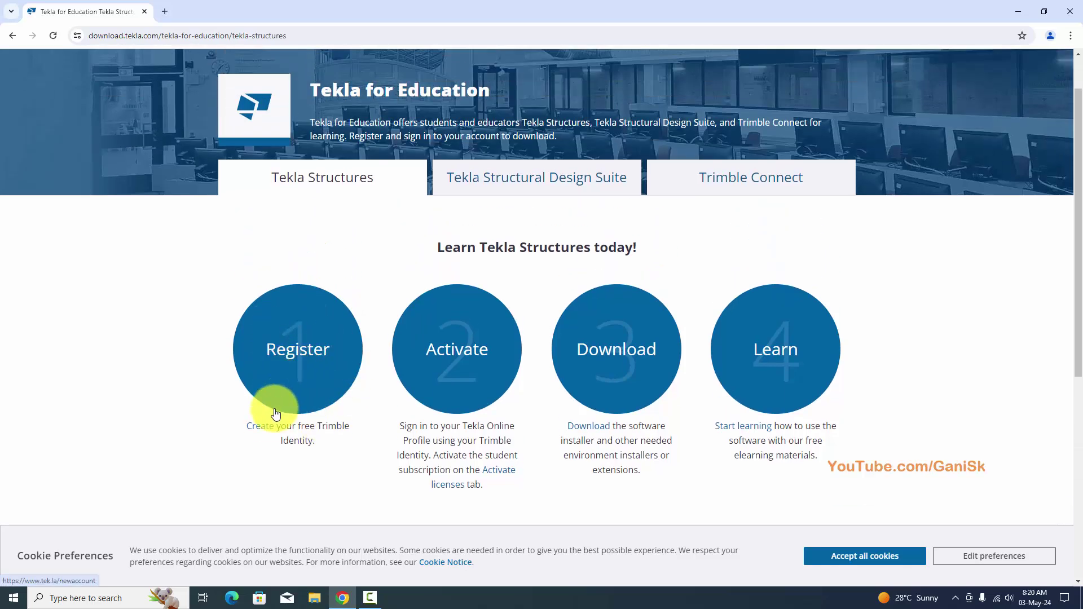
left_click(258, 427)
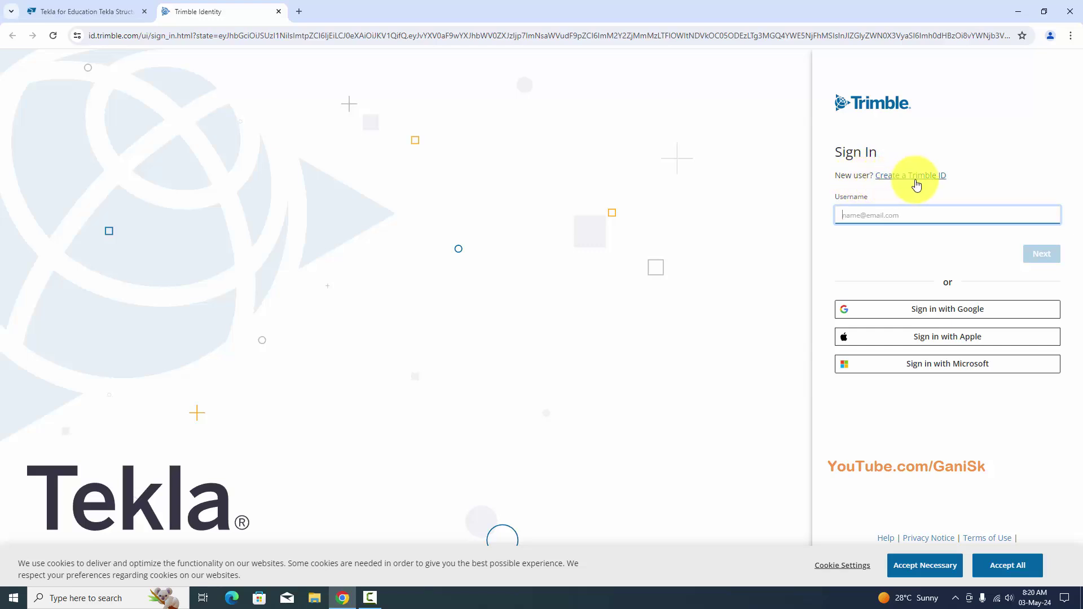
Start creating a Trimble ID with the 'Everywhere else' region selected.
left_click(915, 183)
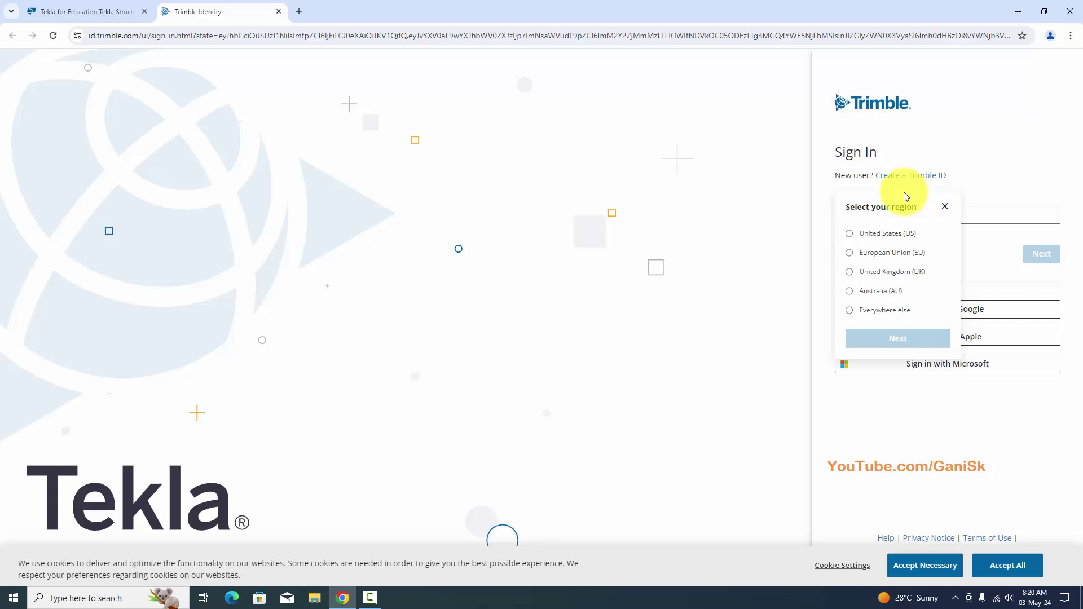
left_click(880, 234)
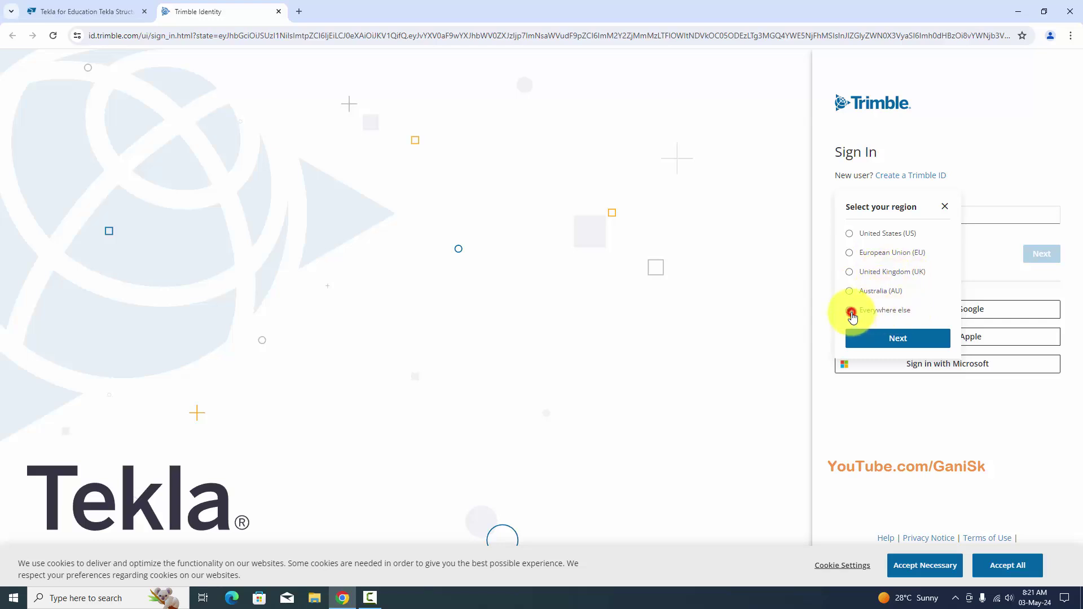
left_click(898, 339)
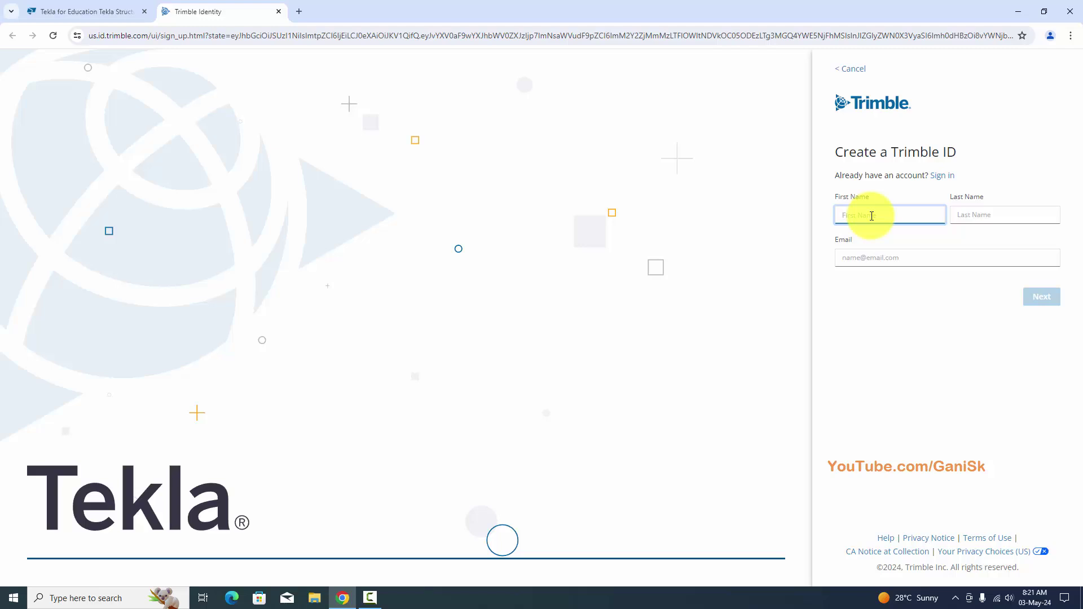
Enter the last name and e-mail address, submit them, and focus the Verification Code field.
left_click(994, 220)
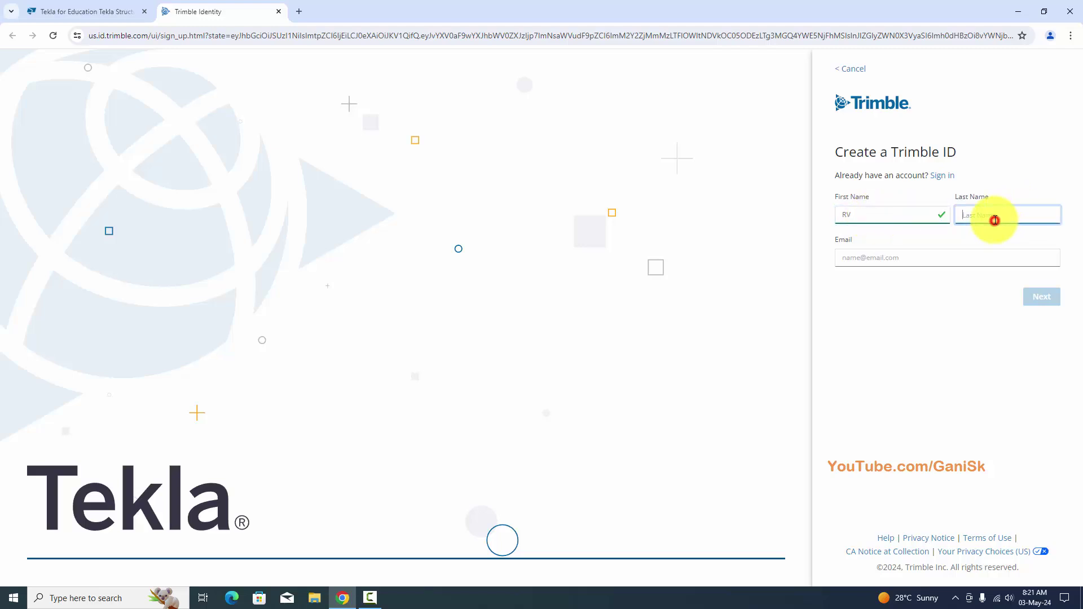
type("D")
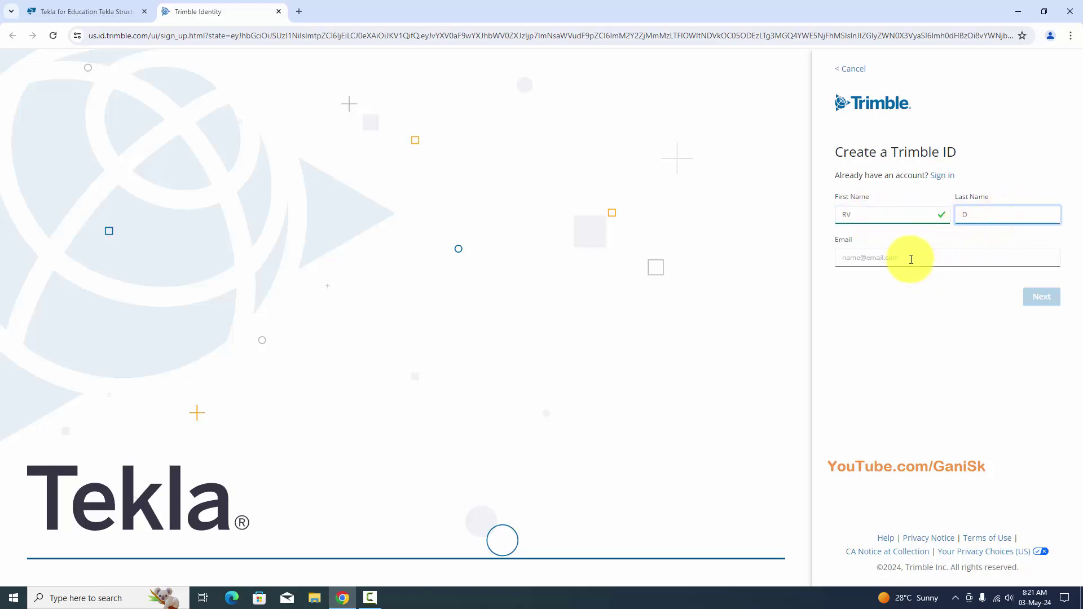
left_click(908, 257)
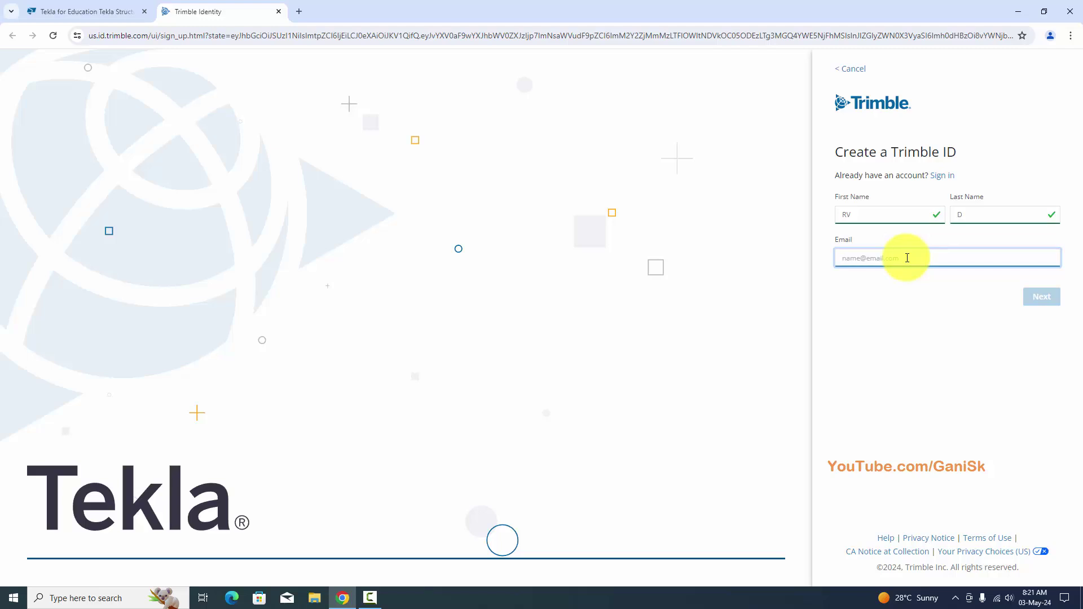
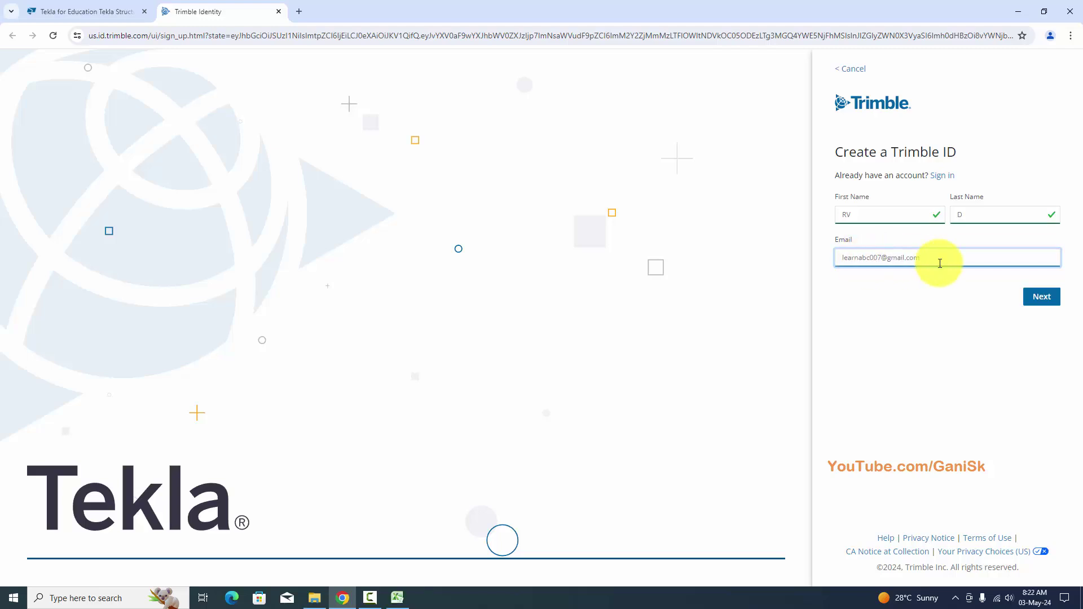
left_click(1025, 298)
left_click(856, 246)
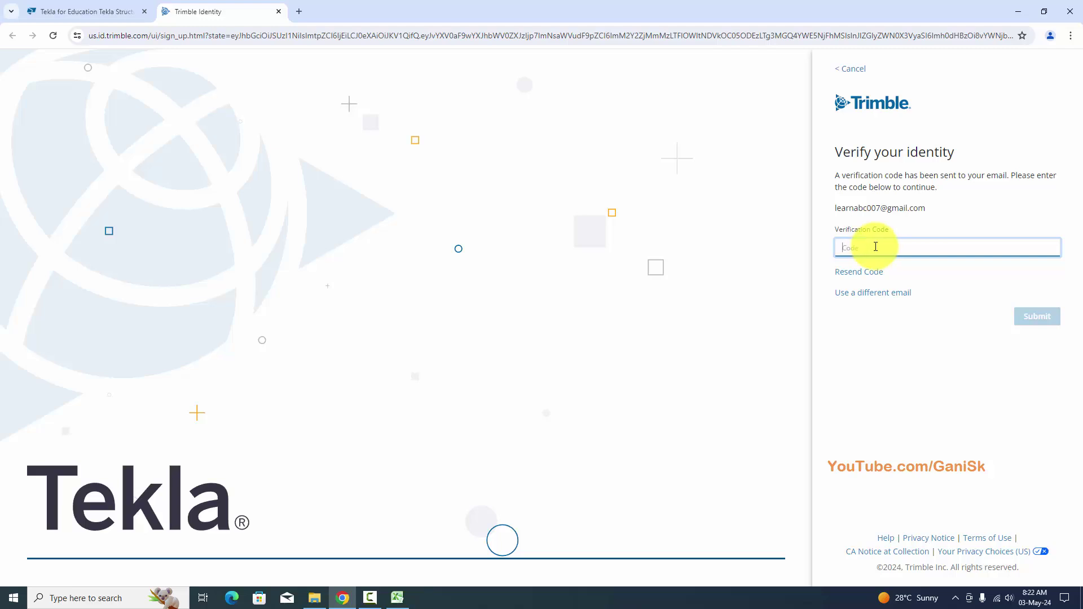
In a new tab, go from google.com to Gmail sign-in and enter the account's e-mail address.
left_click(300, 12)
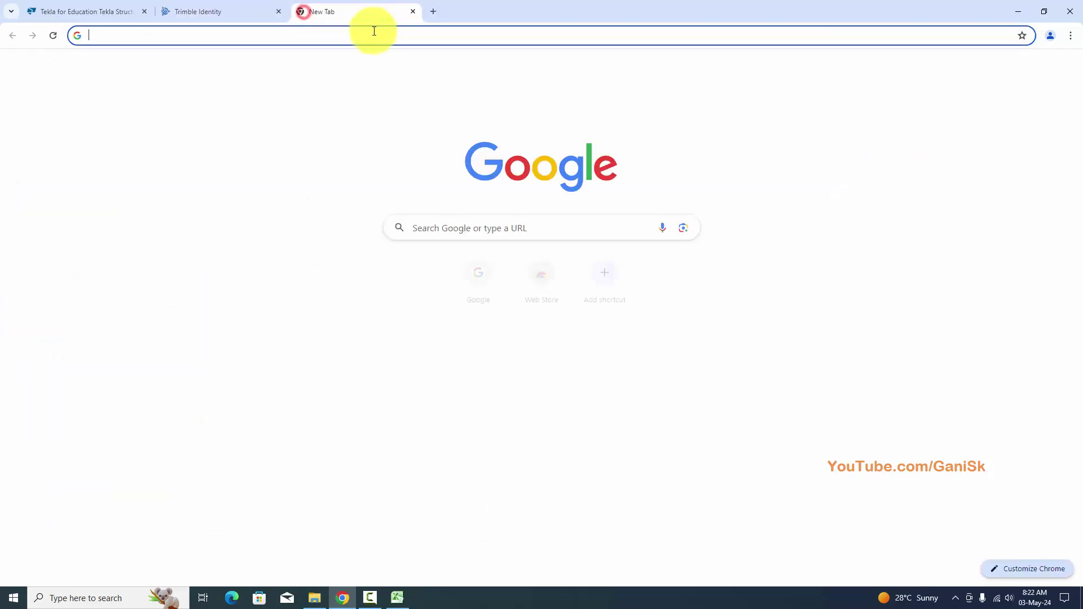
type("GOOGle.com")
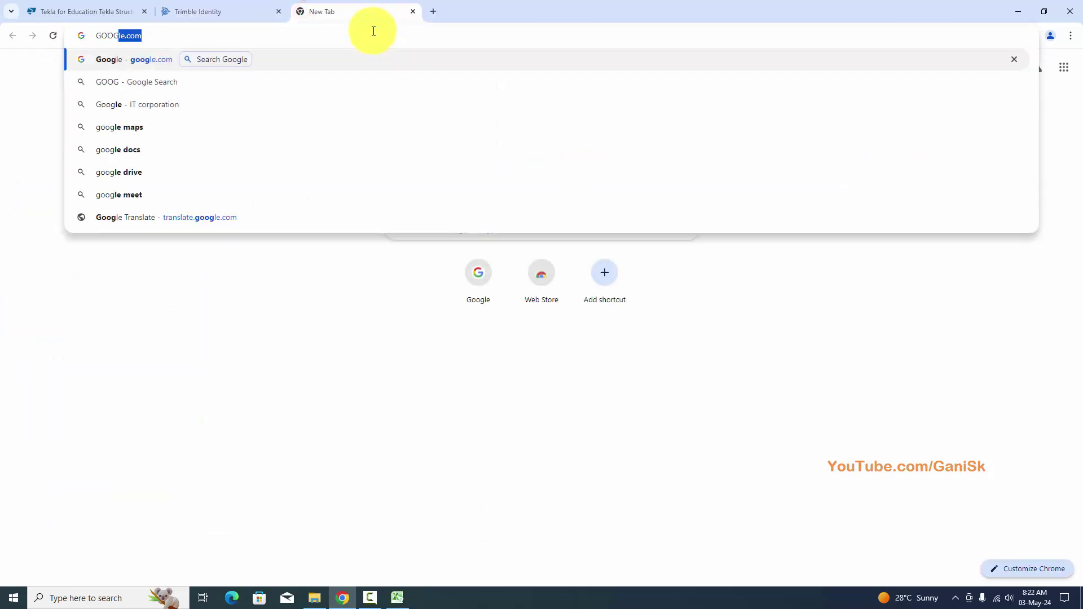
key("Return")
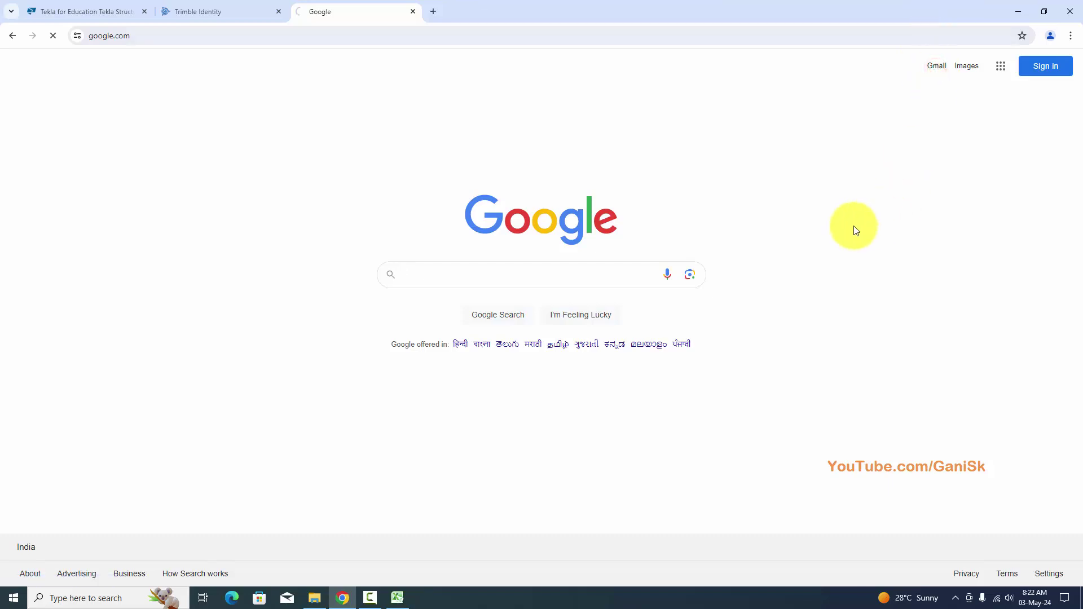
left_click(795, 68)
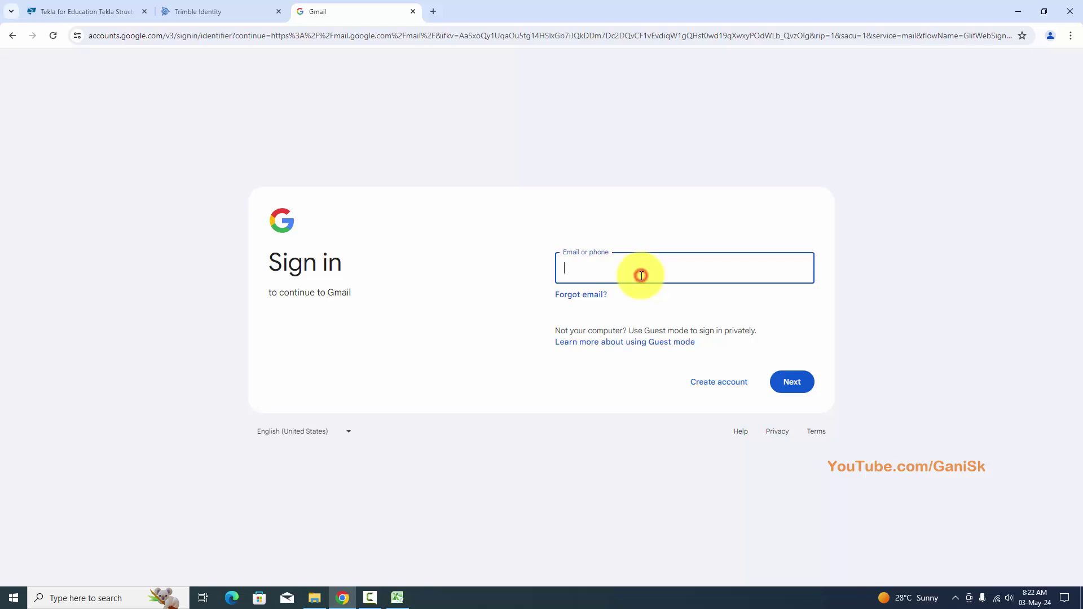
key("ctrl+v")
left_click(793, 377)
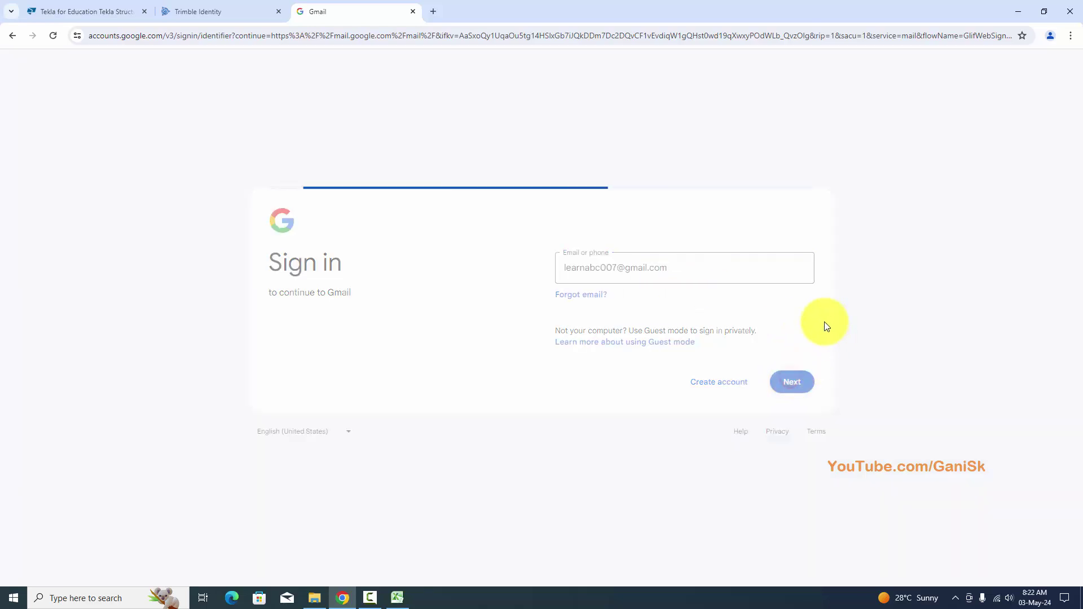
Solve the reCAPTCHA bicycle image challenge and continue to the password step.
left_click(590, 303)
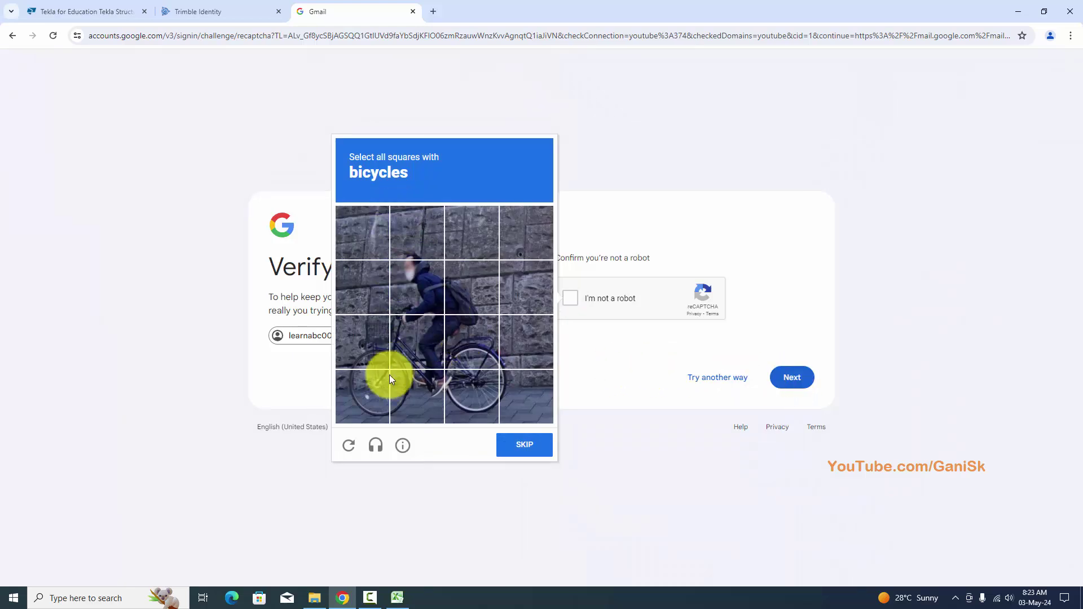
left_click(377, 398)
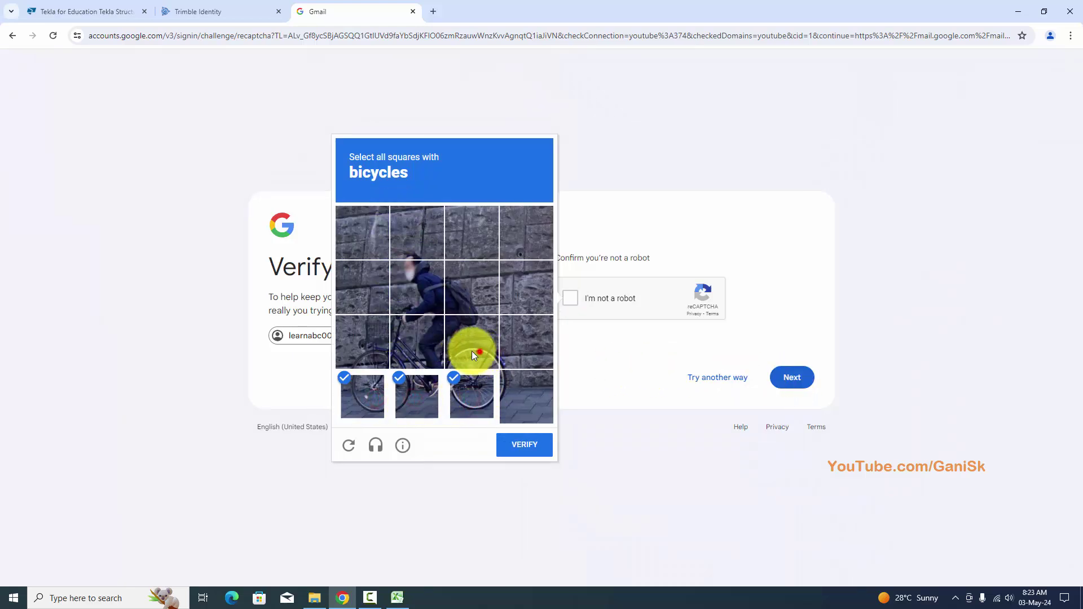
left_click(407, 346)
left_click(381, 345)
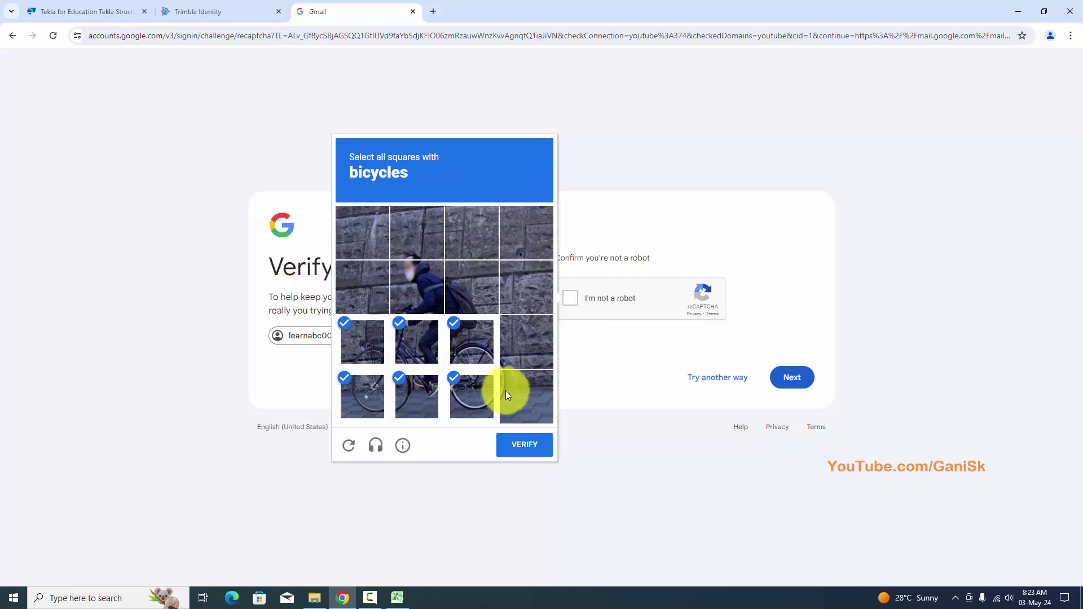
left_click(789, 378)
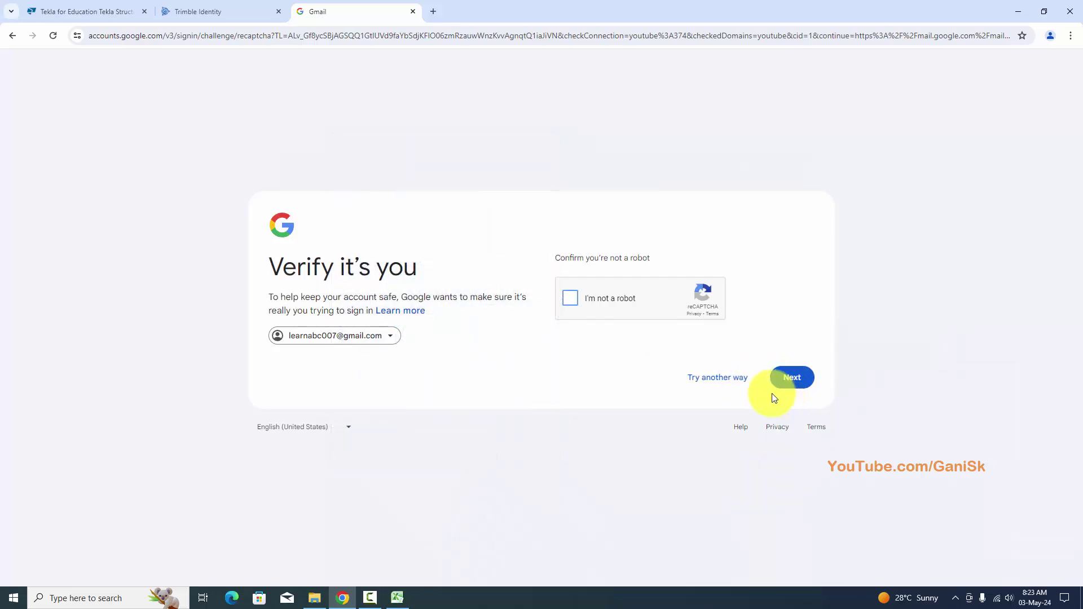
left_click(573, 302)
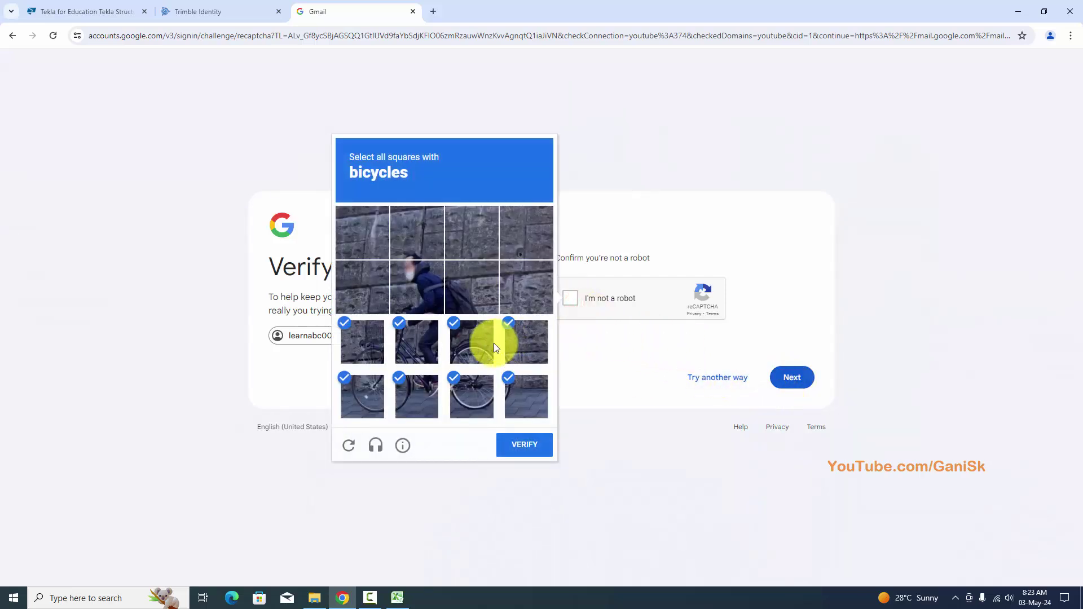
left_click(536, 445)
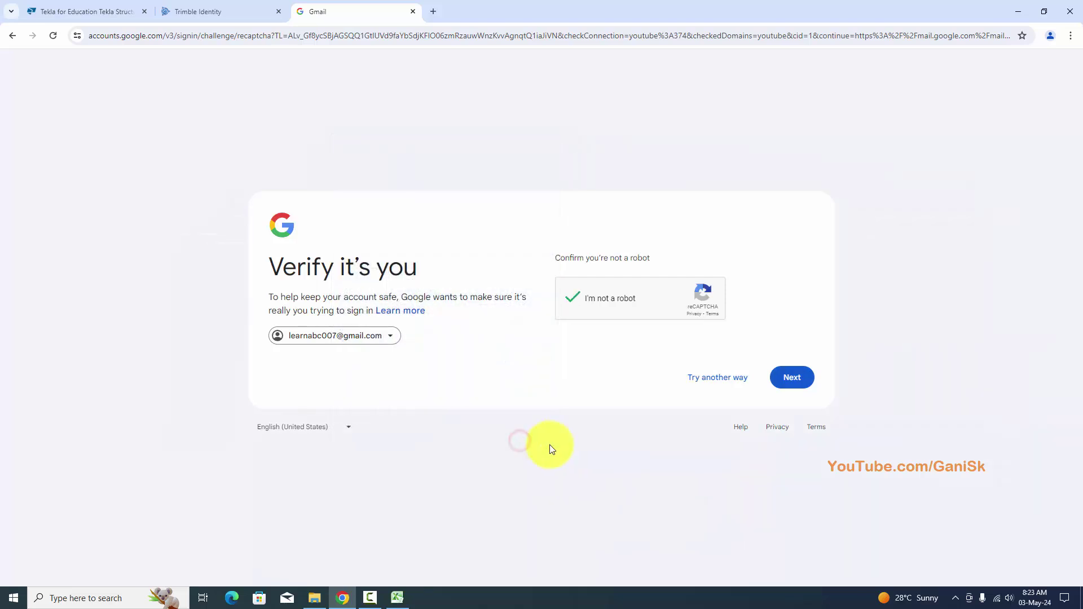
left_click(787, 378)
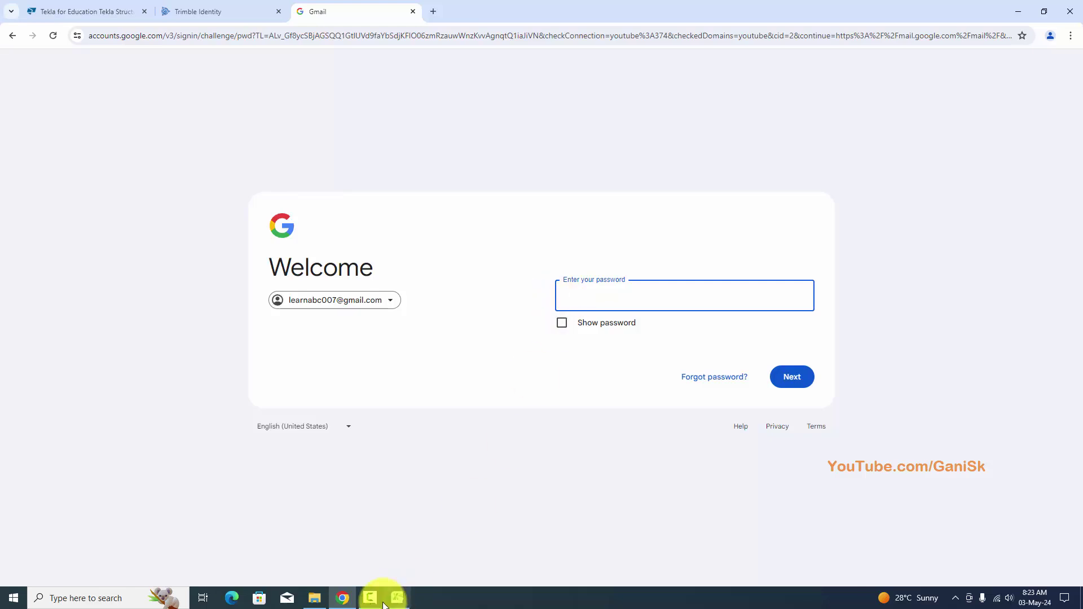
Enter the account password, skip the prompt, and select the code in the Trimble verification email.
left_click(585, 296)
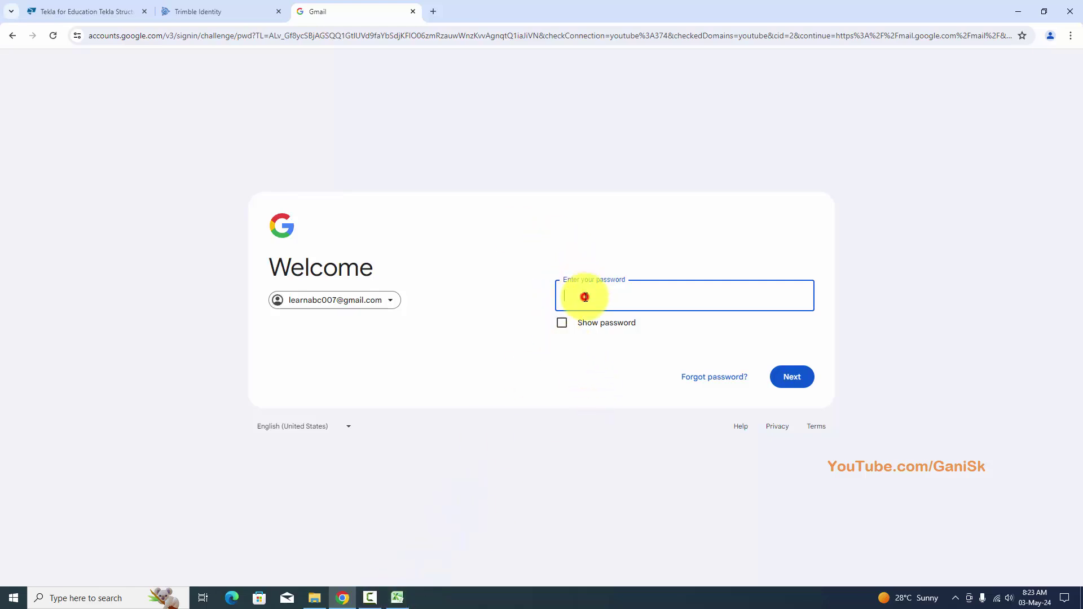
type("********")
left_click(792, 377)
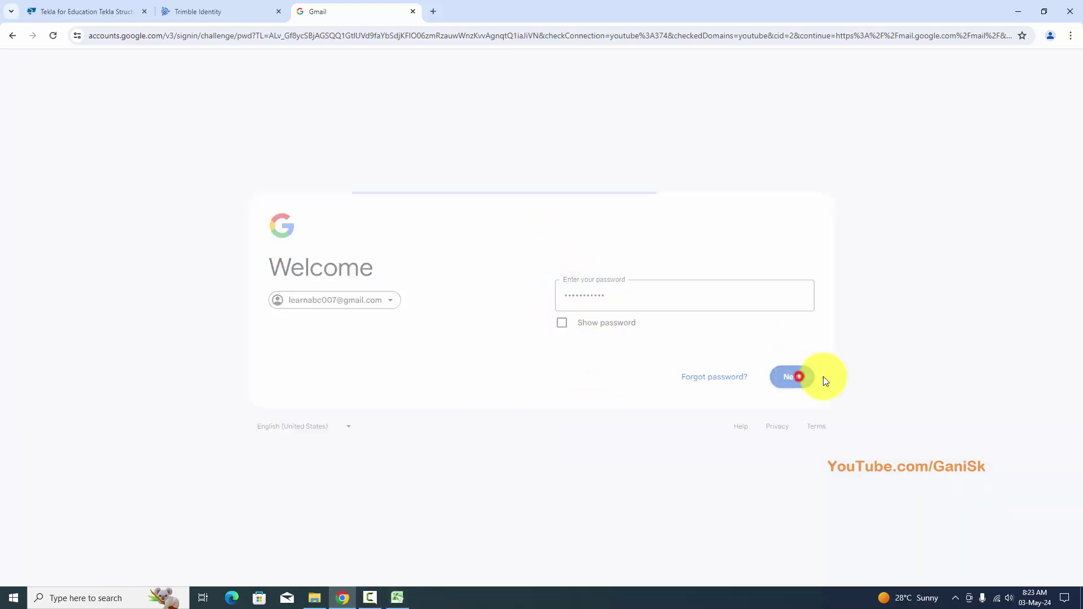
left_click(457, 476)
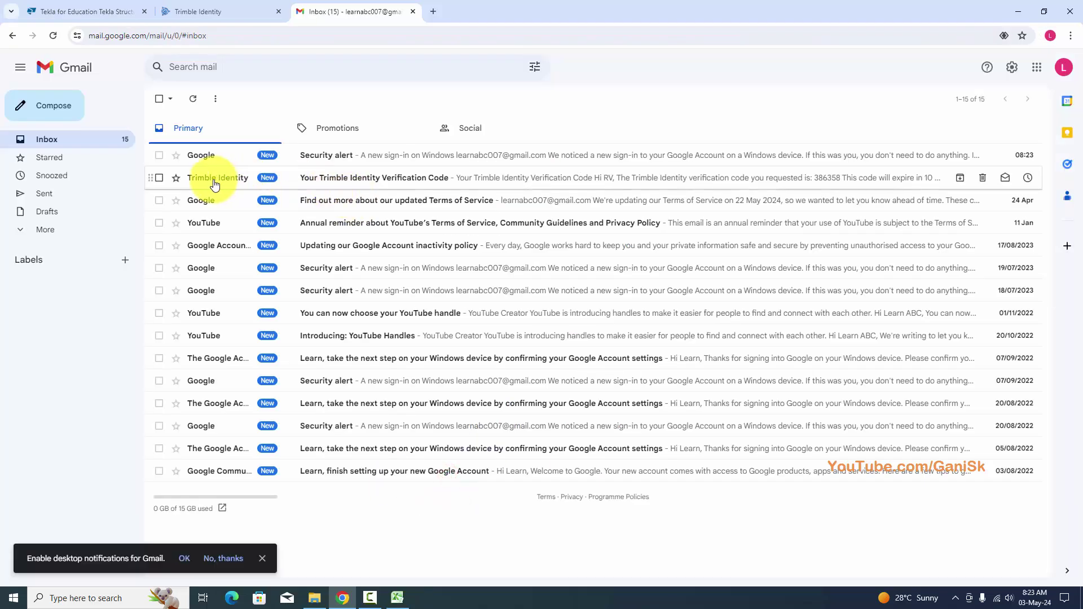
left_click(403, 180)
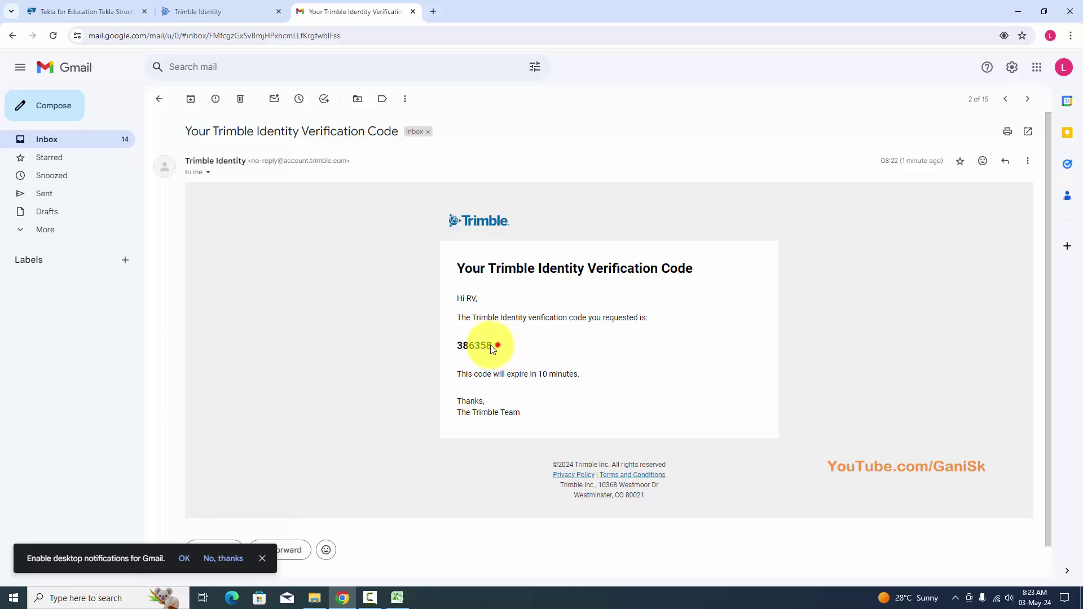
left_click_drag(493, 349, 445, 348)
key("ctrl+c")
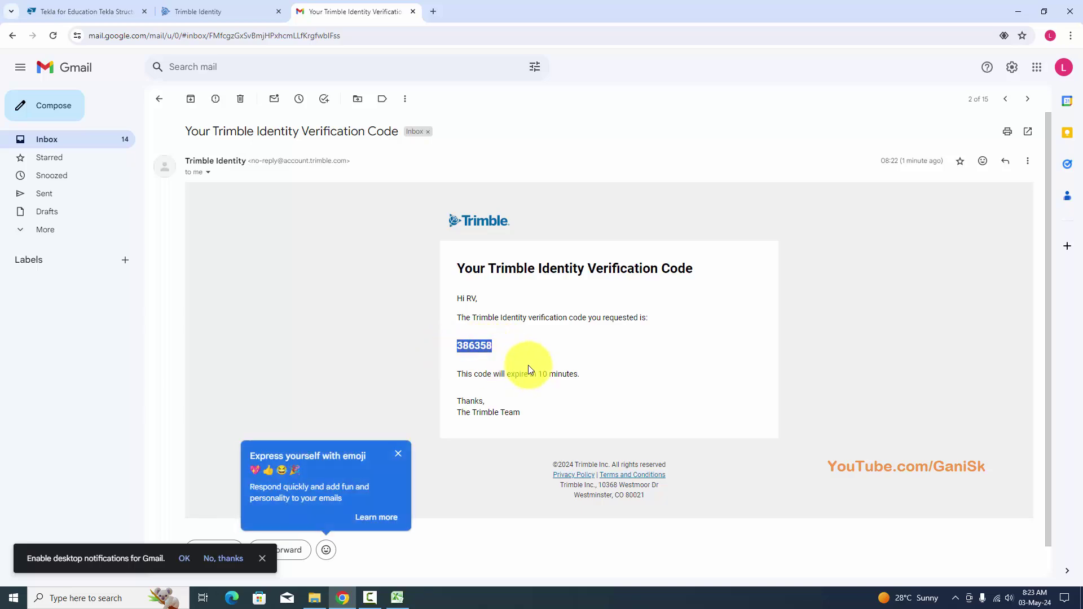
Paste the copied verification code into the Trimble Identity page and submit it.
left_click(104, 7)
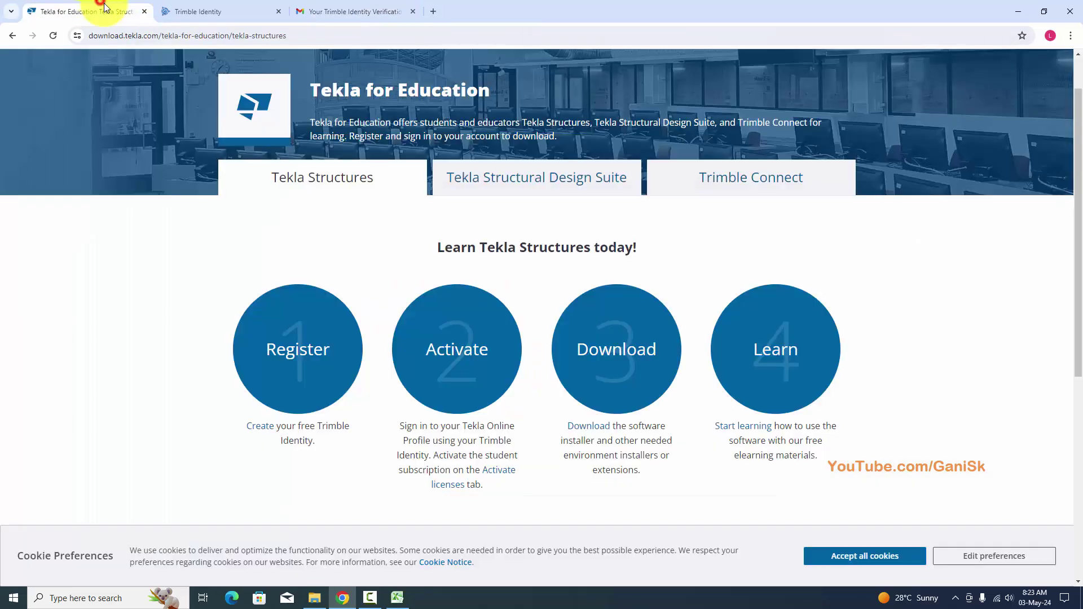
left_click(197, 12)
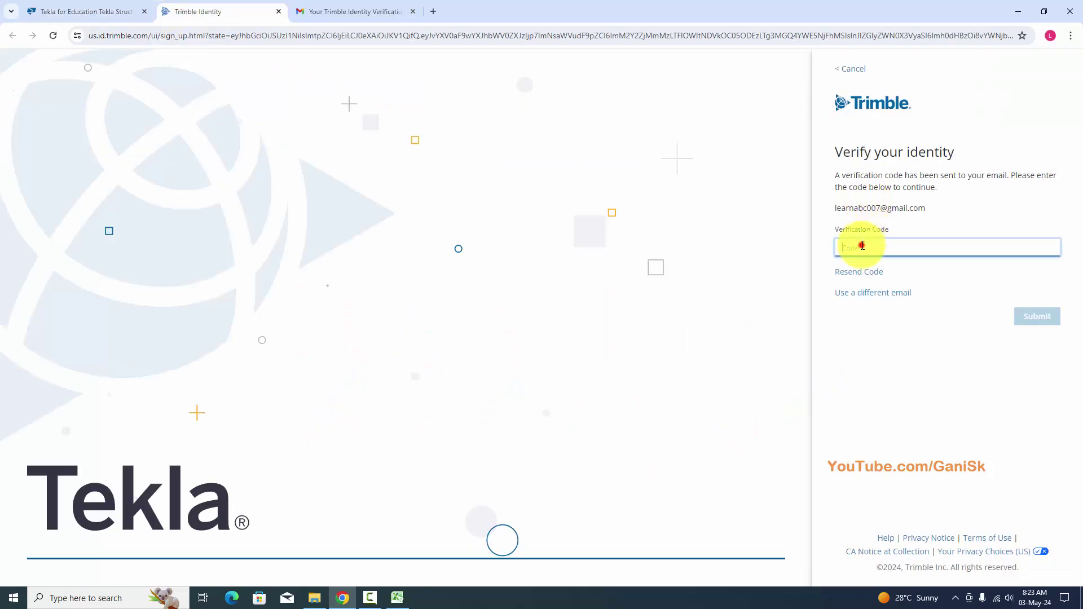
key("ctrl+v")
left_click(1035, 315)
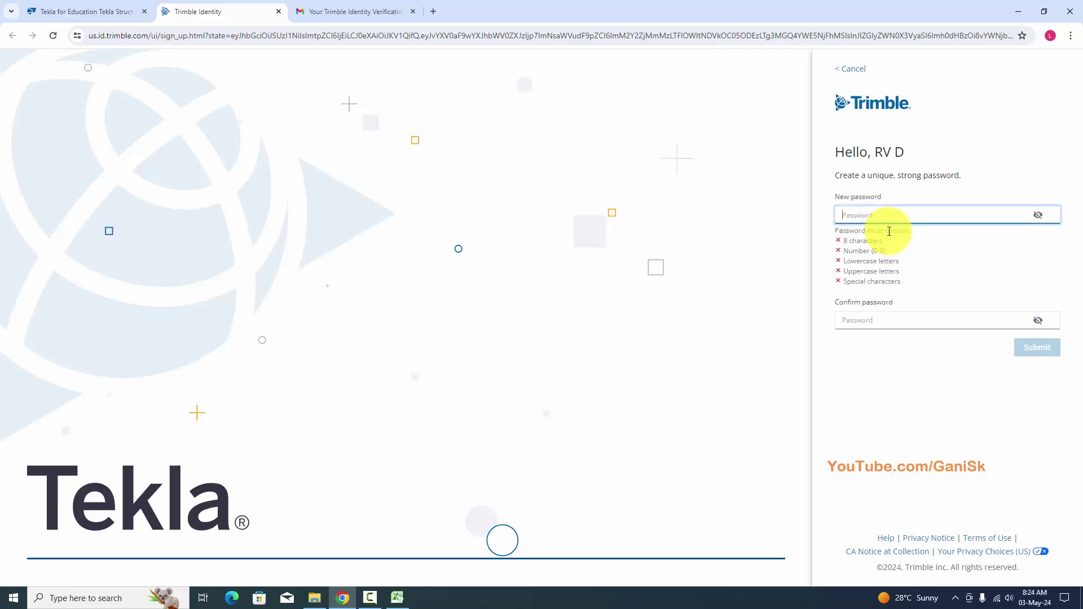
Enter the new password in both password fields and submit it.
left_click(870, 214)
type("a")
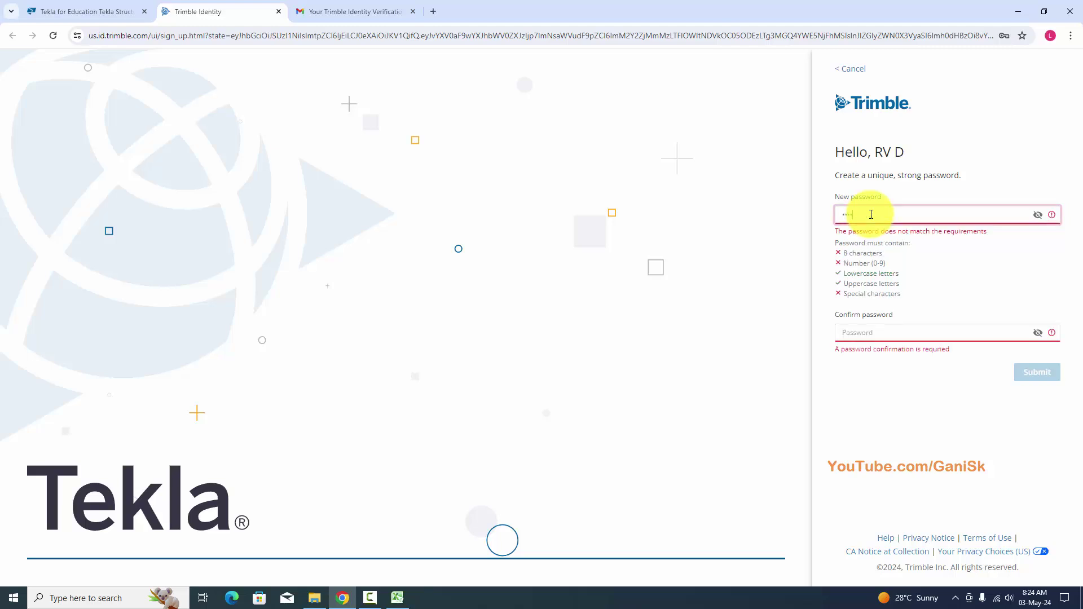
key("ctrl+v")
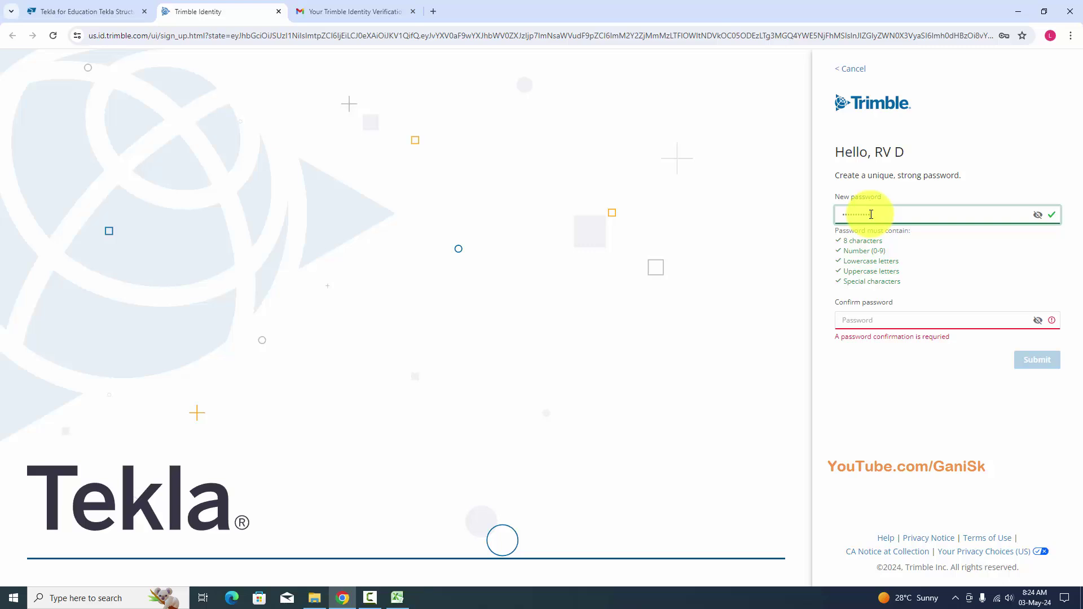
left_click(875, 321)
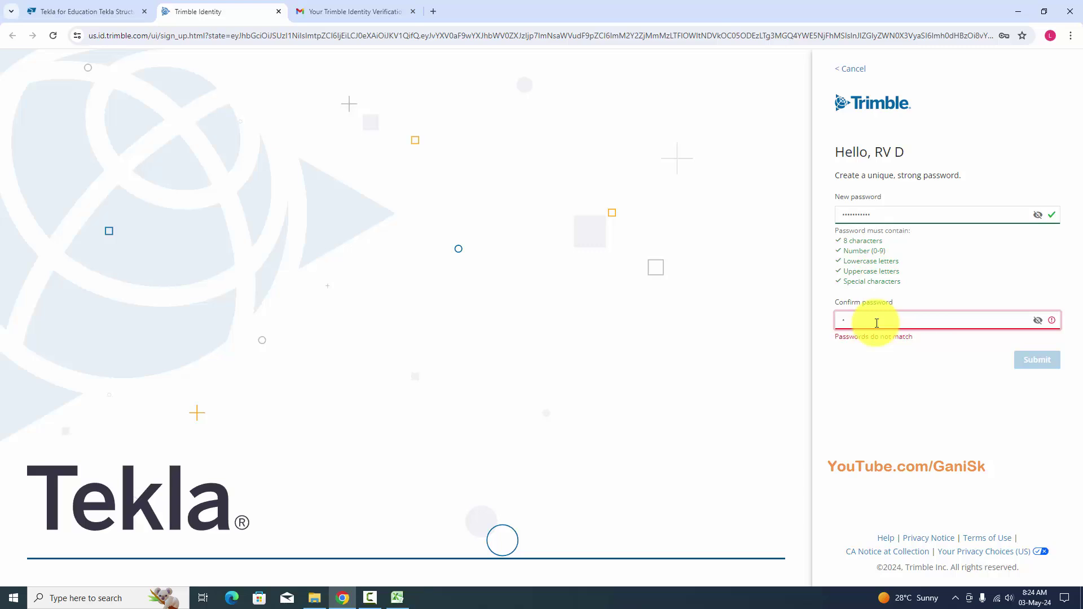
key("ctrl+v")
left_click(1037, 352)
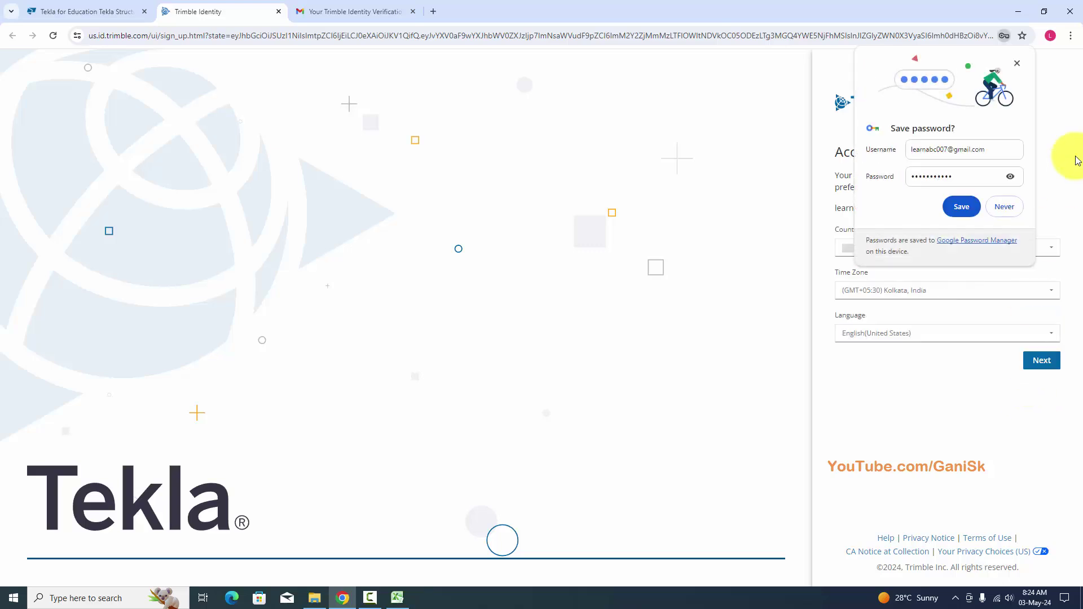
Decline saving the password, confirm India, GMT+05:30 Kolkata, English (US), and choose authenticator-app MFA.
left_click(1008, 209)
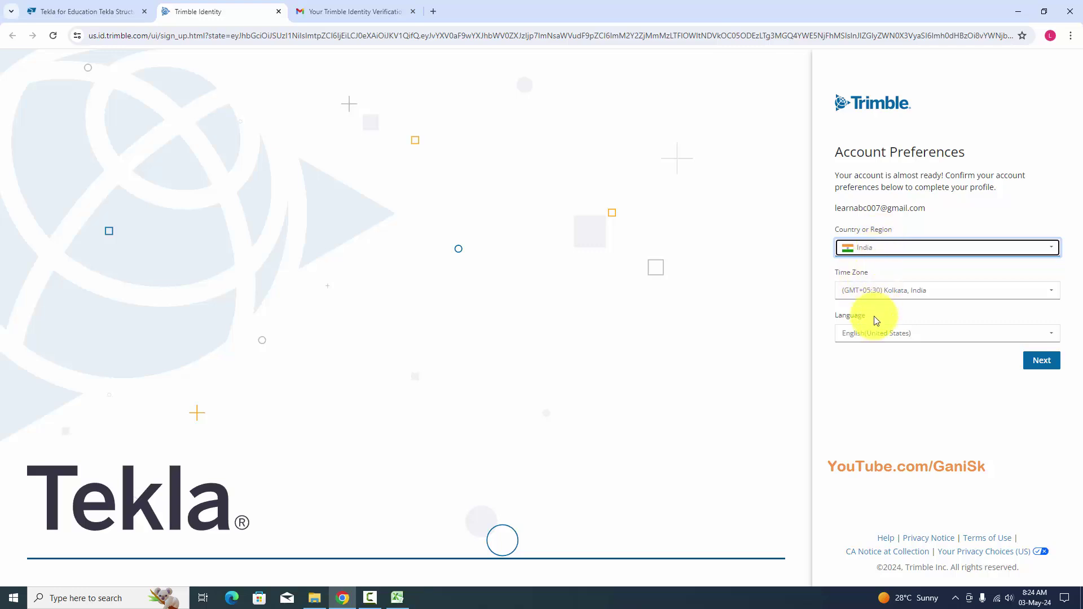
left_click(1039, 360)
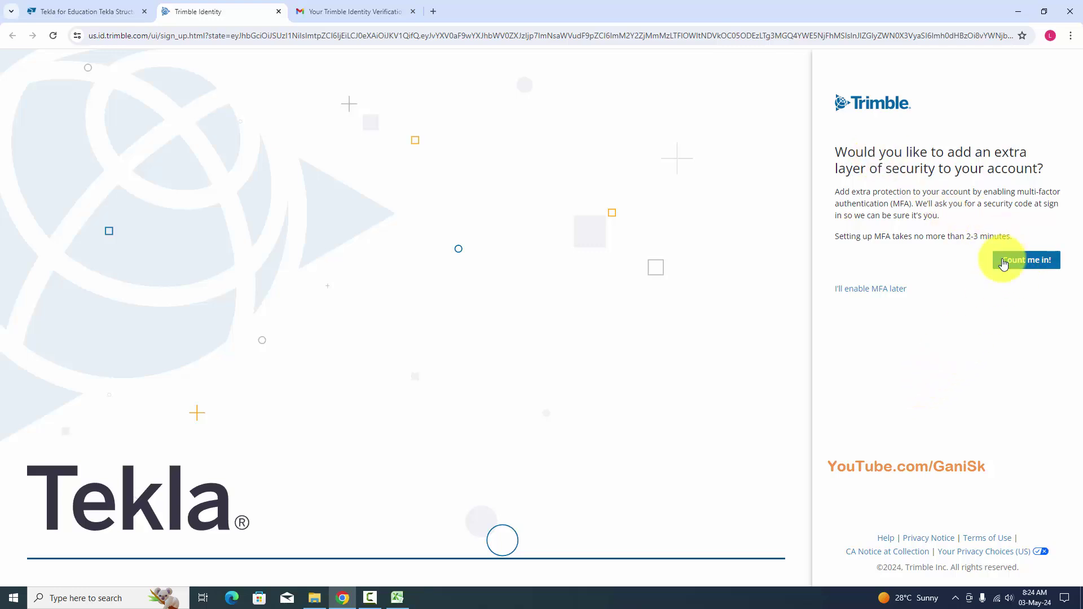
left_click(1026, 265)
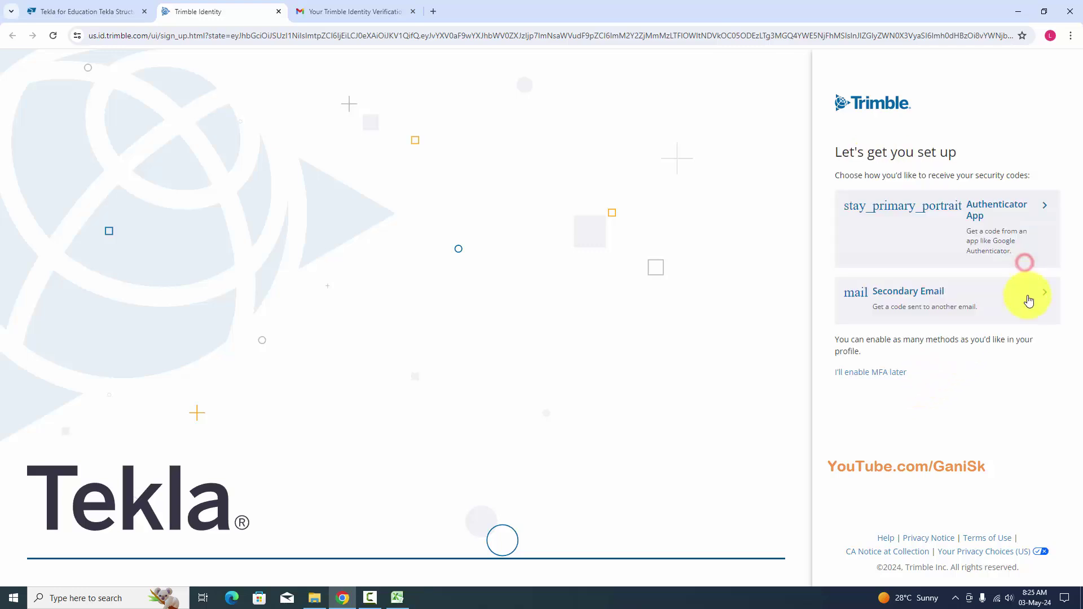
left_click(930, 219)
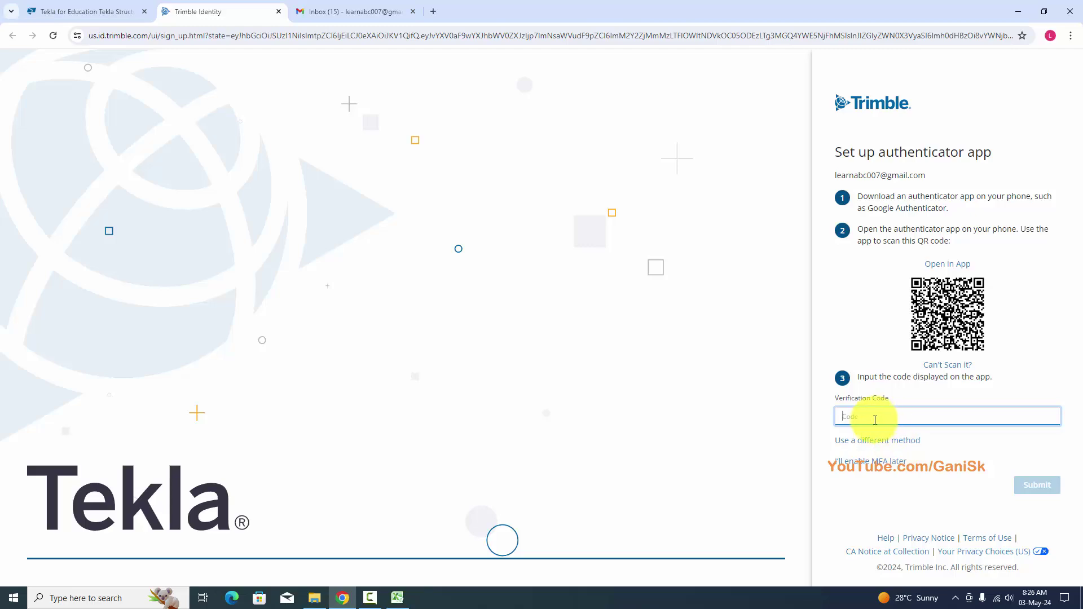
Open the 'Your Trimble Identity Account has been Created' email in Gmail and follow its user profile link.
left_click(357, 11)
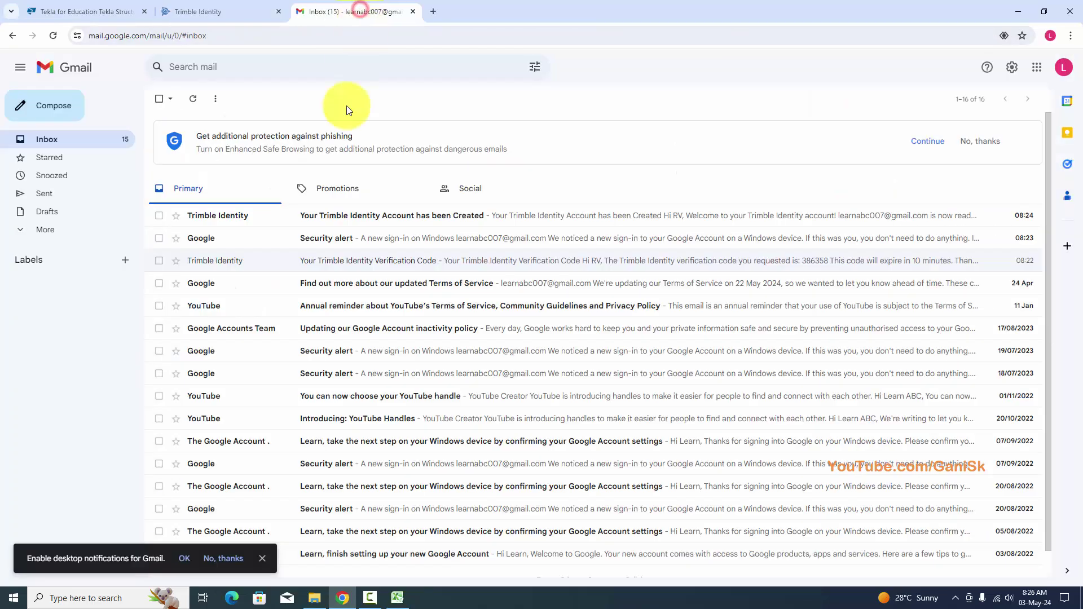
left_click(379, 228)
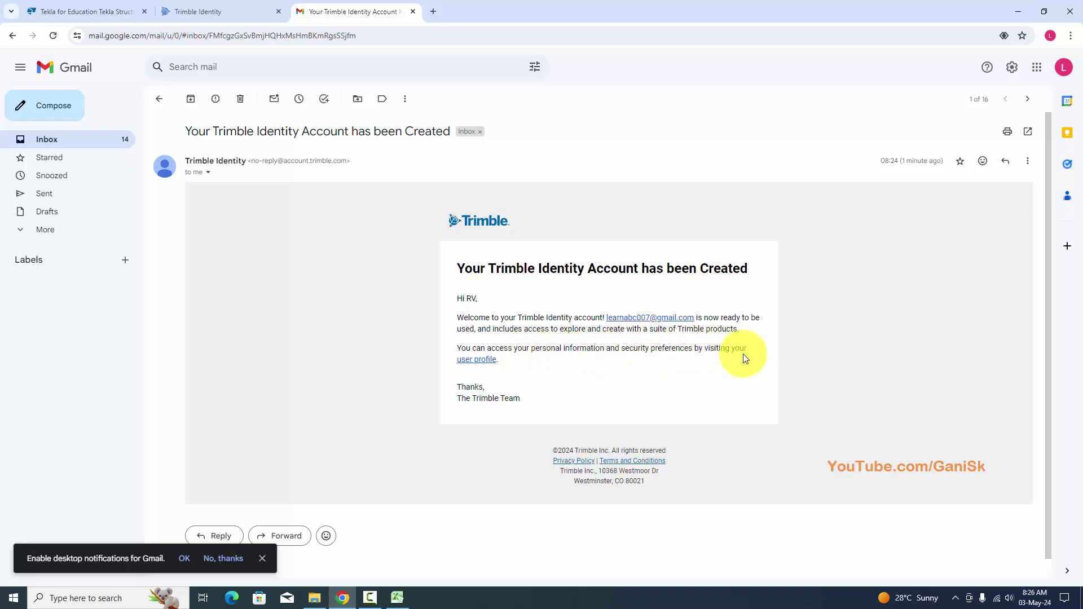
left_click(479, 361)
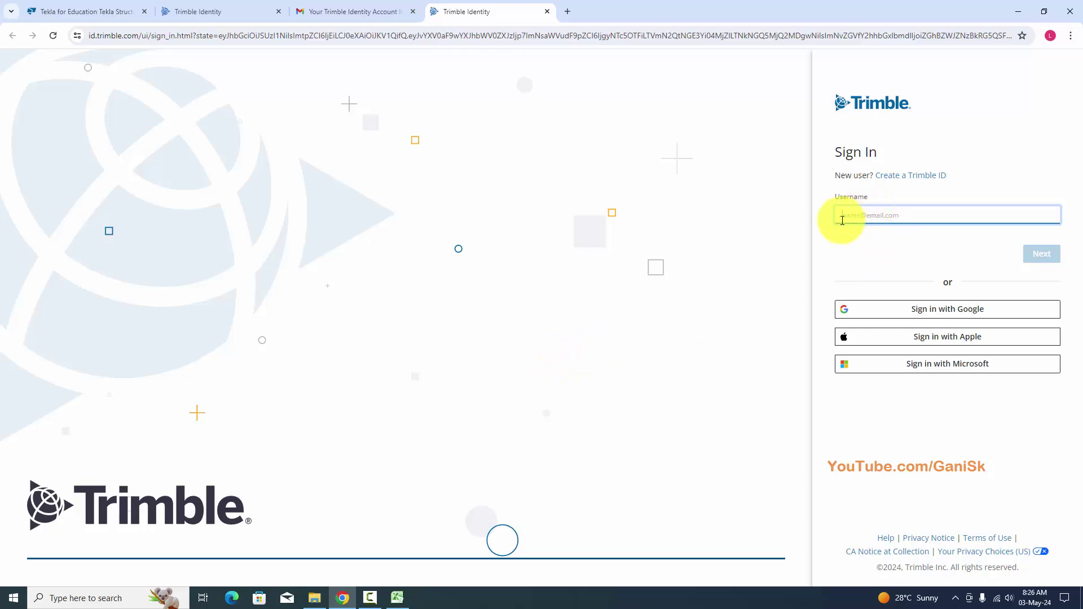
Sign in to Trimble with the account e-mail as username and the new password.
left_click(865, 212)
key("ctrl+v")
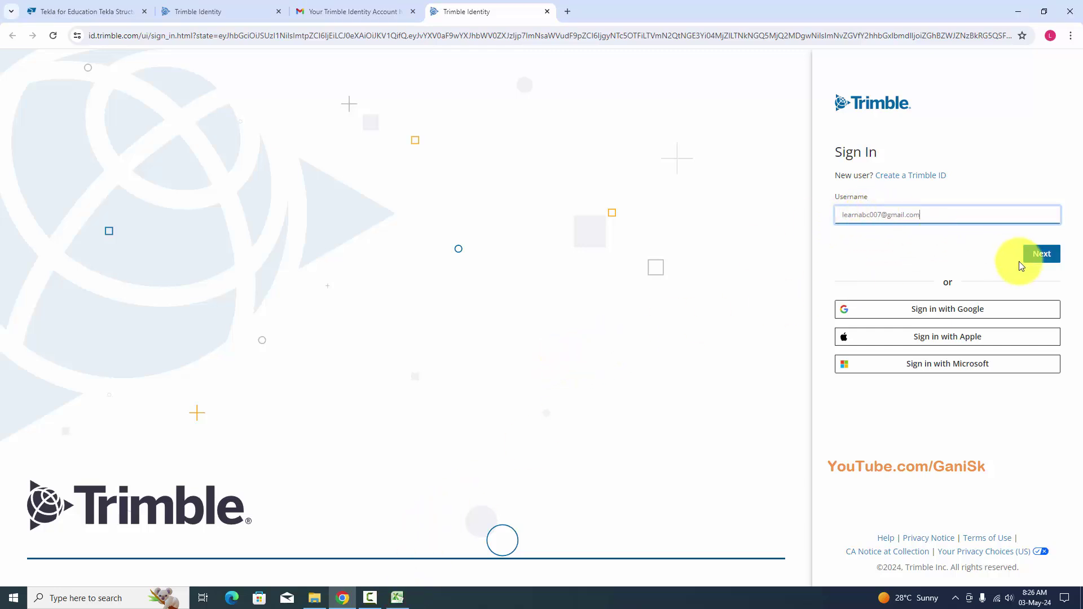
left_click(1037, 254)
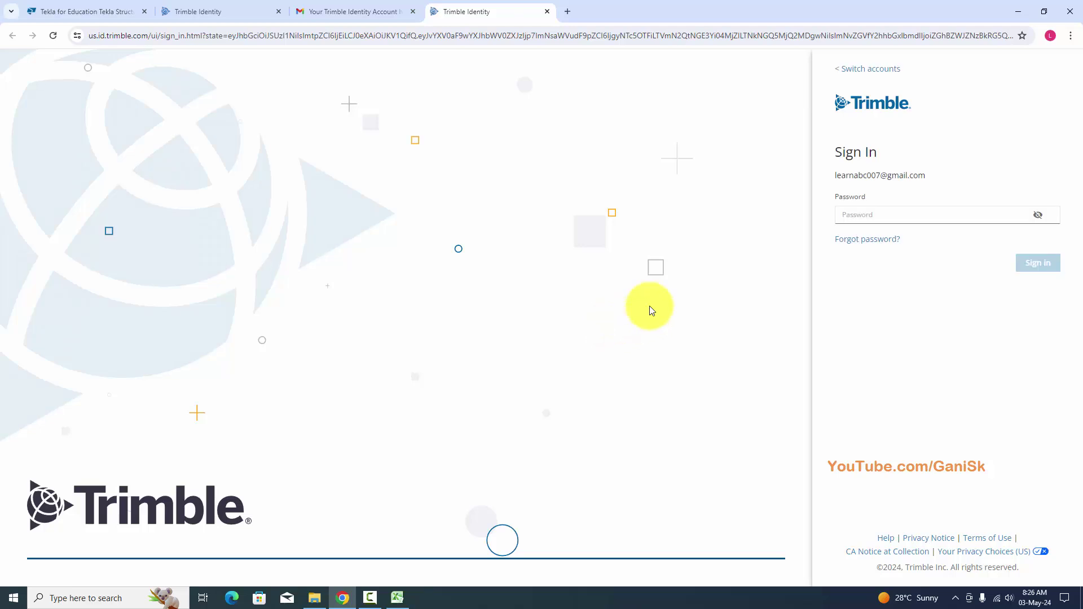
left_click(854, 218)
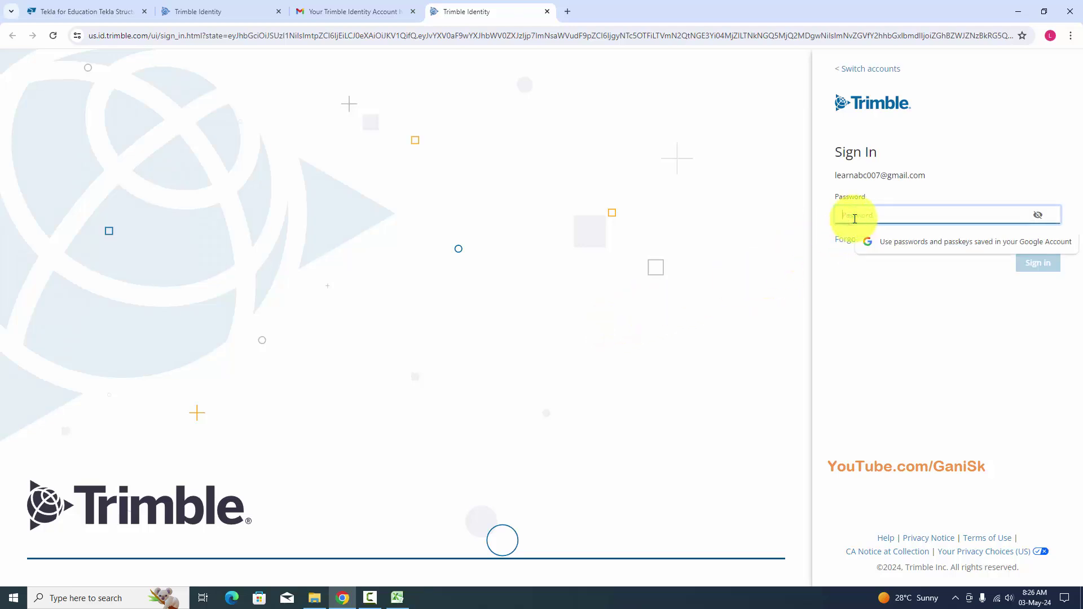
type("•")
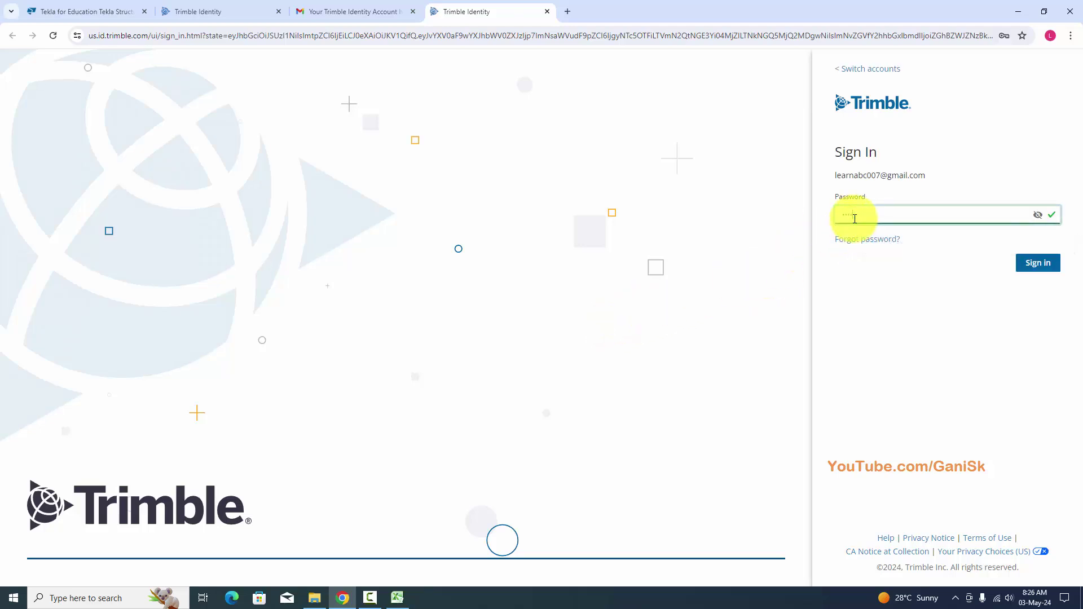
left_click(1037, 263)
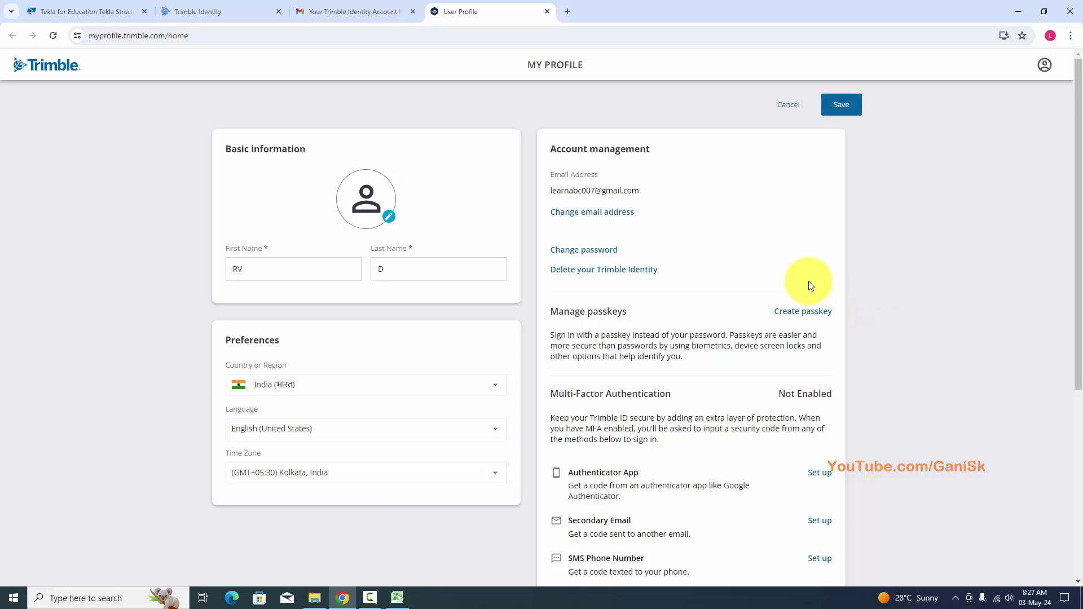
Edit the last name on My Profile, save it, and return to the Tekla for Education tab.
left_click(476, 271)
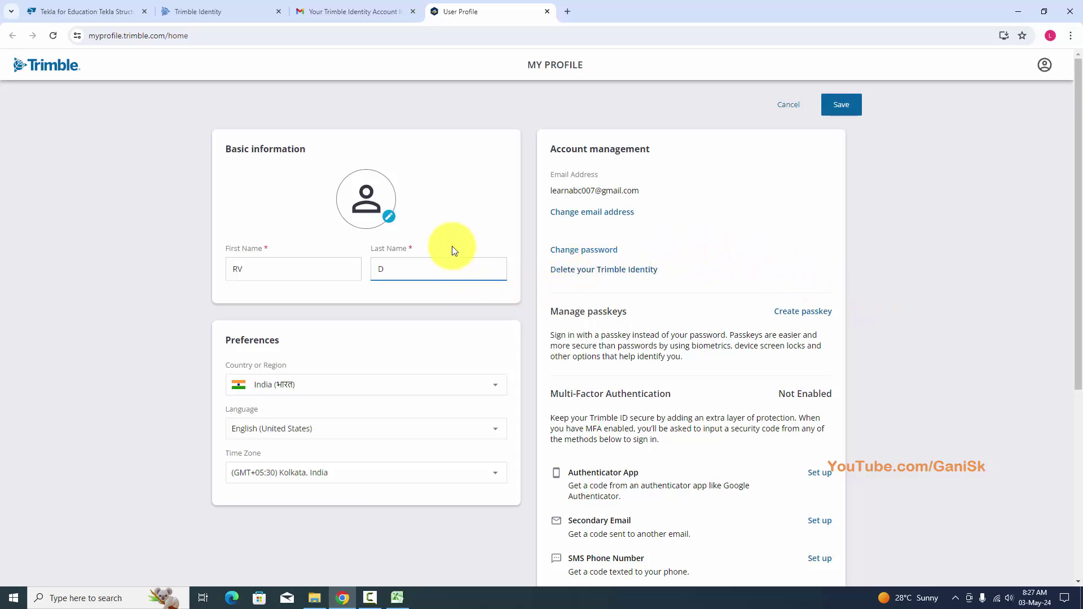
left_click(452, 251)
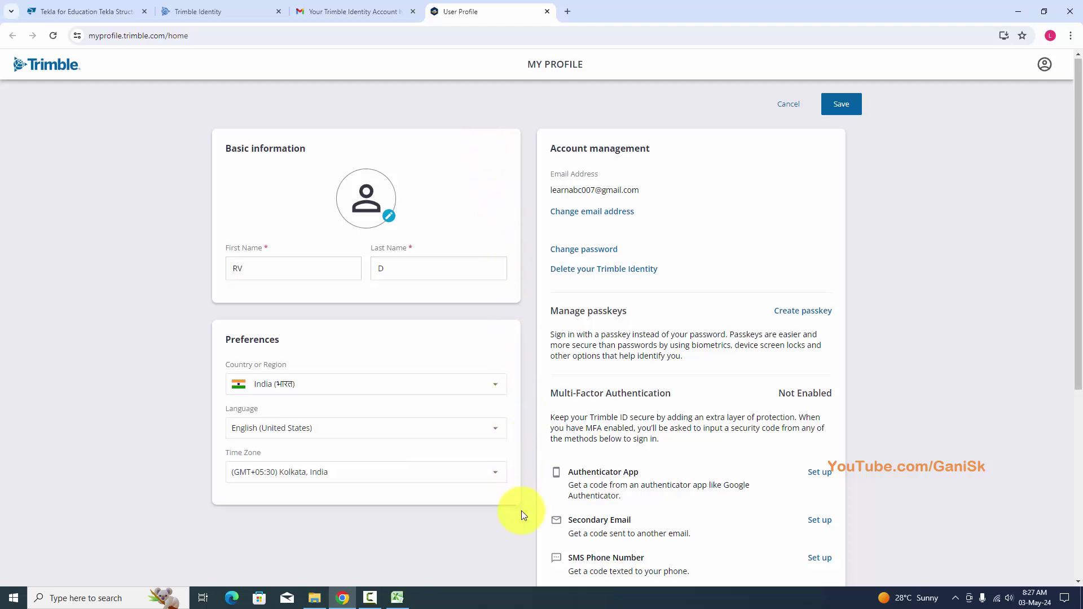
scroll(522, 510, "down", 2)
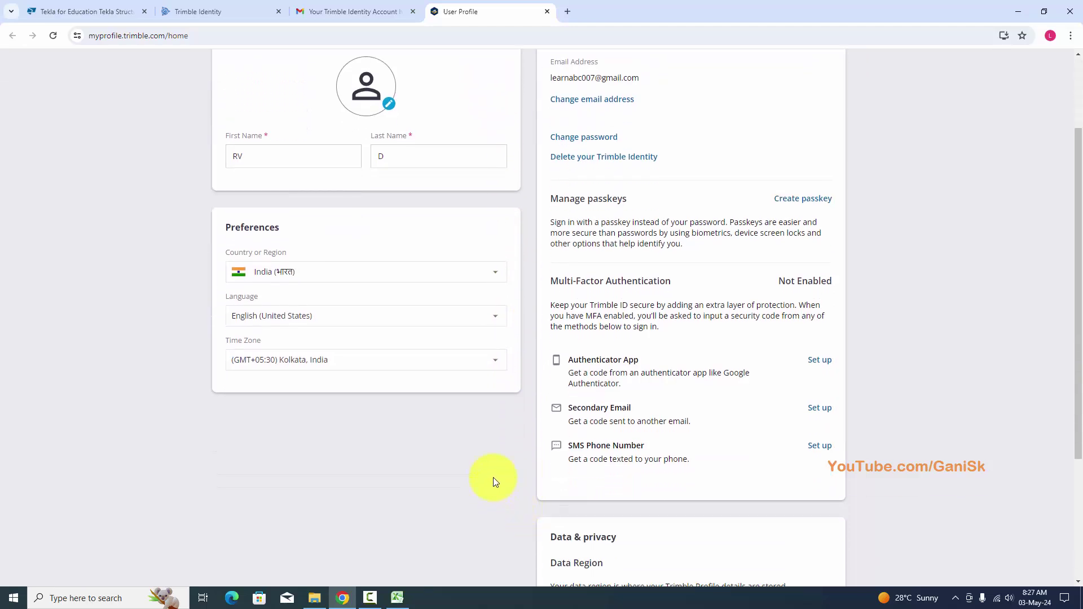
scroll(494, 478, "down", 3)
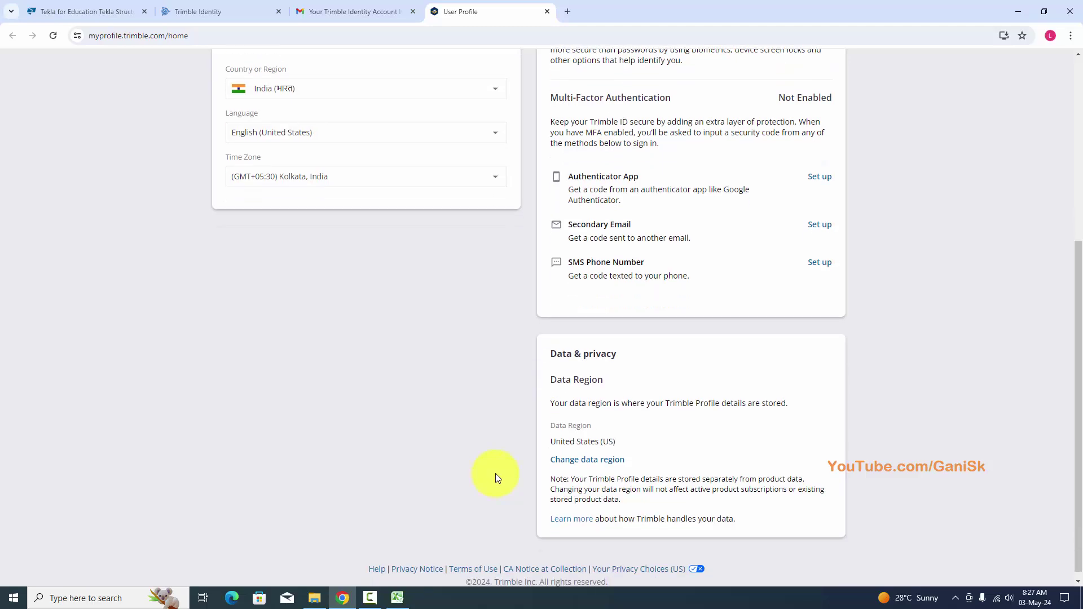
scroll(496, 477, "up", 5)
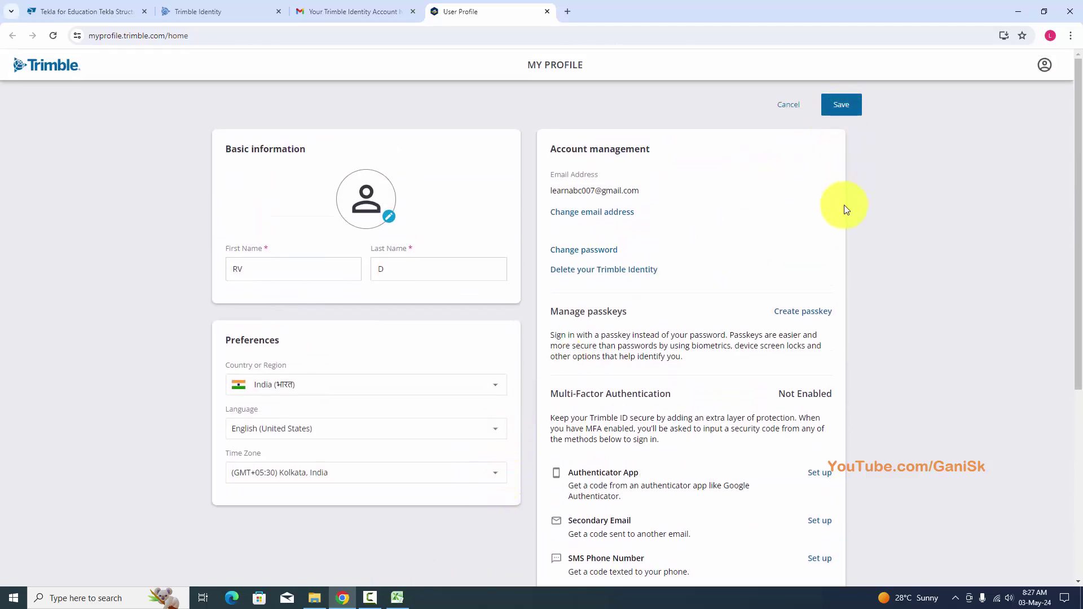
scroll(886, 272, "down", 6)
scroll(886, 237, "up", 3)
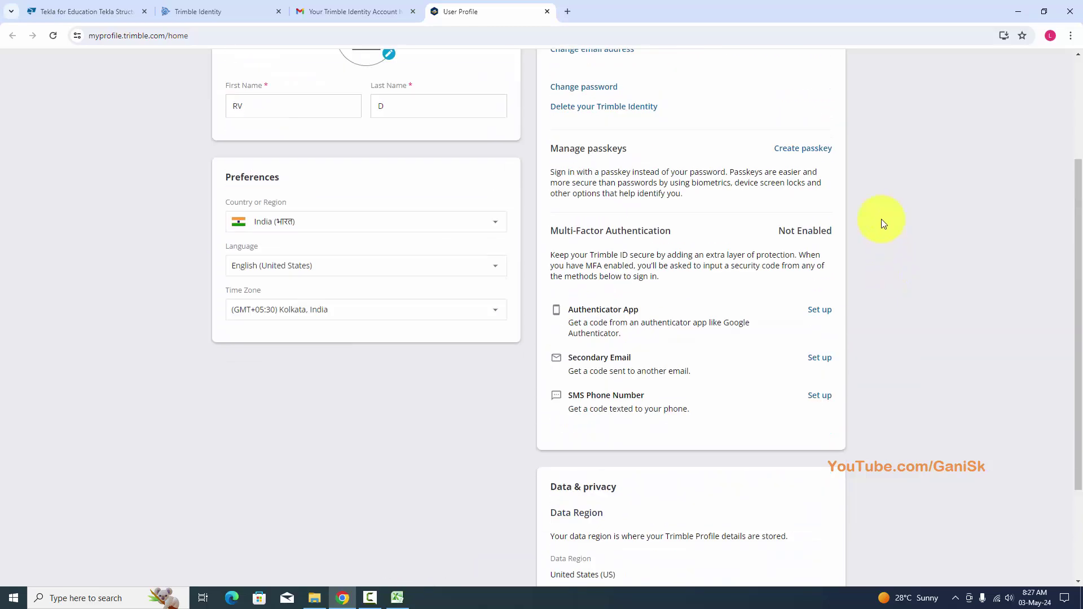
scroll(881, 219, "up", 3)
left_click(843, 106)
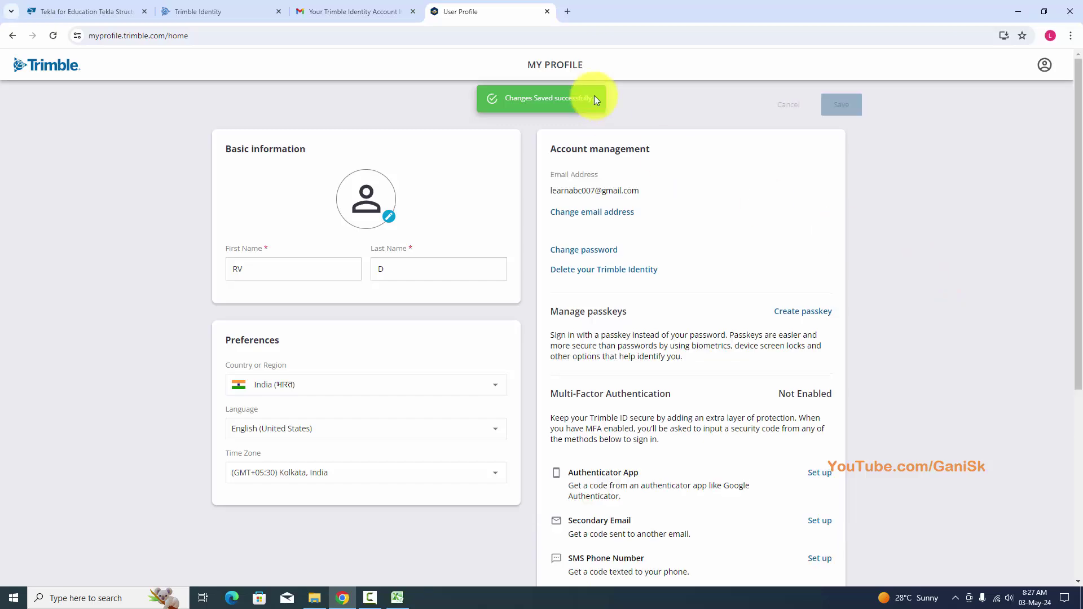
left_click(119, 11)
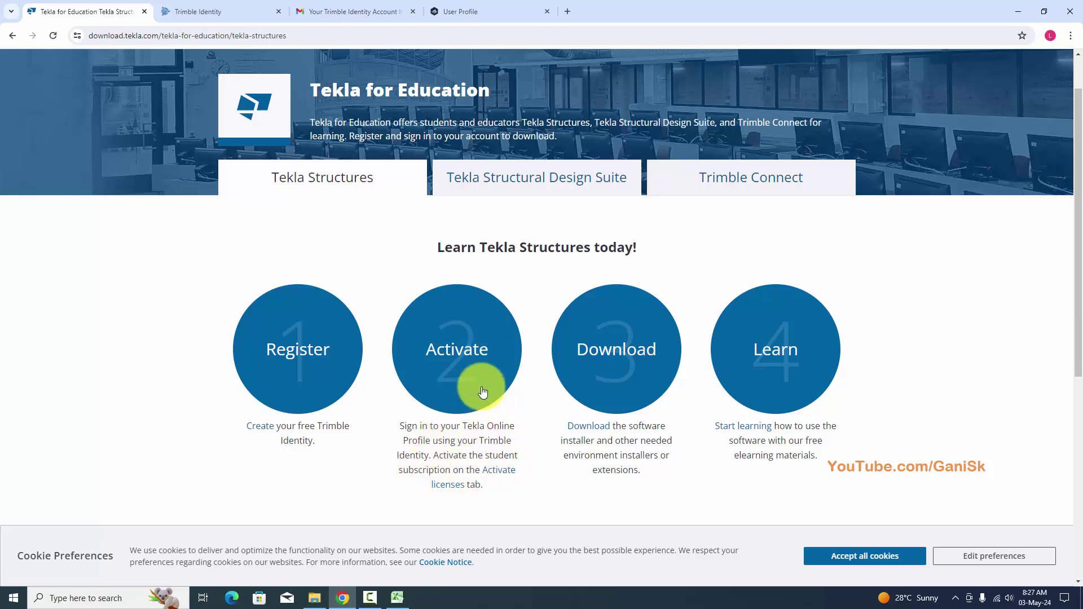
In the Tekla Online Profile, set profile type Educational, role Student, area Civil Engineering.
left_click(499, 470)
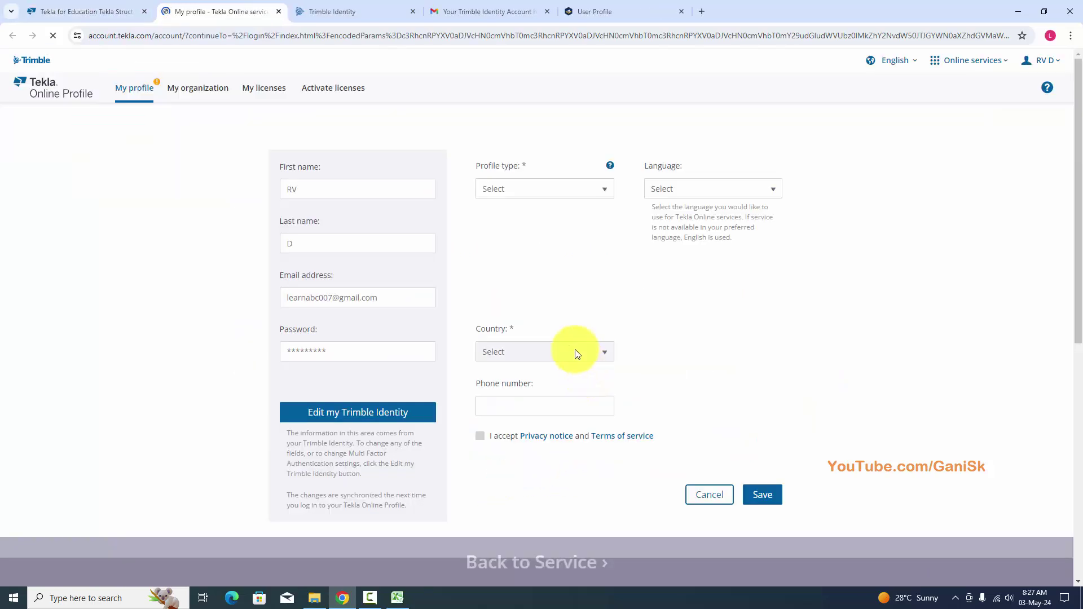
scroll(515, 186, "down", 2)
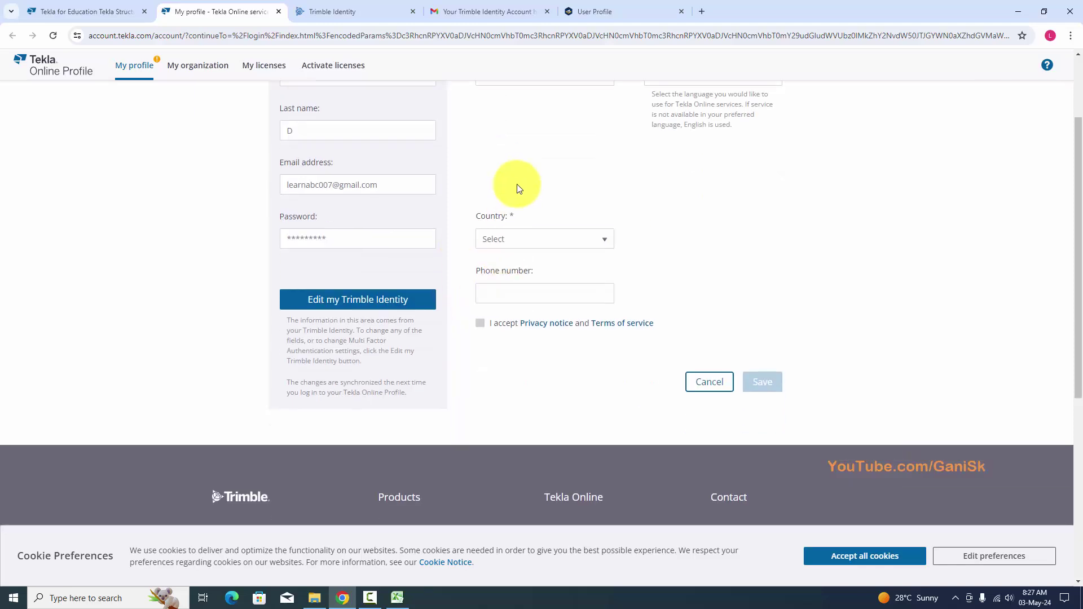
scroll(515, 210, "up", 2)
left_click(540, 188)
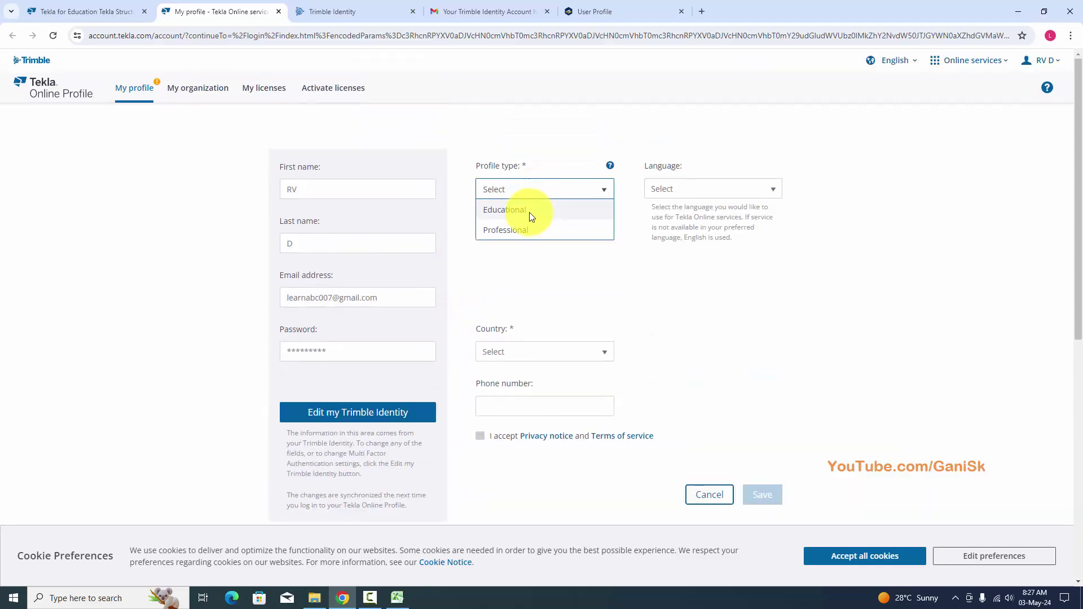
left_click(529, 212)
left_click(569, 253)
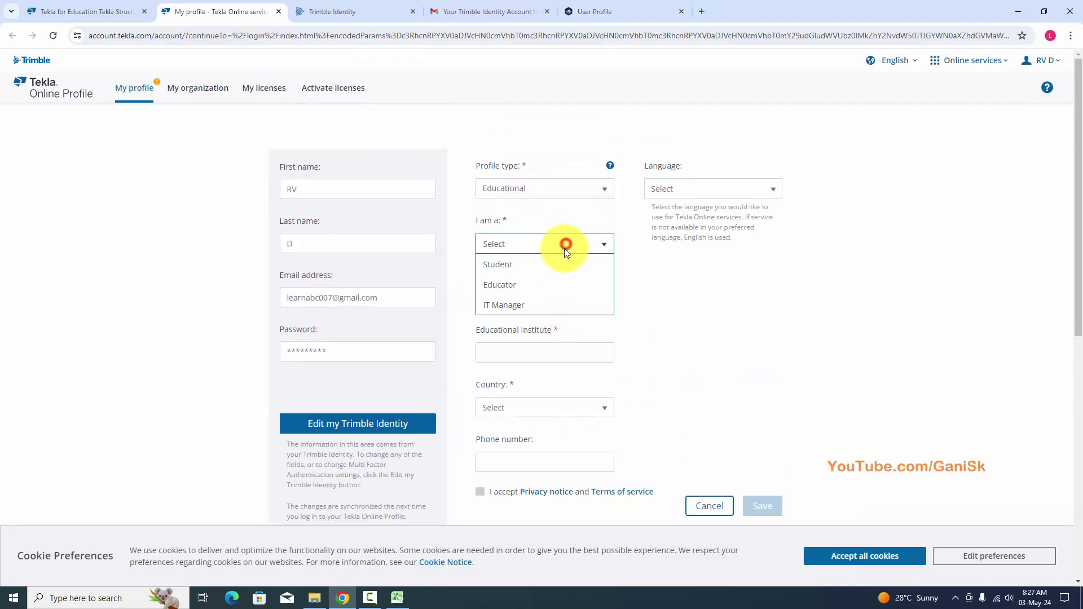
left_click(542, 266)
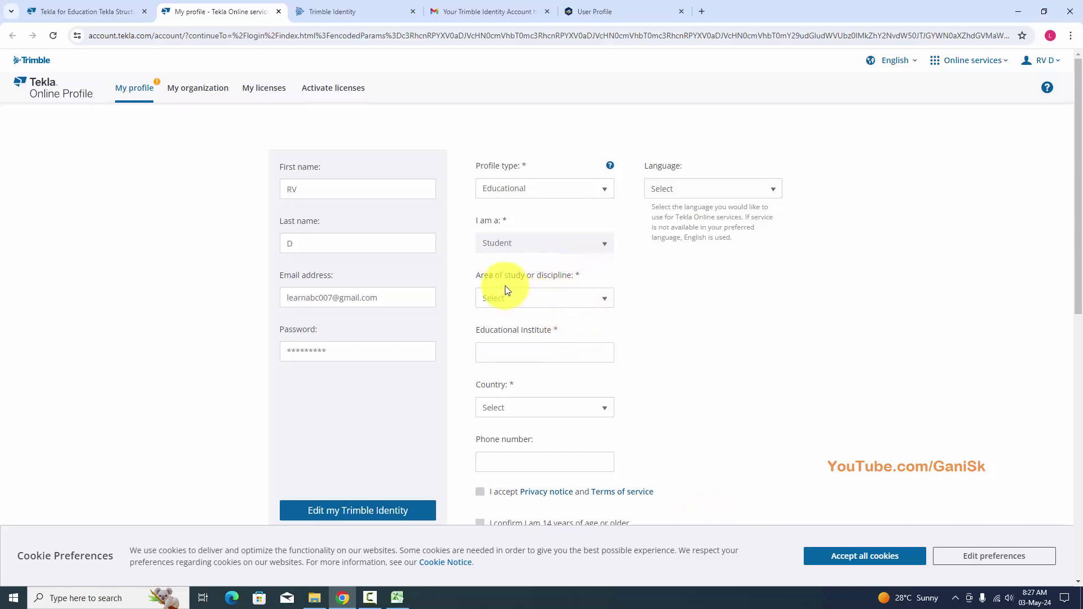
left_click(584, 304)
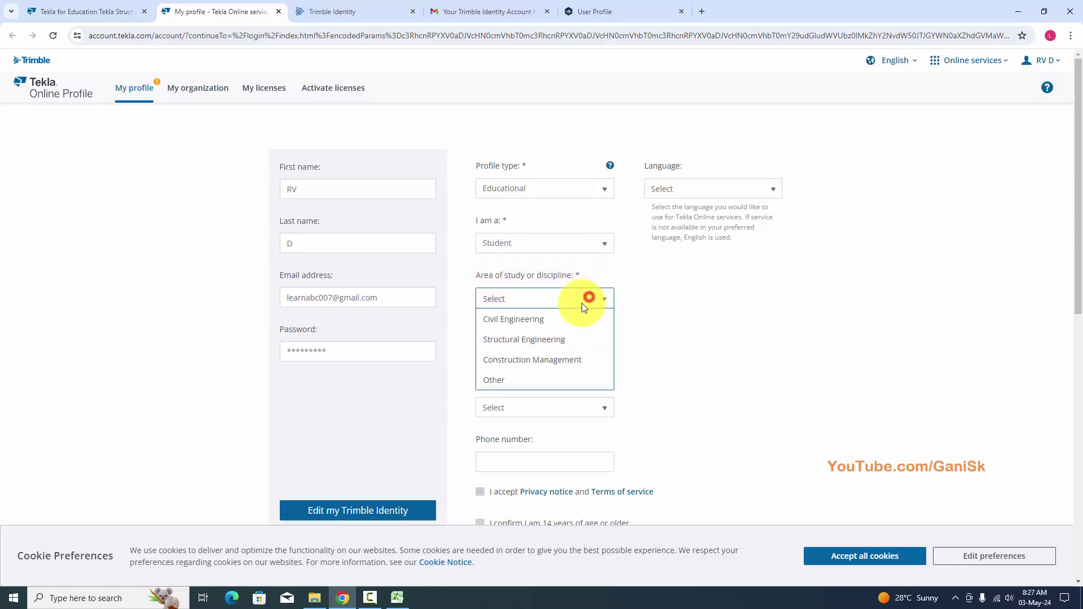
left_click(547, 326)
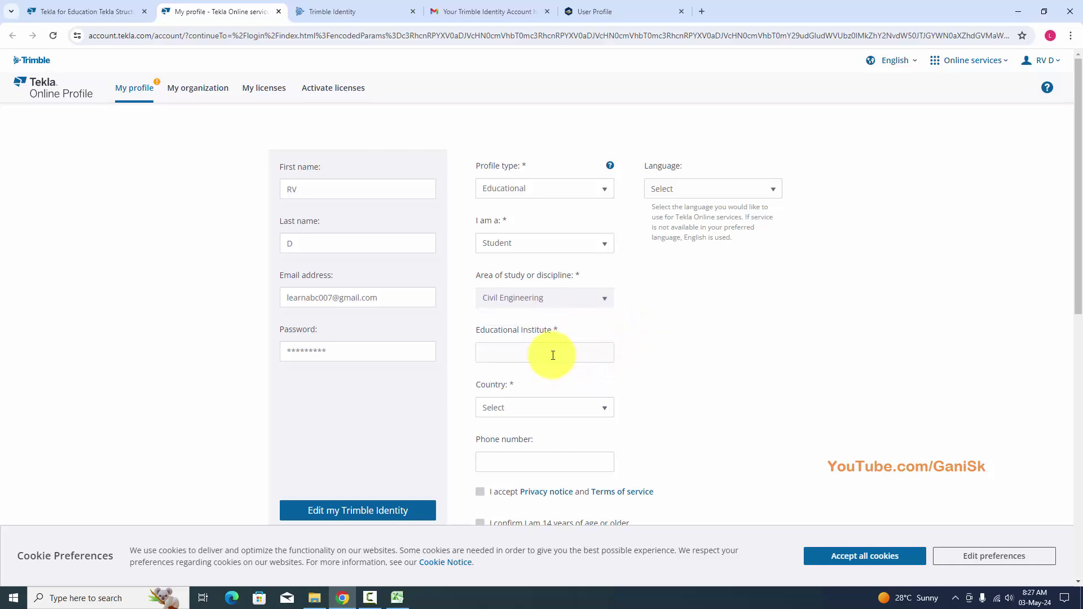
Enter GHDF as the educational institute and set the country to India.
left_click(552, 352)
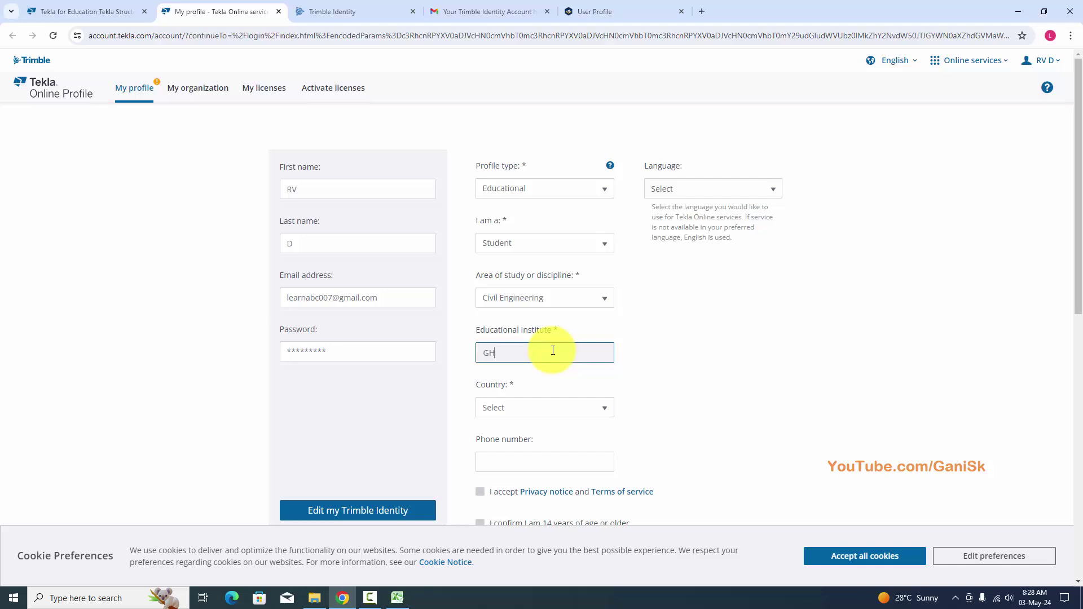
type("GHDF")
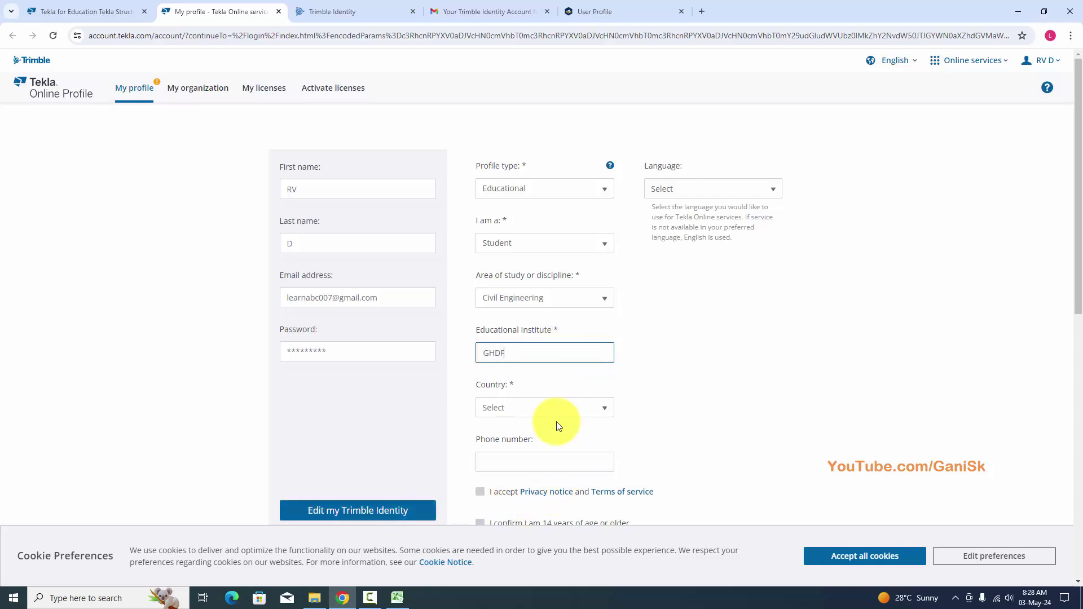
left_click(556, 410)
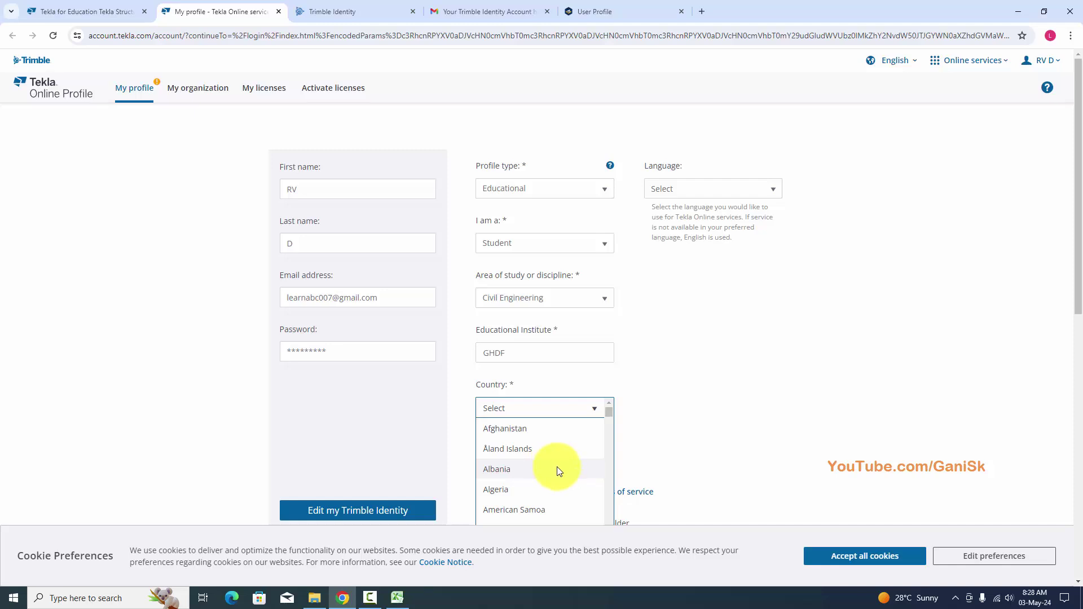
key("i")
left_click(528, 430)
Tick the privacy/terms, 14-years-or-older and Trimble email consent boxes.
scroll(621, 429, "down", 1)
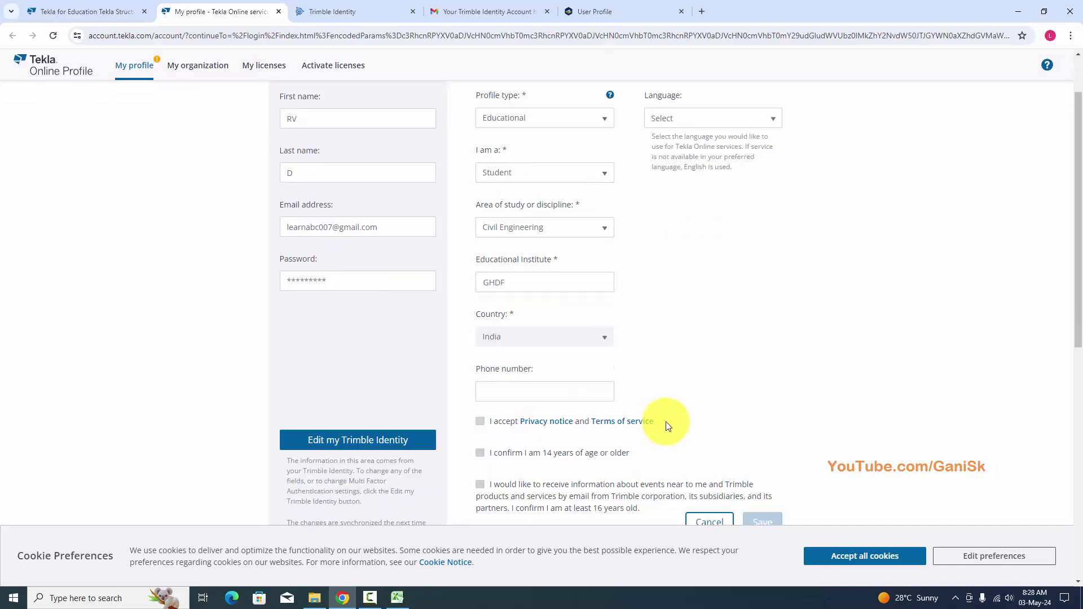
scroll(667, 426, "down", 2)
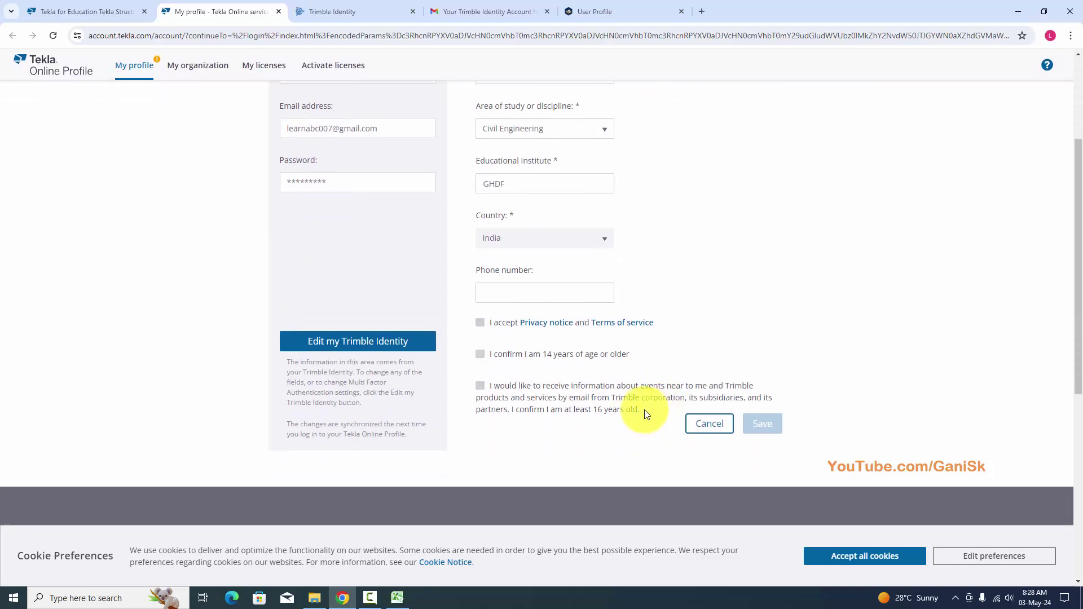
left_click(481, 323)
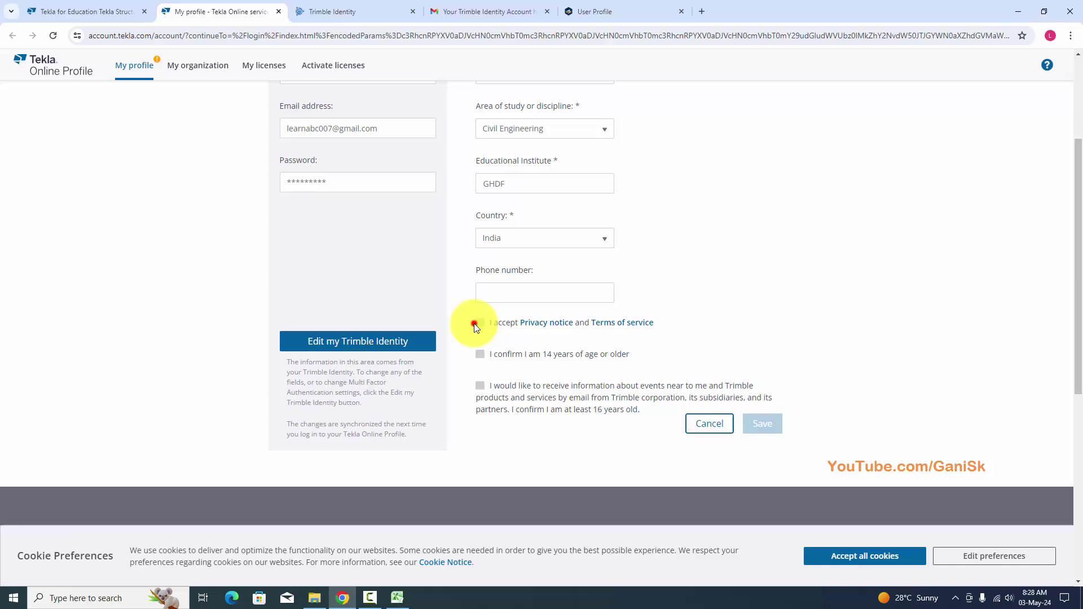
left_click(479, 354)
left_click(480, 386)
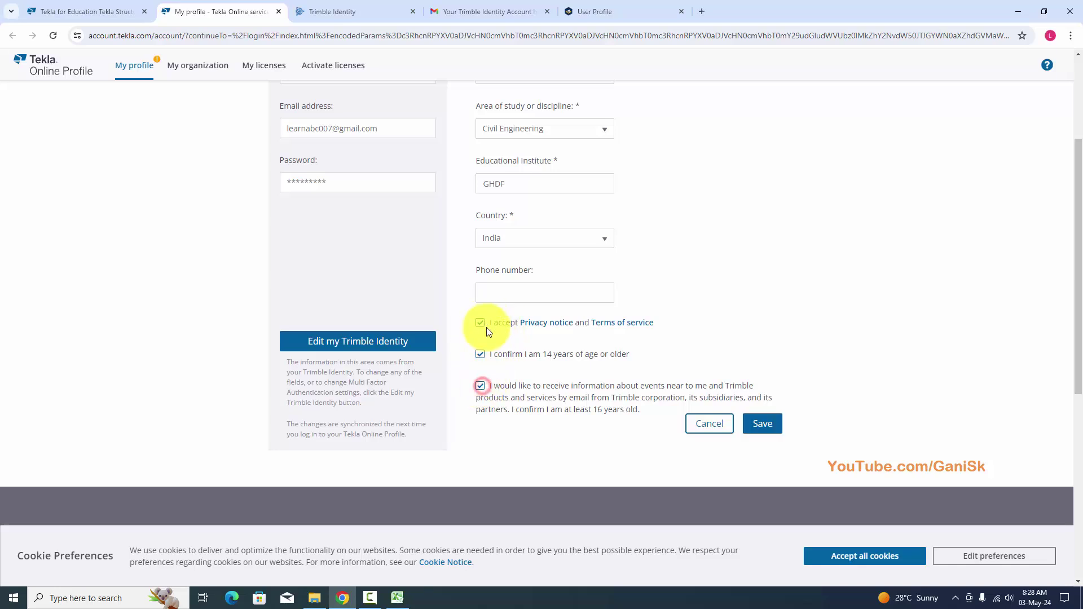
Set the profile language to English.
scroll(587, 442, "up", 3)
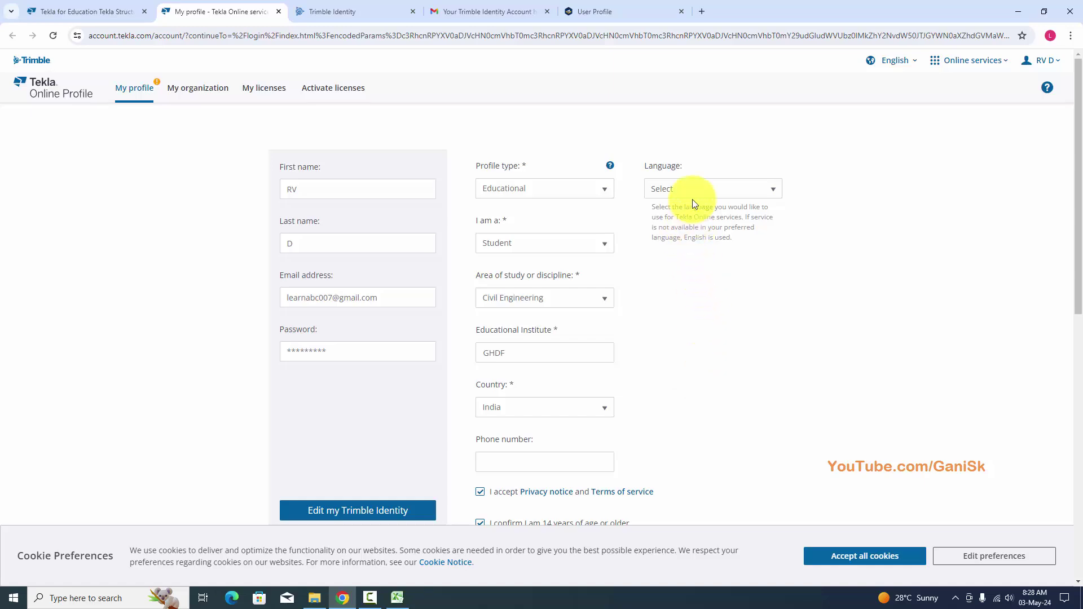
left_click(692, 198)
left_click(678, 227)
scroll(746, 340, "down", 4)
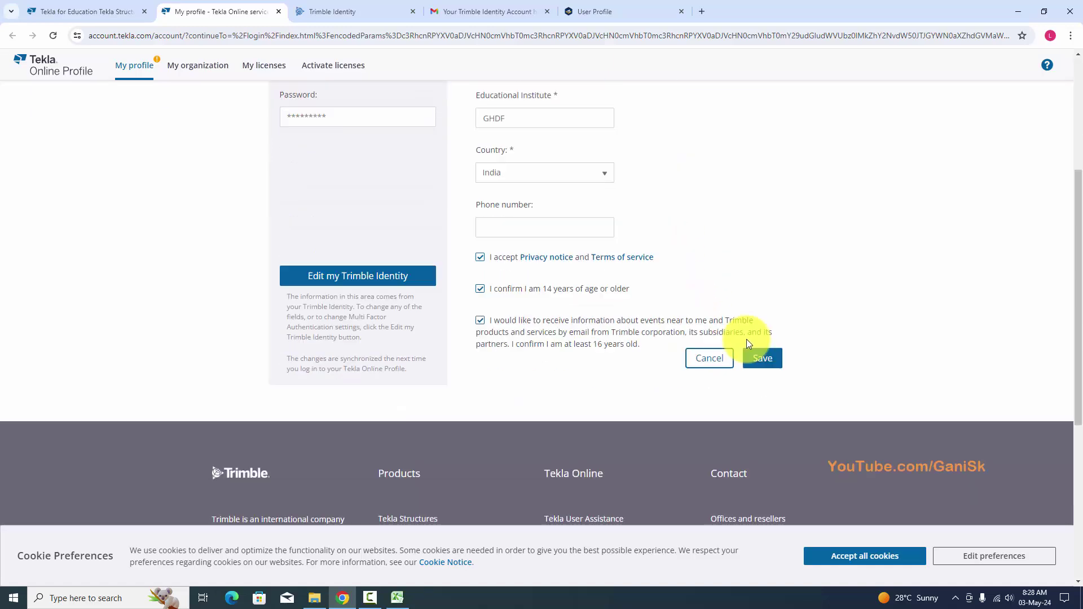
scroll(750, 327, "down", 2)
scroll(757, 299, "up", 2)
Save the educational profile, then start the Tekla Student subscription, accepting its terms and conditions.
left_click(762, 367)
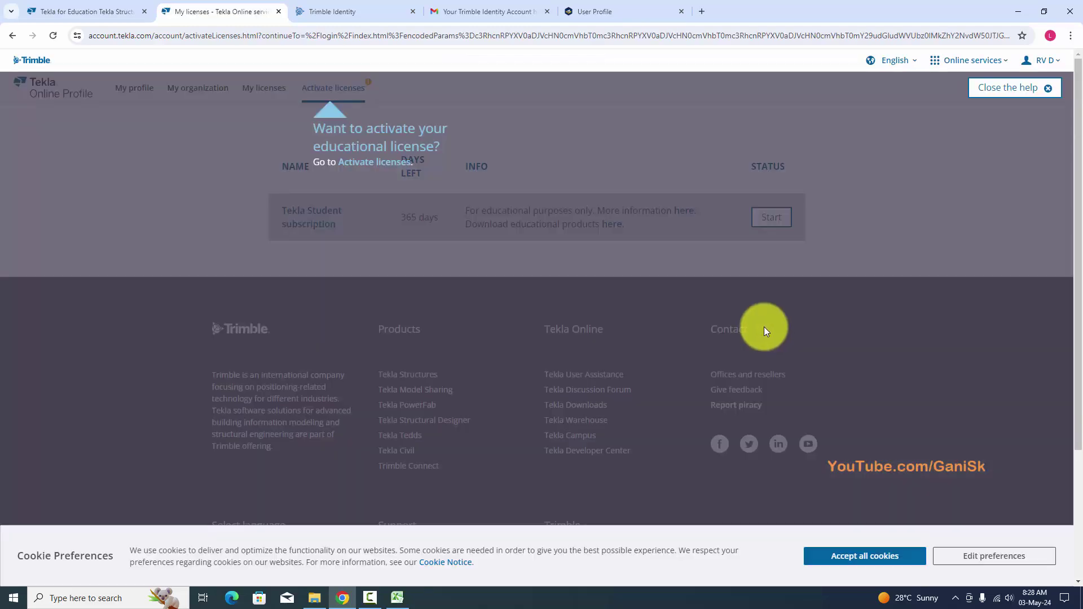
left_click(1009, 91)
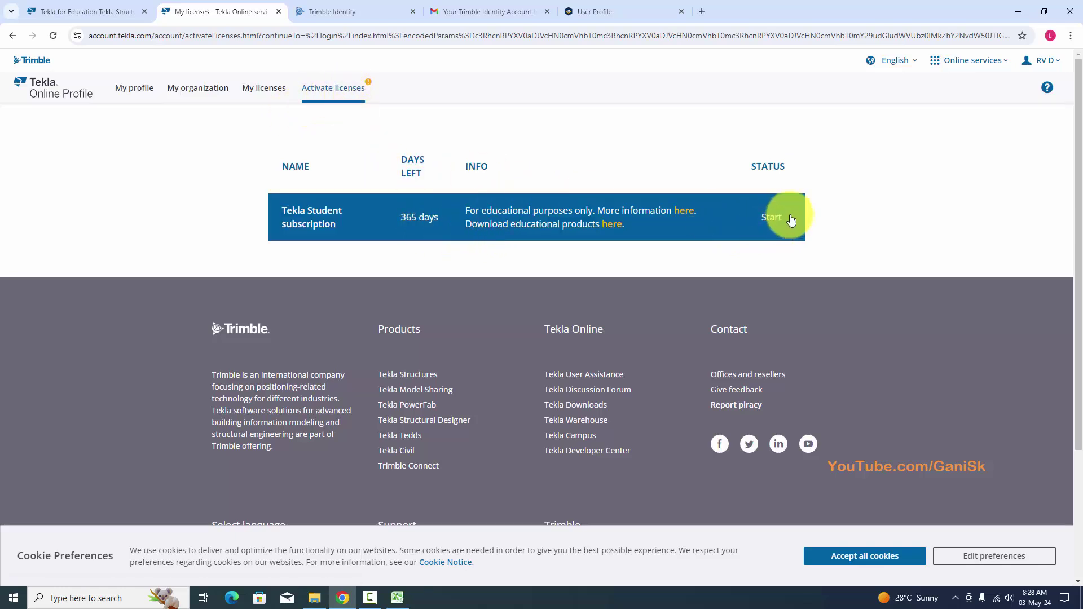
left_click(775, 216)
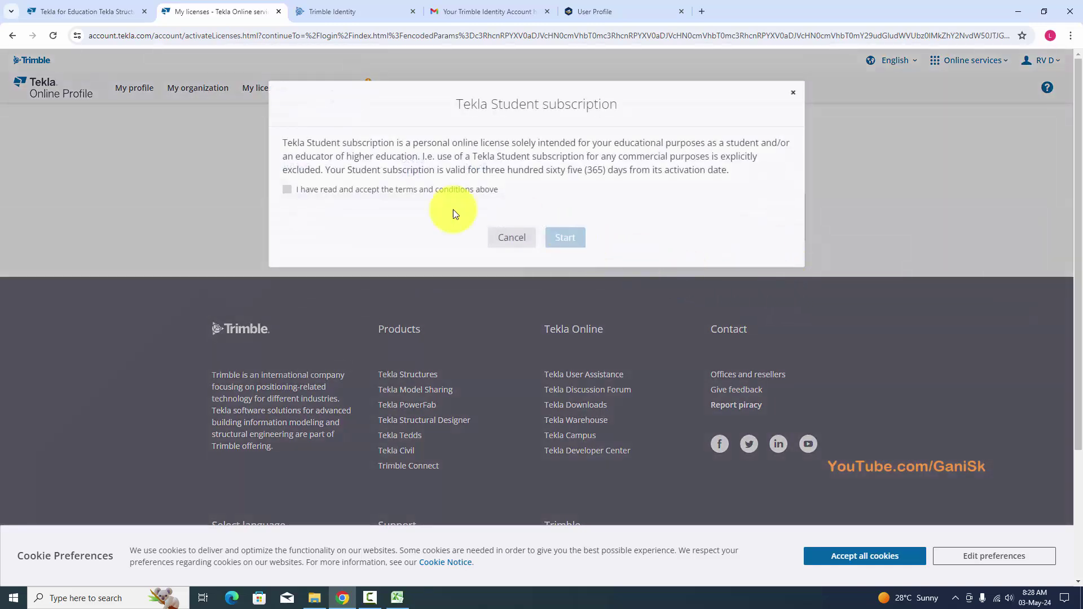
left_click(288, 190)
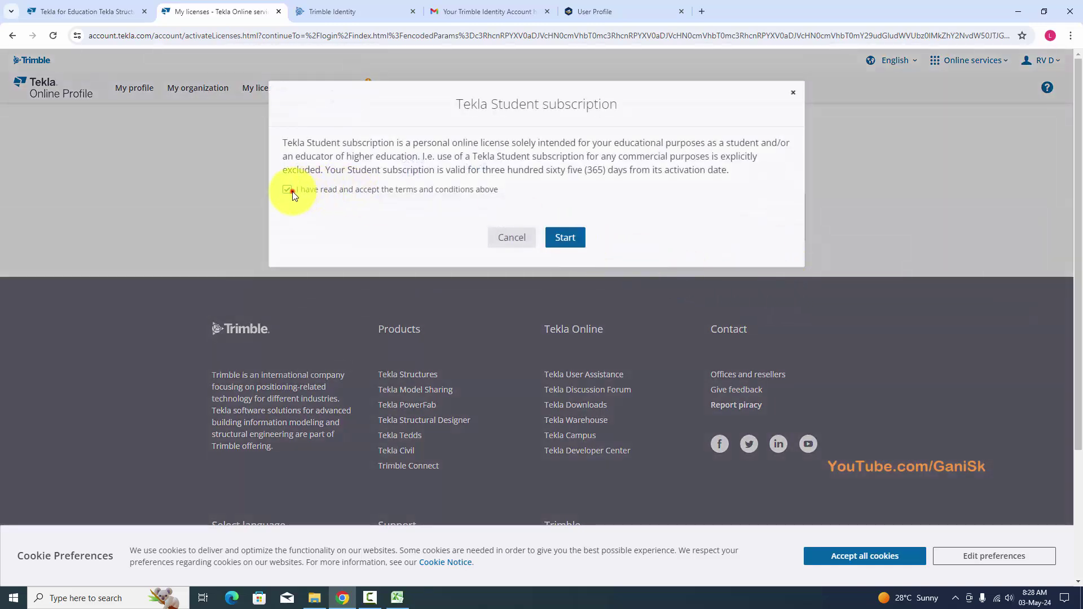
left_click(566, 236)
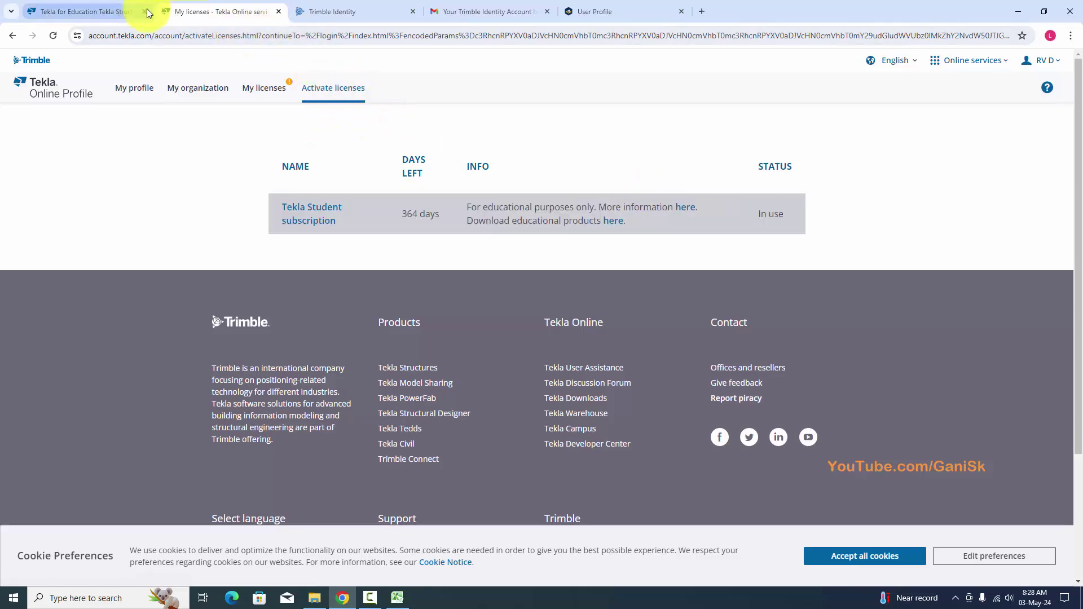
From the Tekla for Education page, go to the Tekla Structures download step.
left_click(102, 8)
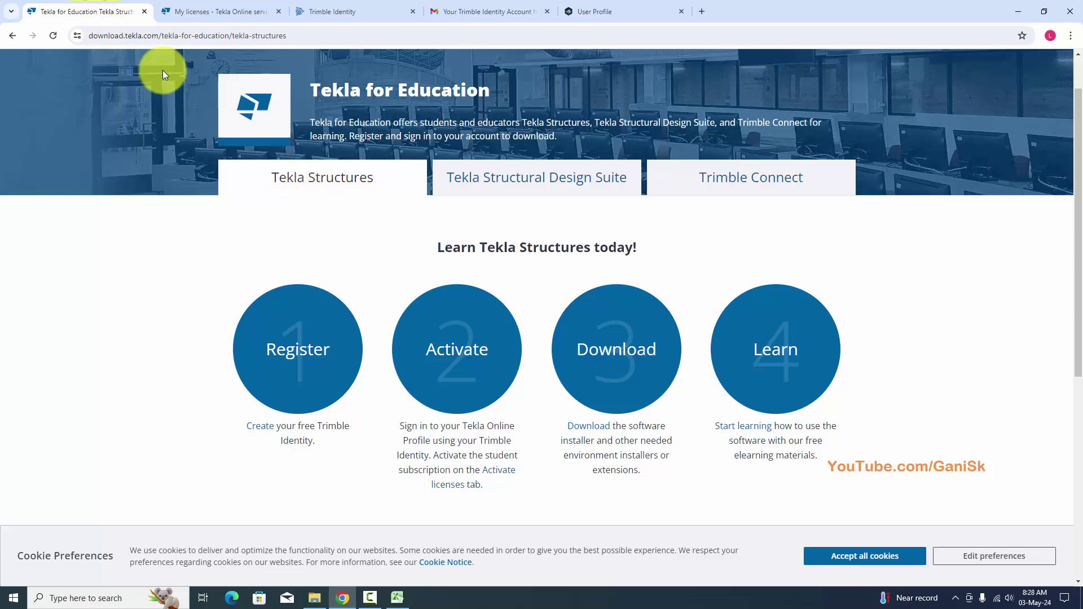
left_click(588, 429)
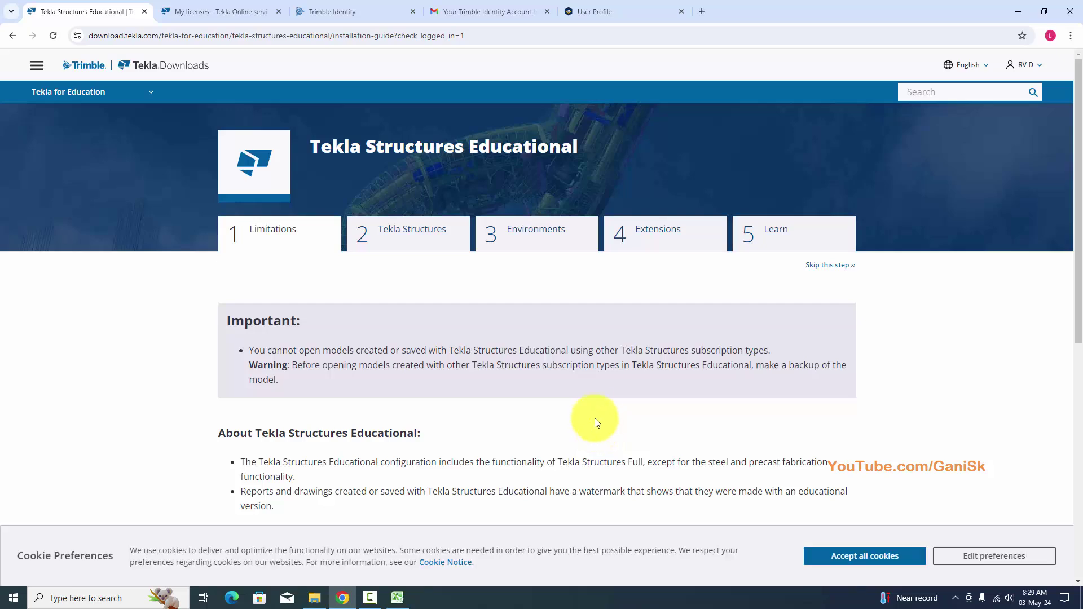
scroll(551, 363, "down", 2)
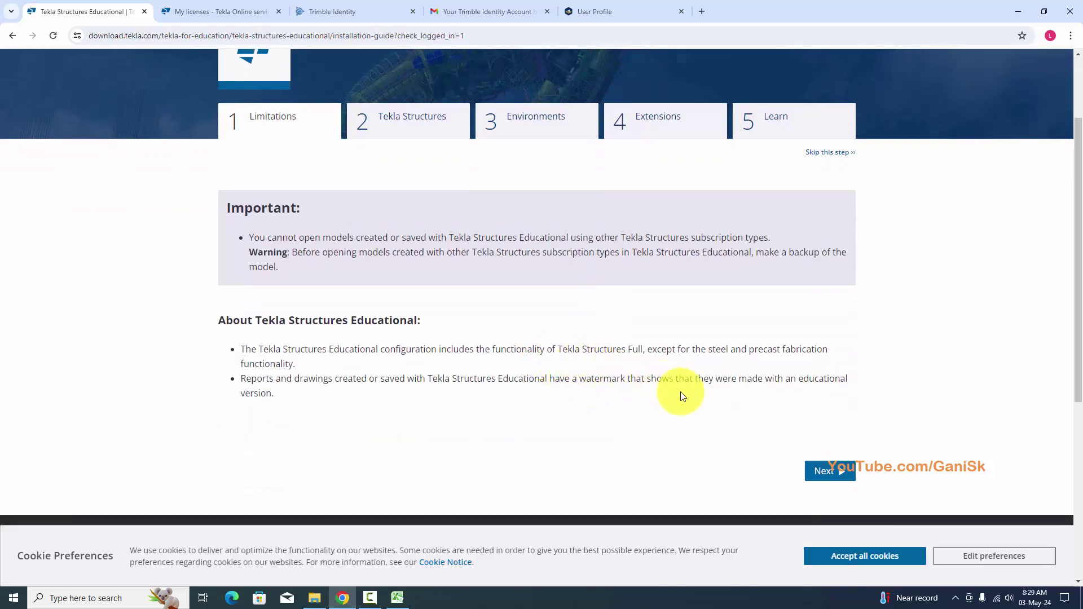
left_click(826, 473)
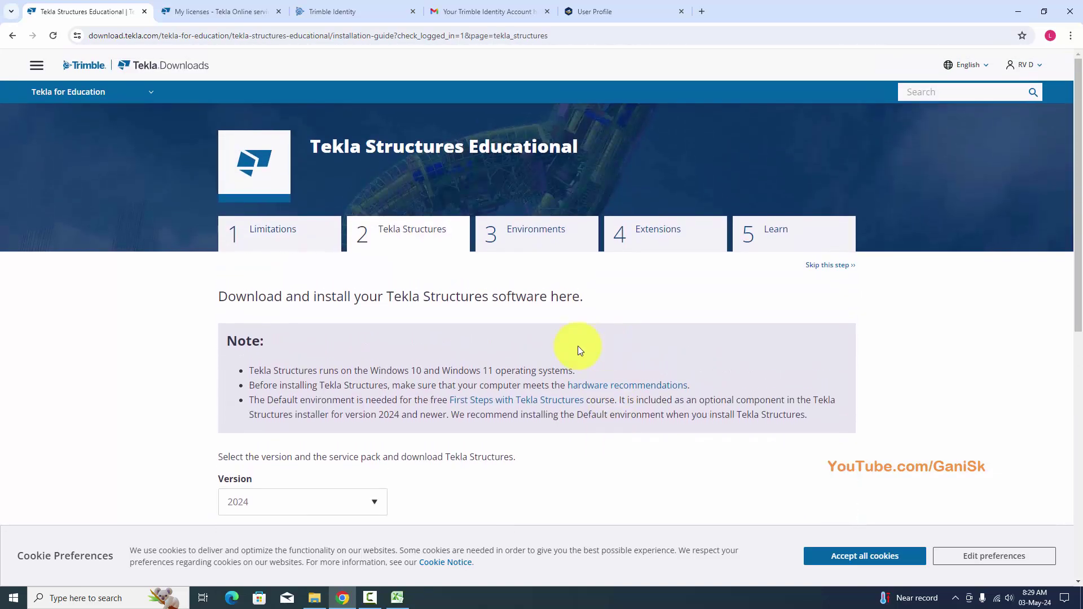
Select service pack 1 for Tekla Structures version 2024.
scroll(485, 346, "down", 3)
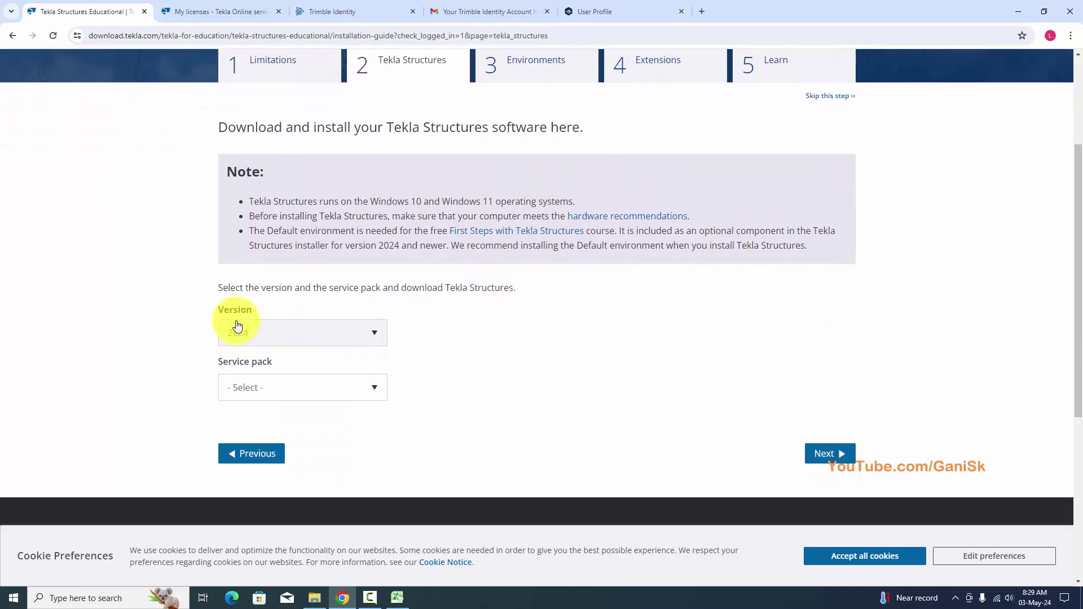
left_click(360, 389)
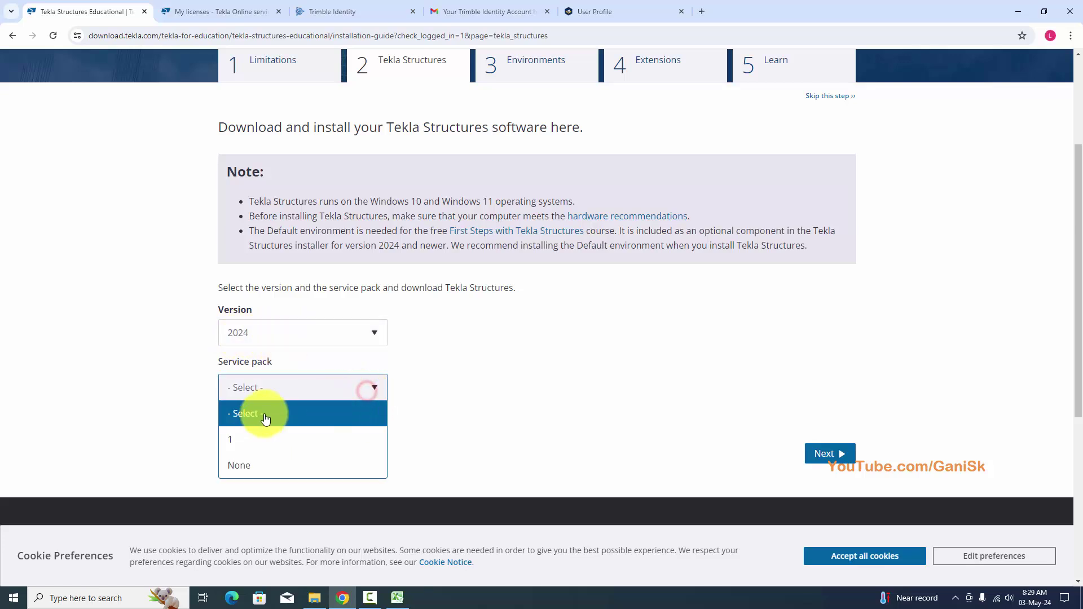
left_click(245, 435)
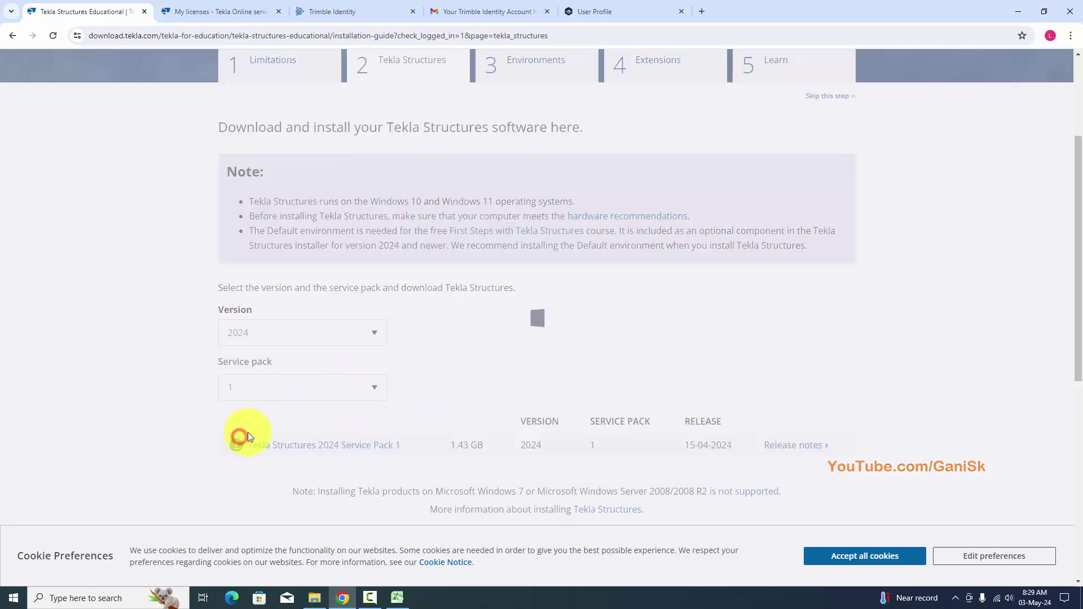
scroll(446, 385, "down", 4)
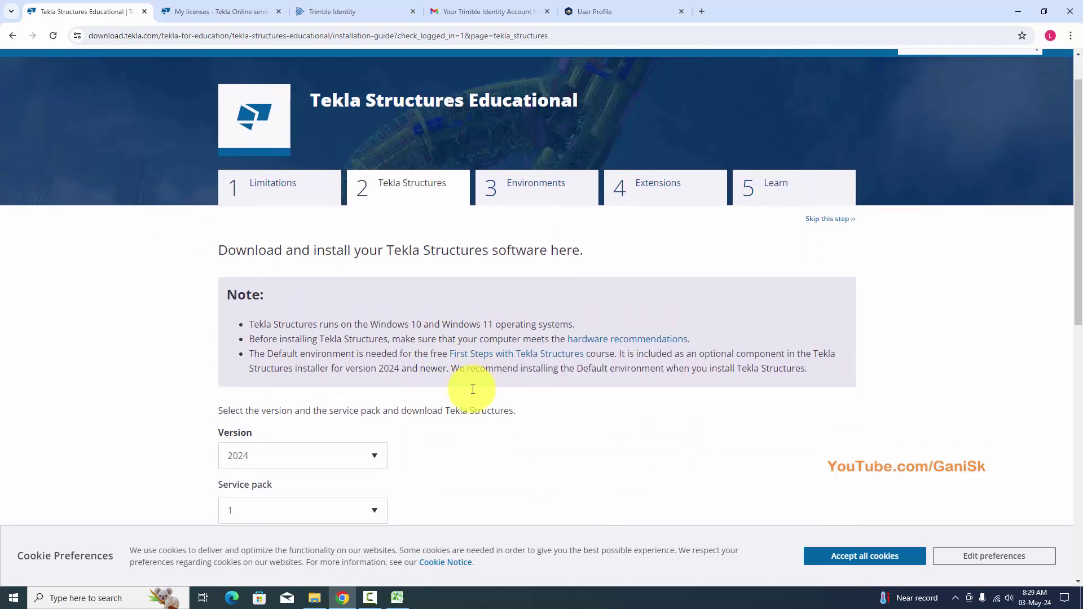
scroll(459, 387, "down", 1)
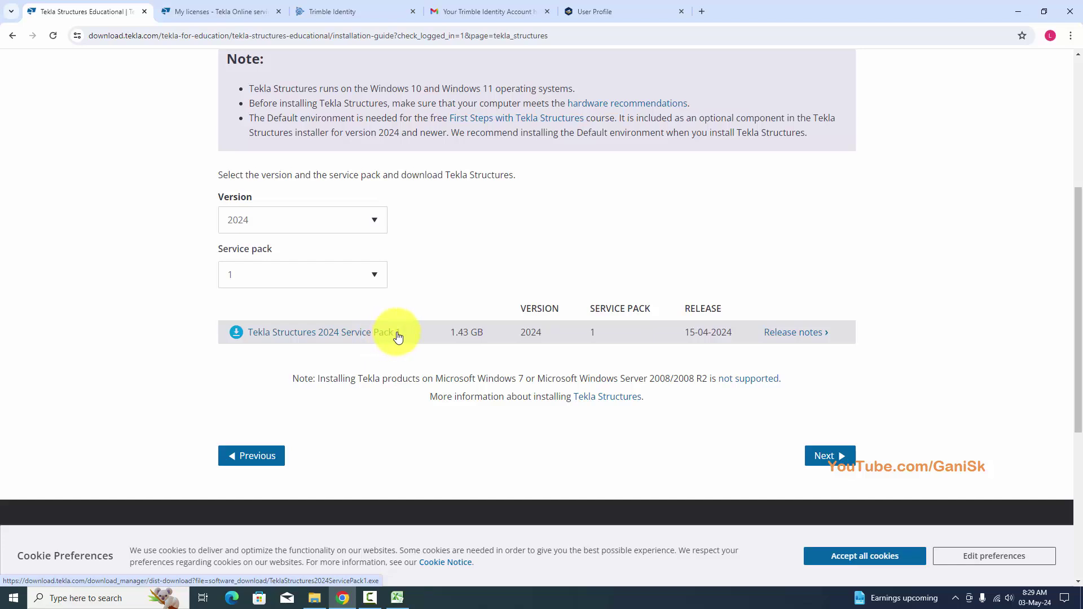
Start the Tekla Structures 2024 Service Pack 1 installer download, then cancel it in Chrome downloads.
left_click(236, 334)
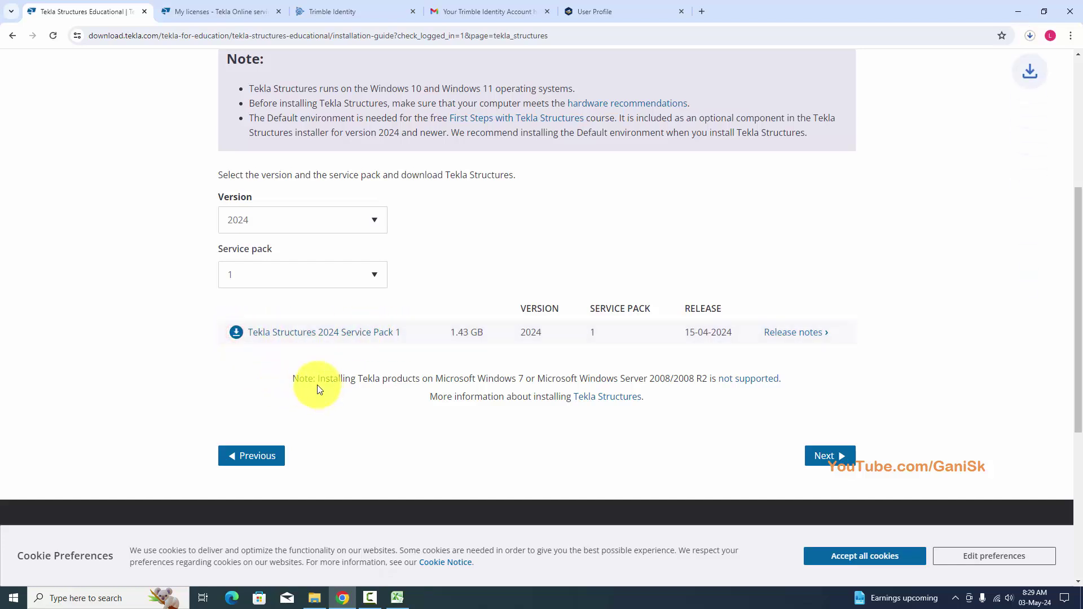
left_click(1031, 36)
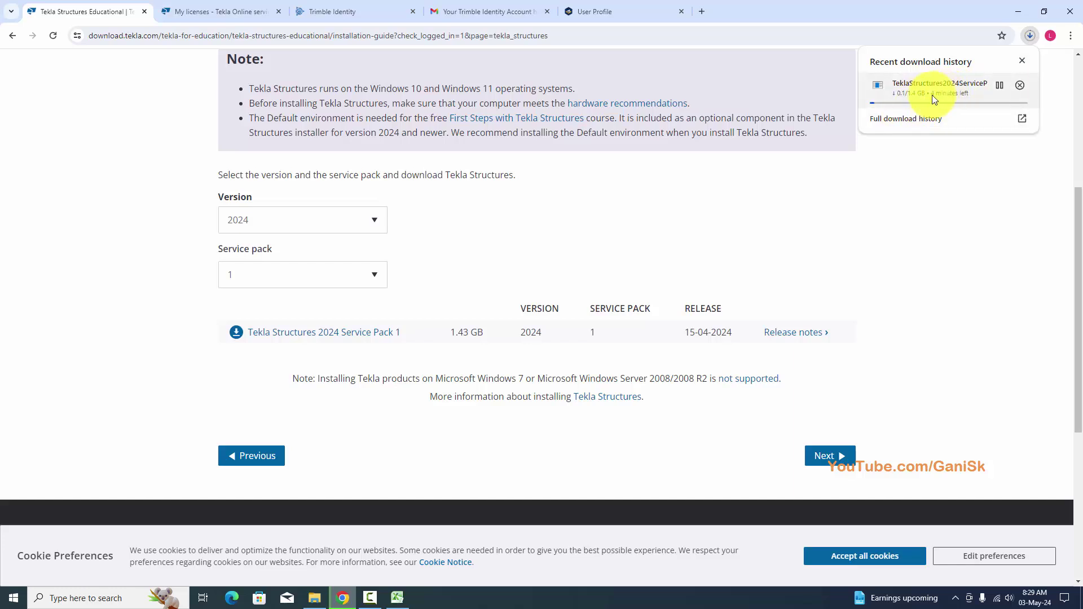
left_click(1018, 84)
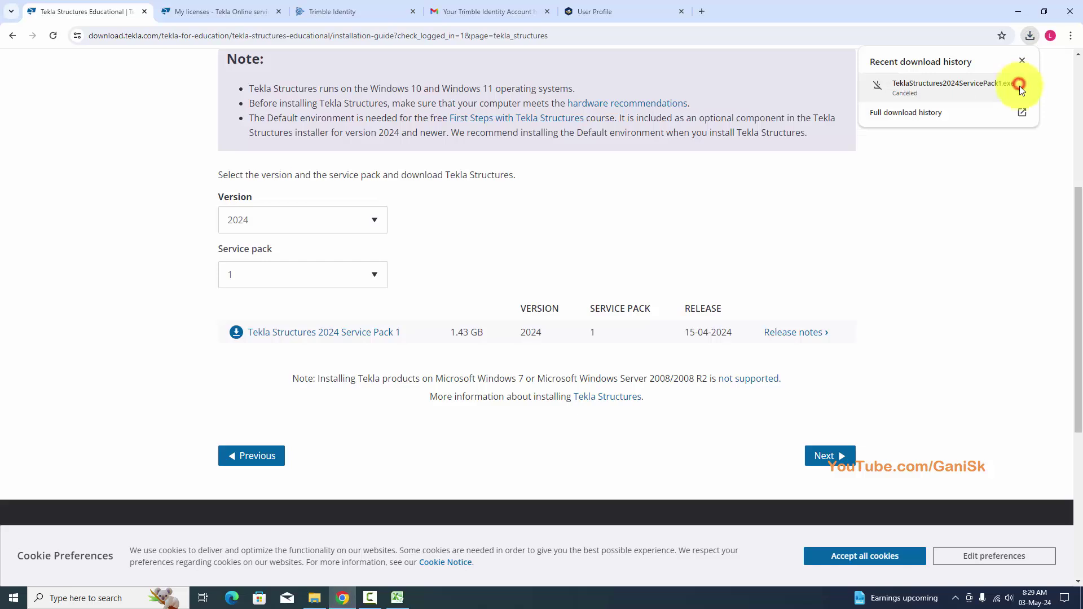
left_click(940, 225)
scroll(694, 356, "up", 4)
scroll(525, 363, "down", 4)
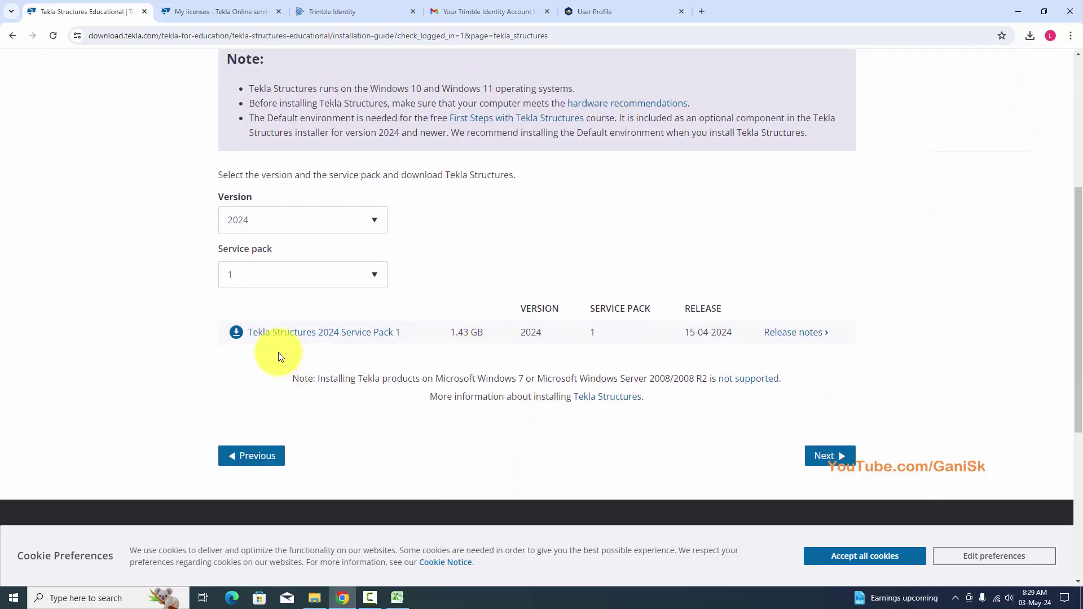
On the Environments step, start the India environment download, then pause and cancel it.
left_click(829, 455)
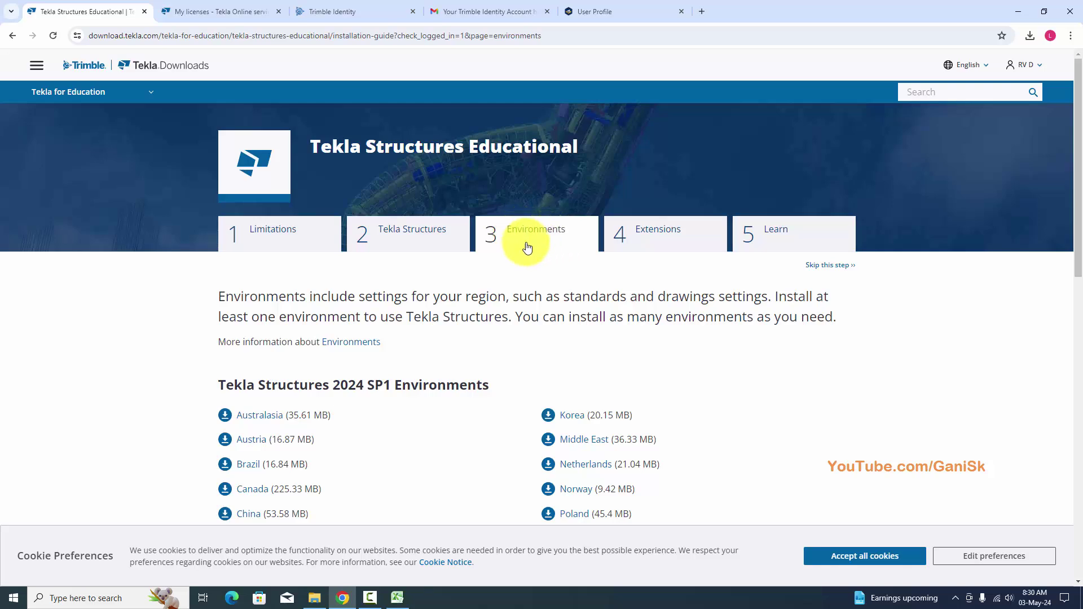
scroll(520, 272, "down", 3)
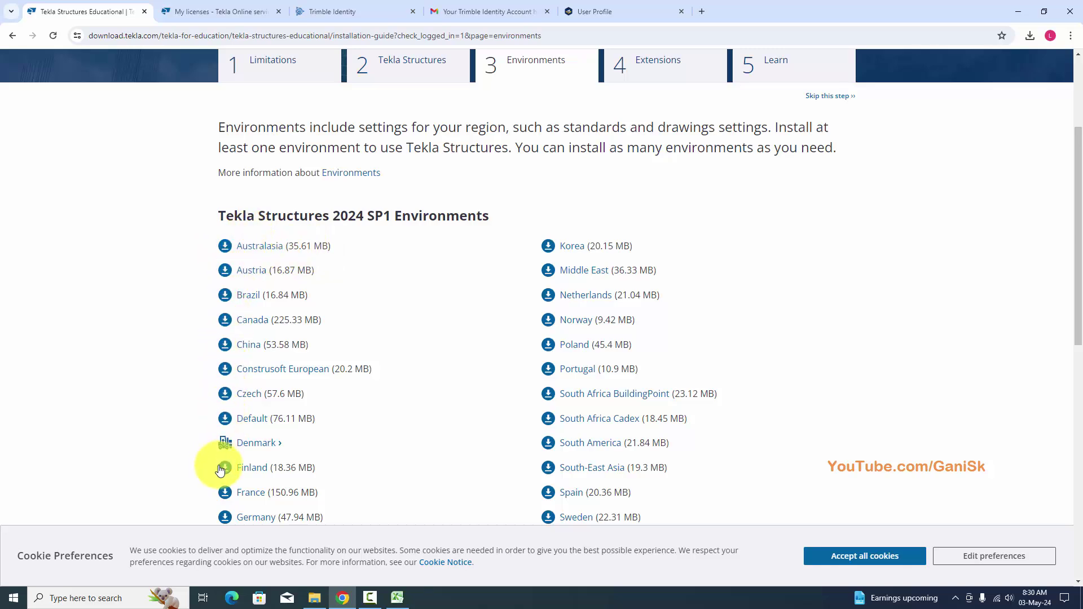
scroll(220, 467, "down", 4)
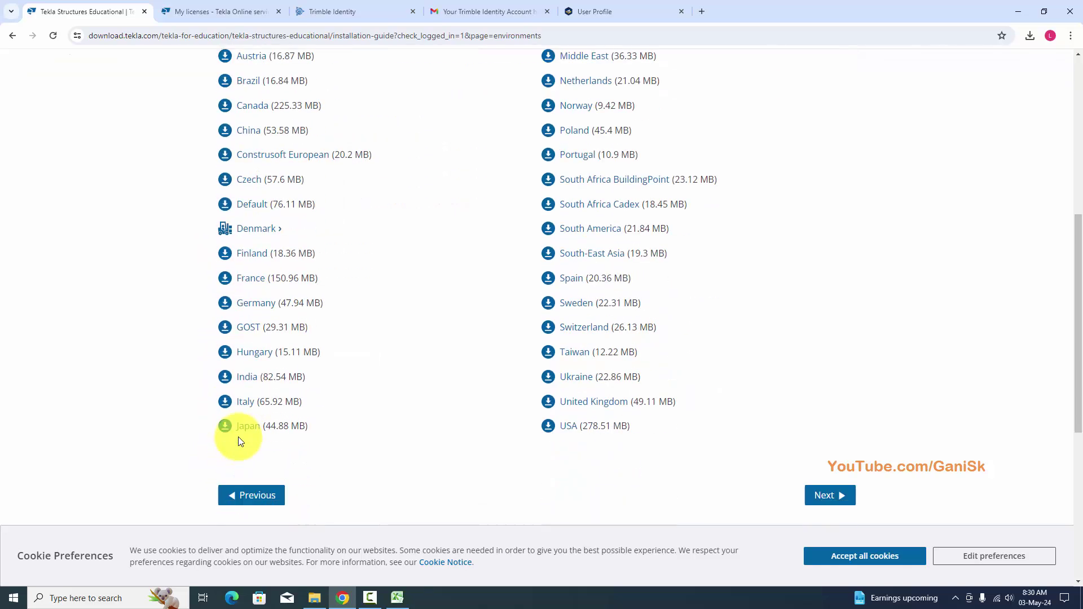
left_click(236, 372)
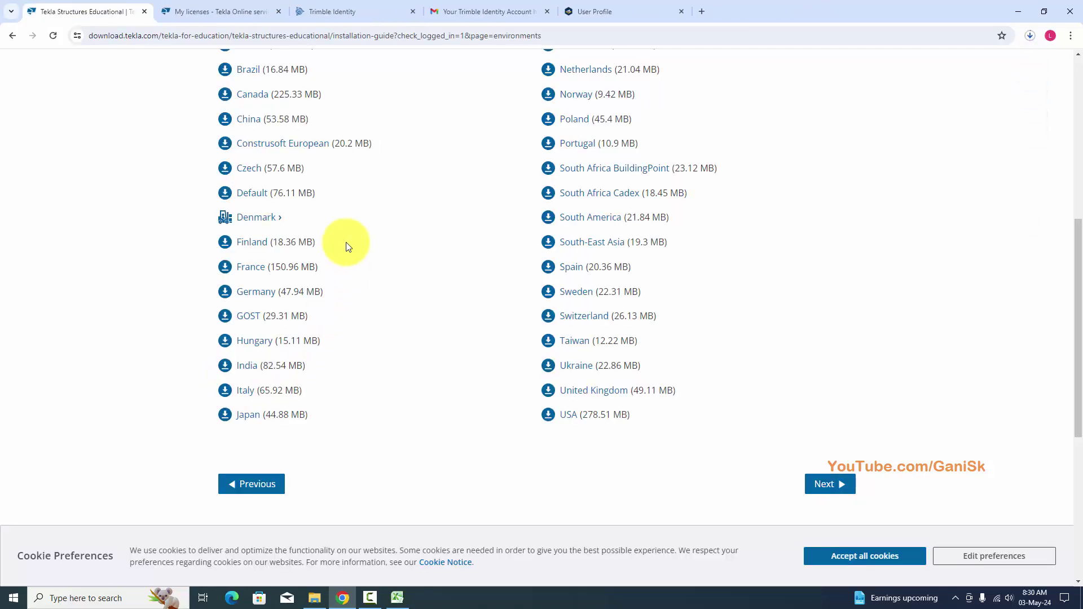
left_click(1032, 37)
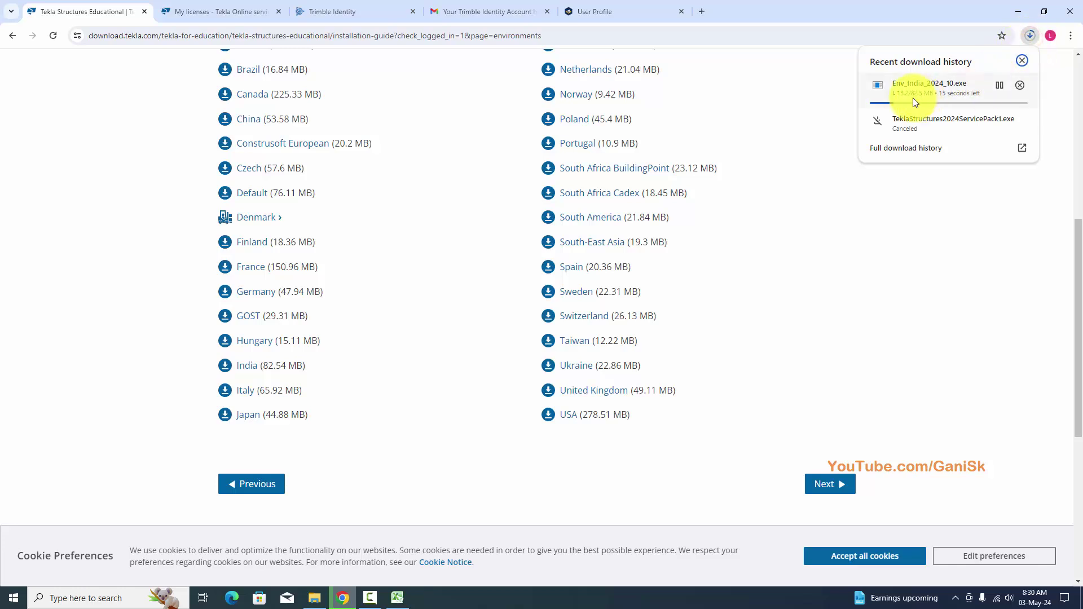
left_click(998, 85)
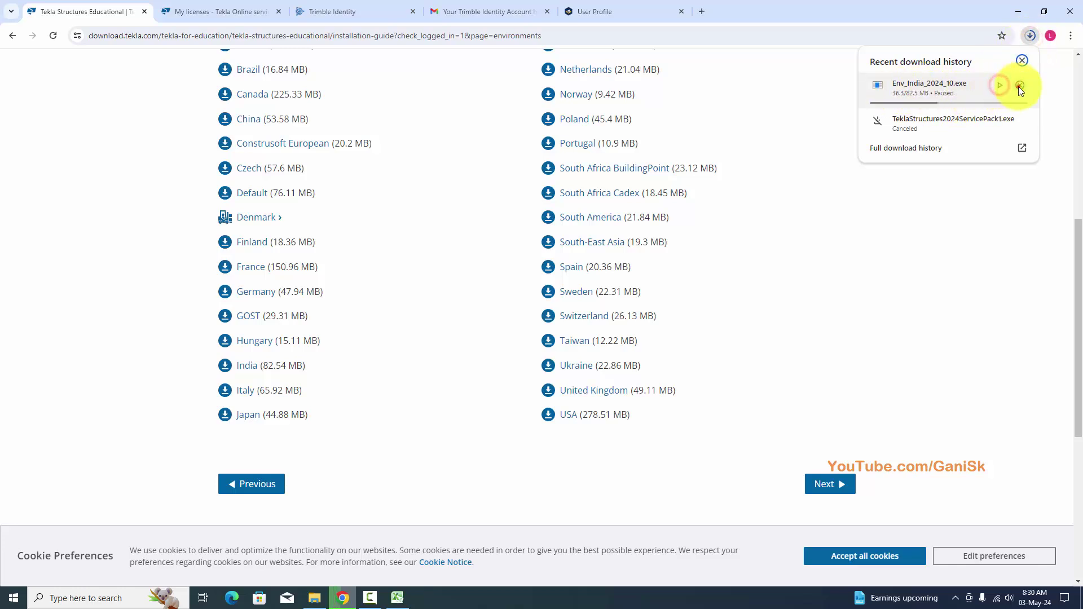
left_click(1019, 85)
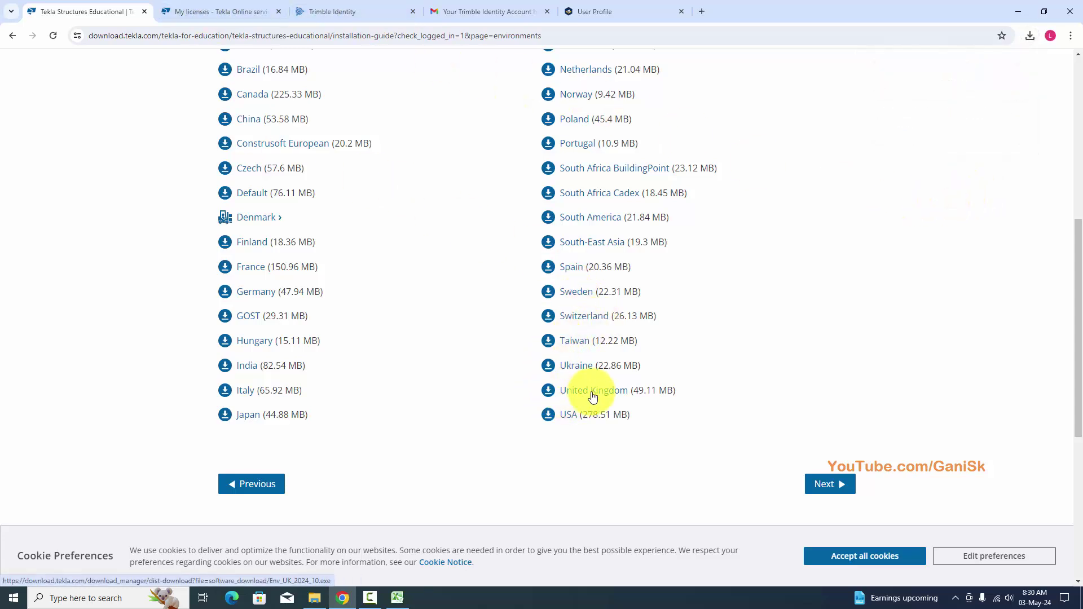
Start the USA environment download, then cancel it in Chrome's downloads panel.
left_click(551, 421)
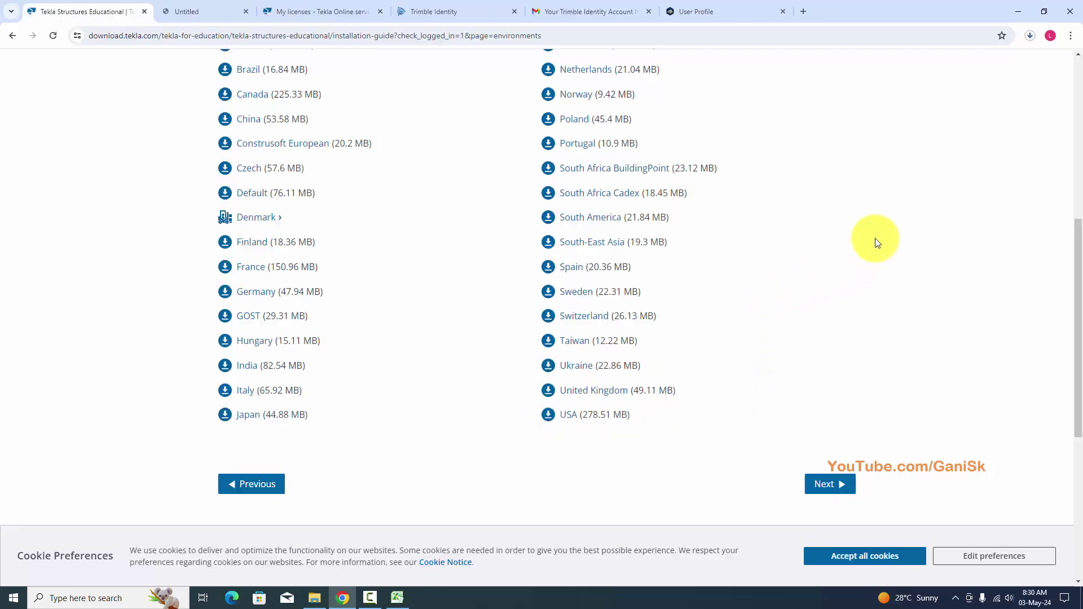
left_click(1029, 35)
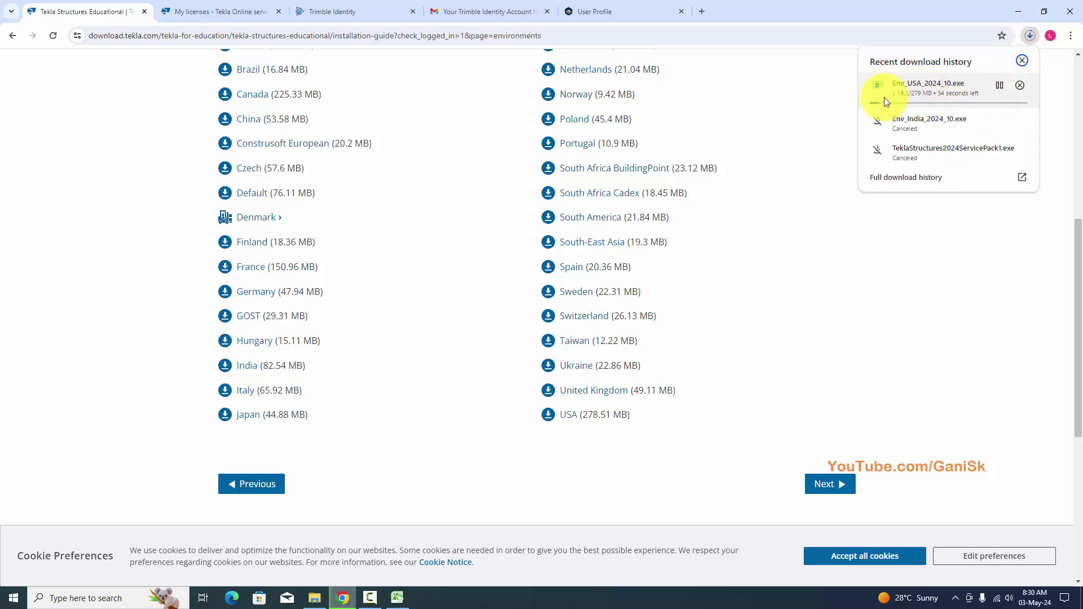
left_click(1019, 85)
left_click(834, 266)
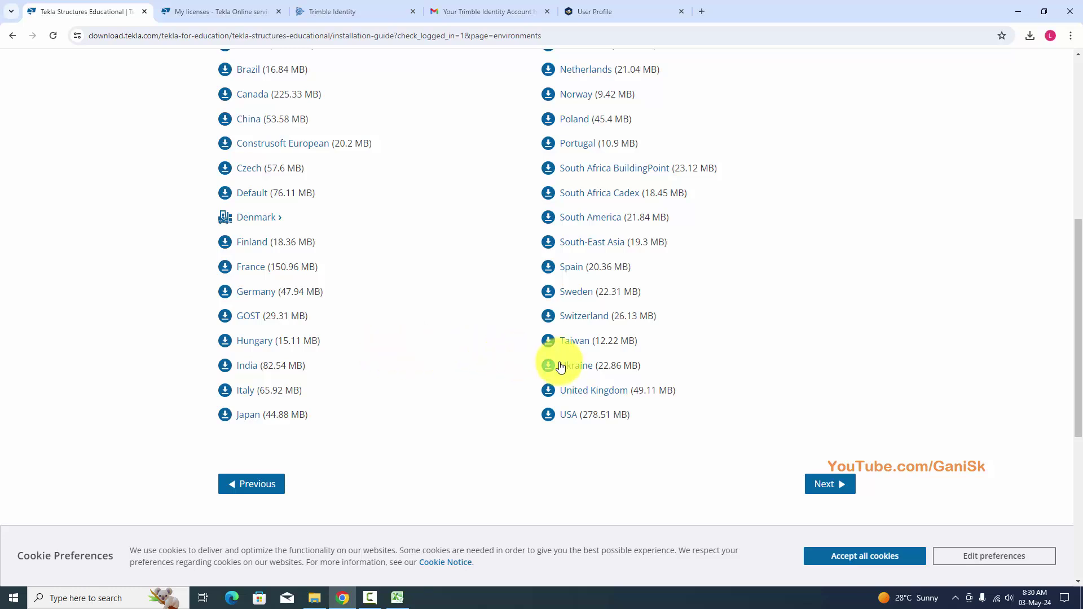
scroll(514, 361, "up", 2)
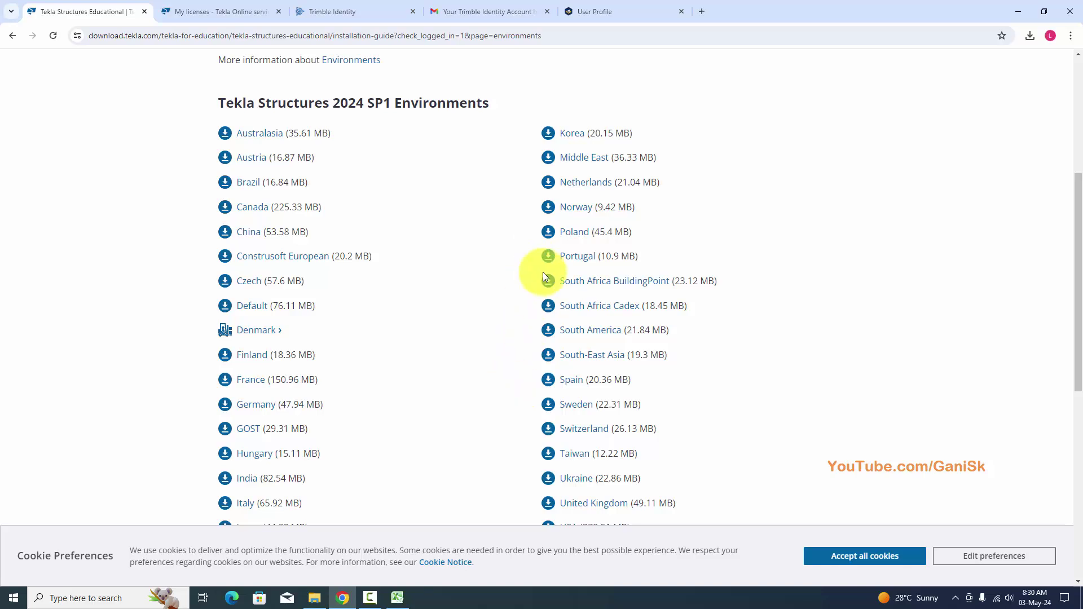
scroll(543, 273, "down", 3)
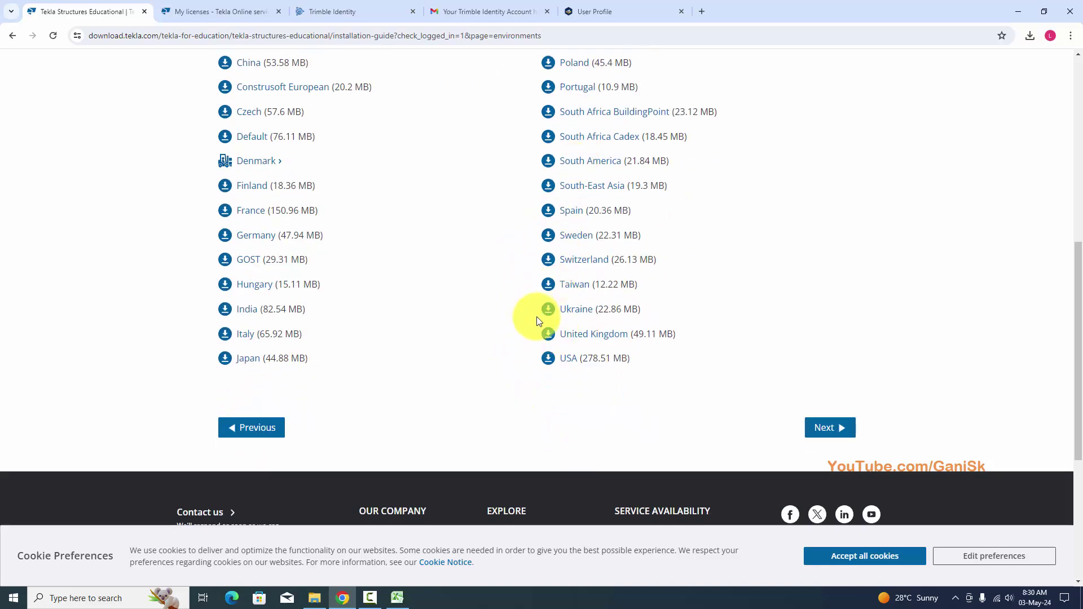
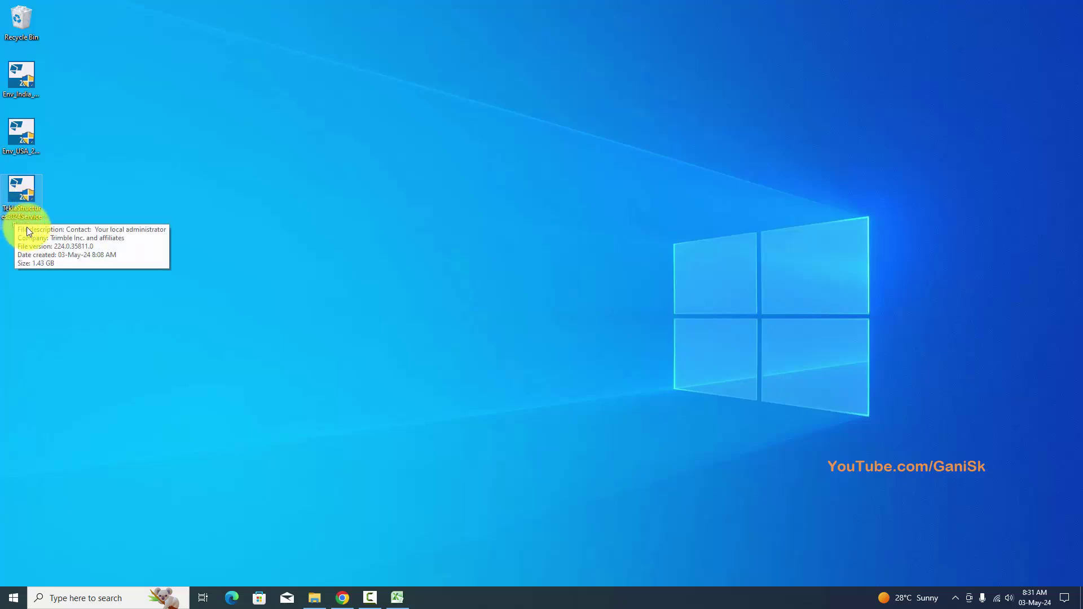
Launch the Tekla Structures 2024 installer from the desktop installer files.
left_click(30, 81)
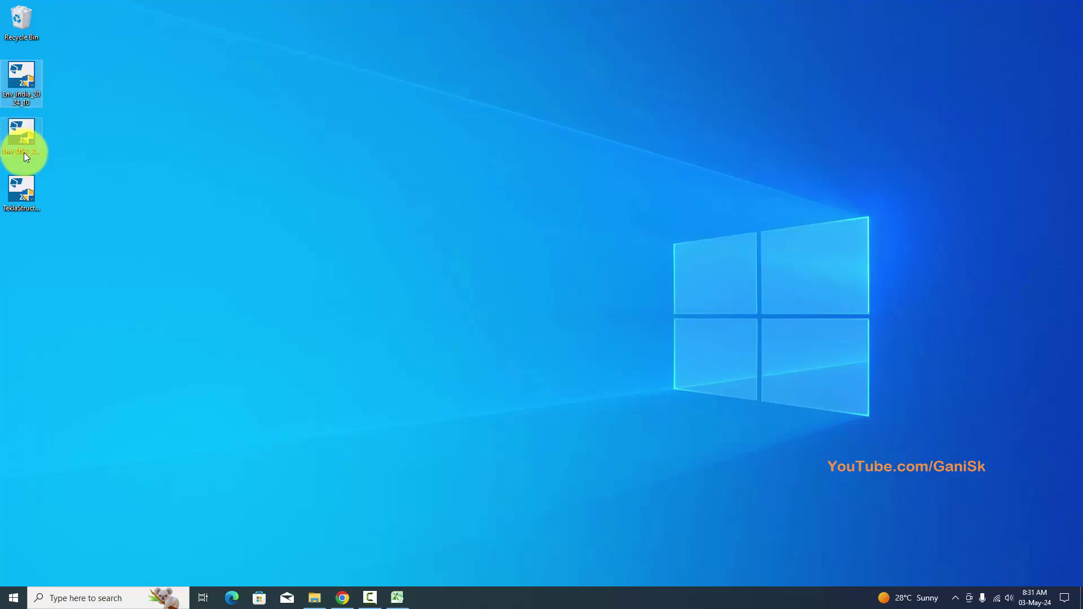
double_click(32, 151)
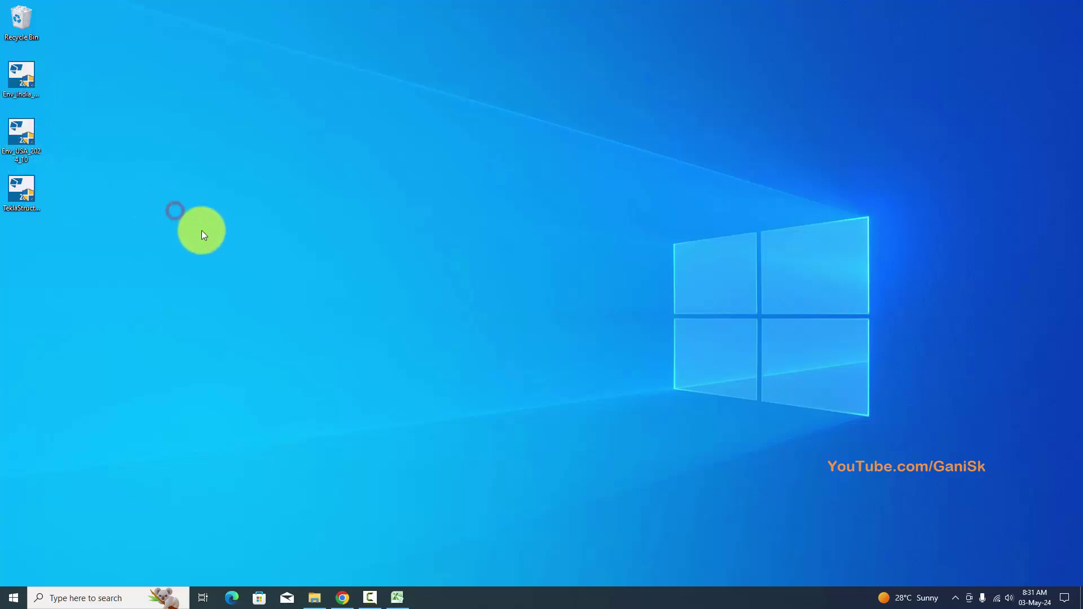
left_click(24, 213)
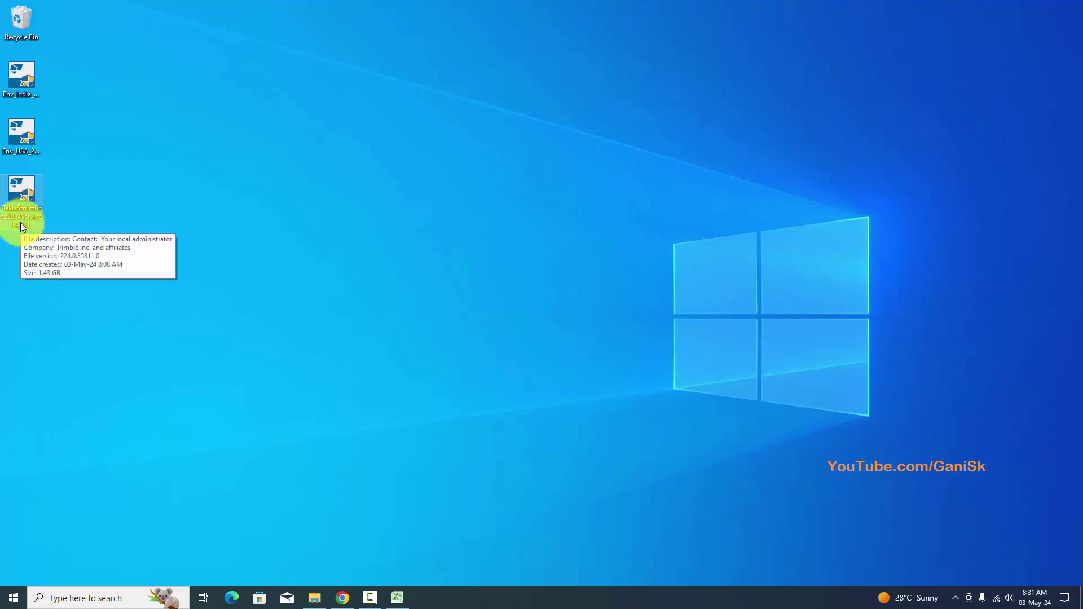
double_click(20, 217)
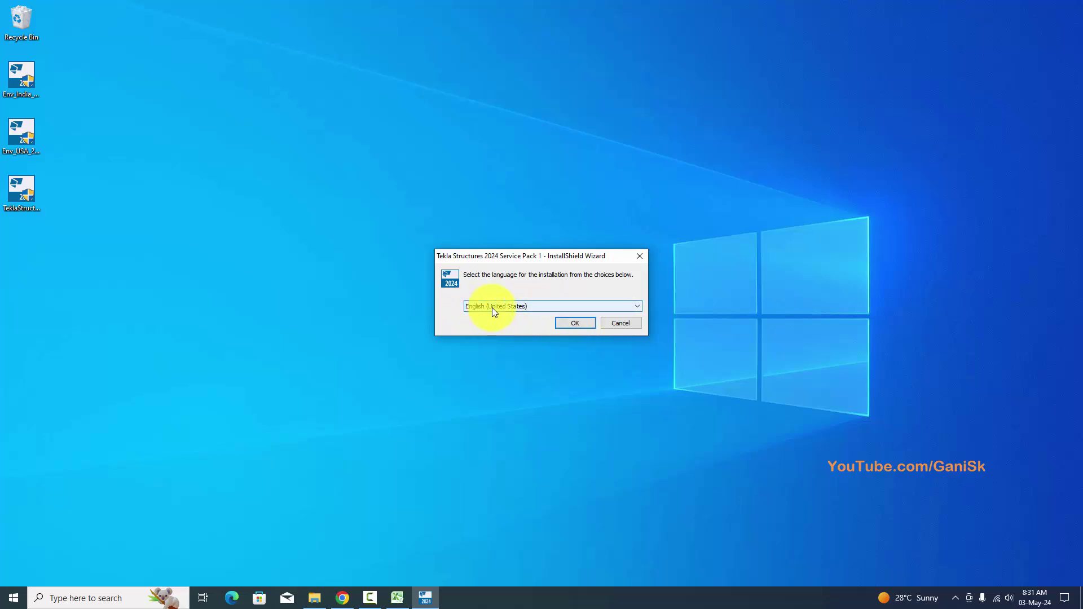
Choose English, install the Visual C++ prerequisites, and accept the license agreement.
left_click(567, 324)
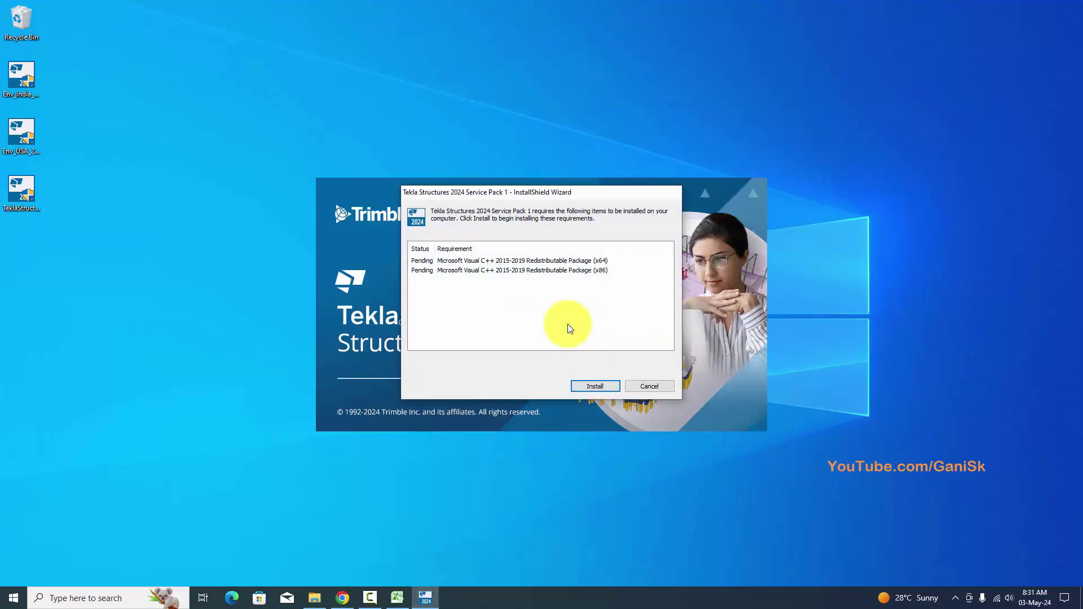
left_click(594, 386)
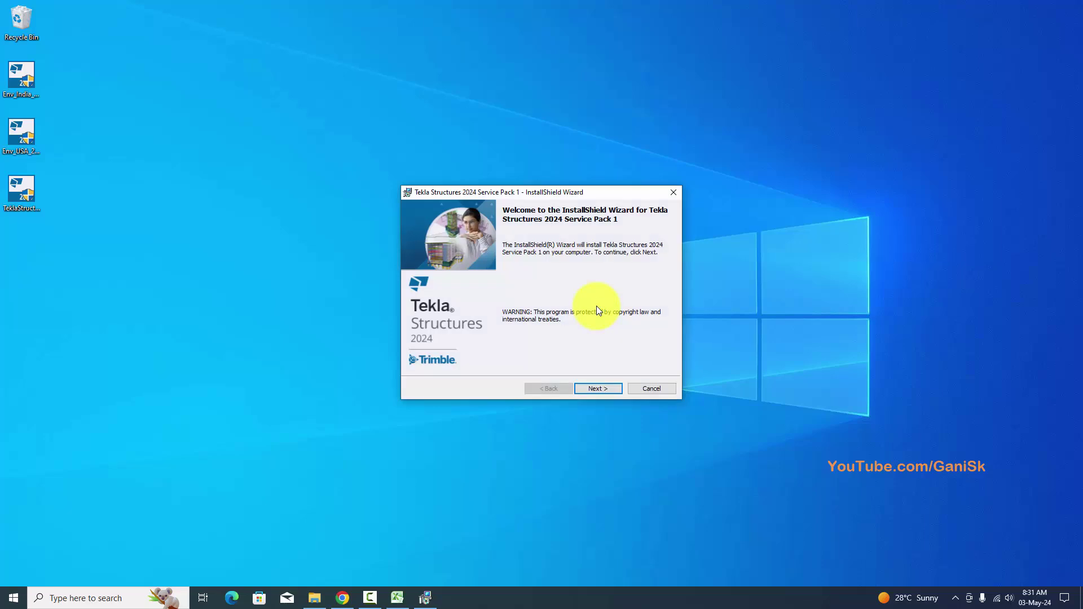
left_click(598, 389)
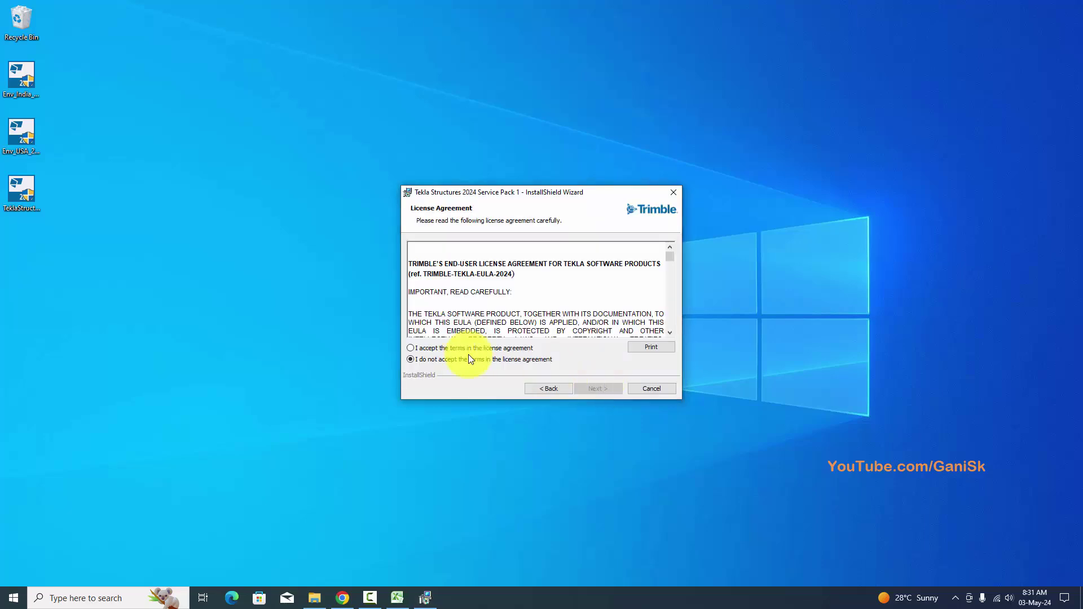
left_click(410, 348)
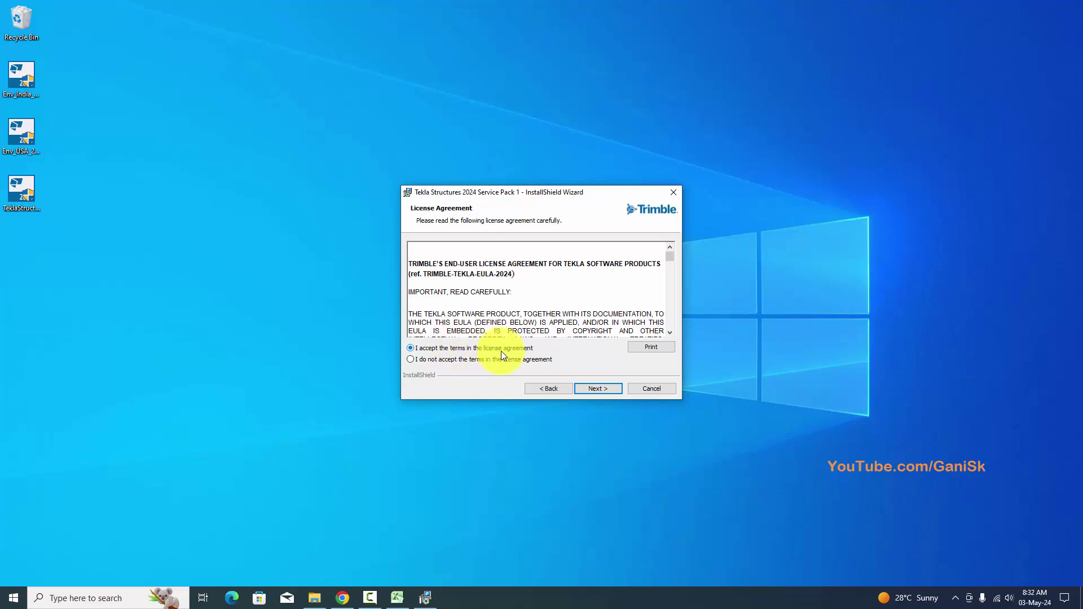
left_click(599, 389)
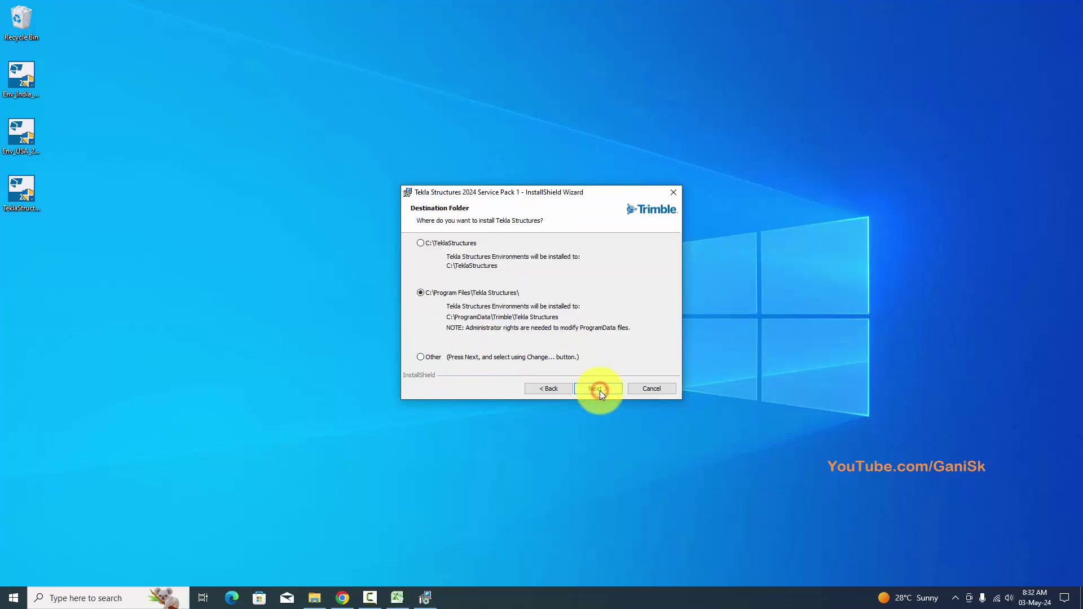
Keep the default program and model folders, include the default environment, and complete installation.
left_click(597, 388)
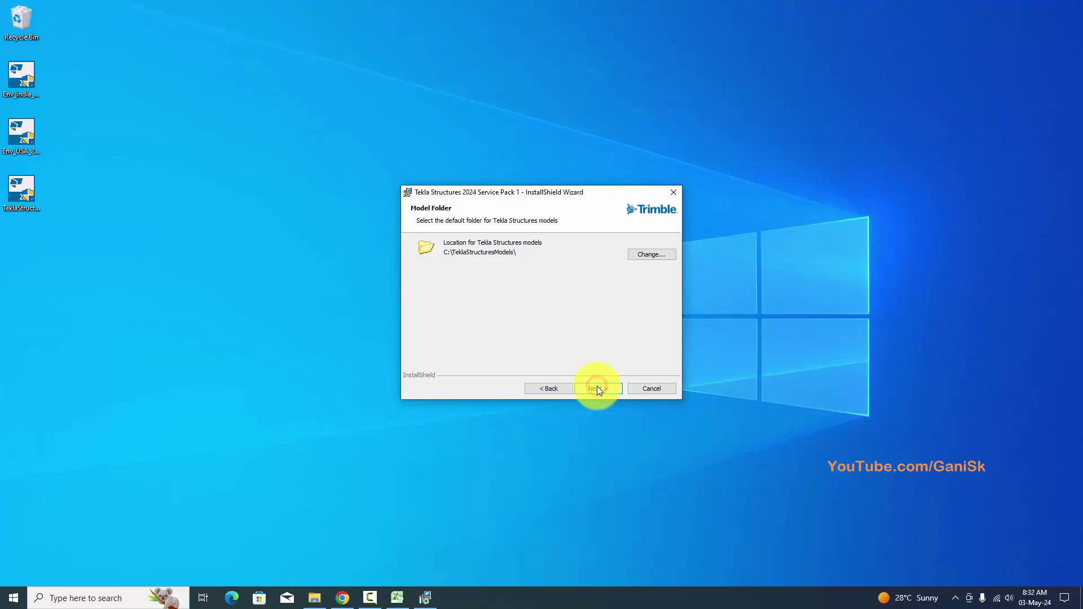
left_click(597, 388)
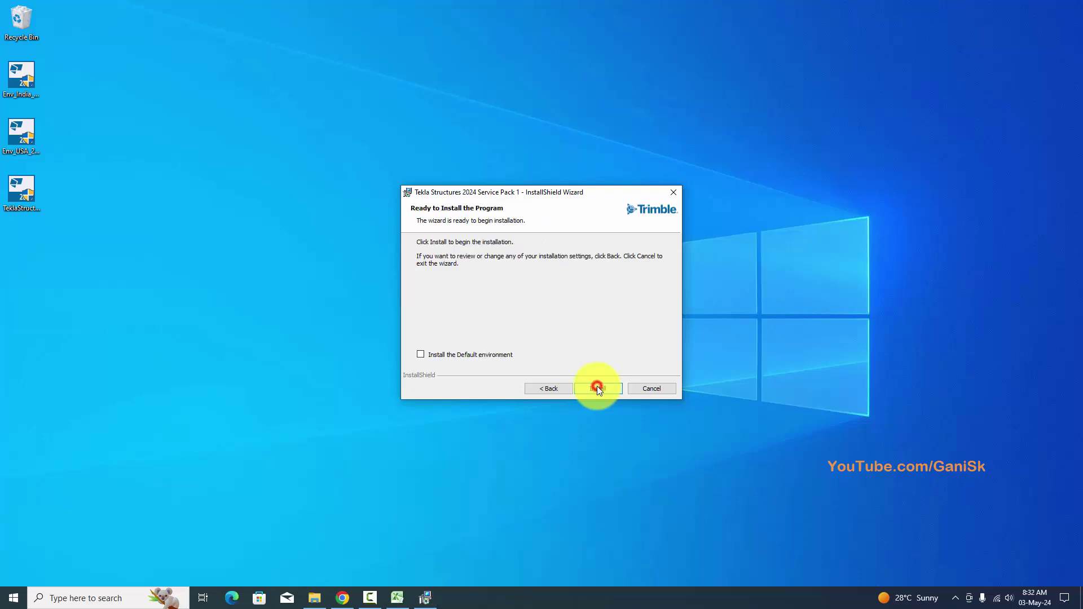
left_click(424, 356)
left_click(610, 388)
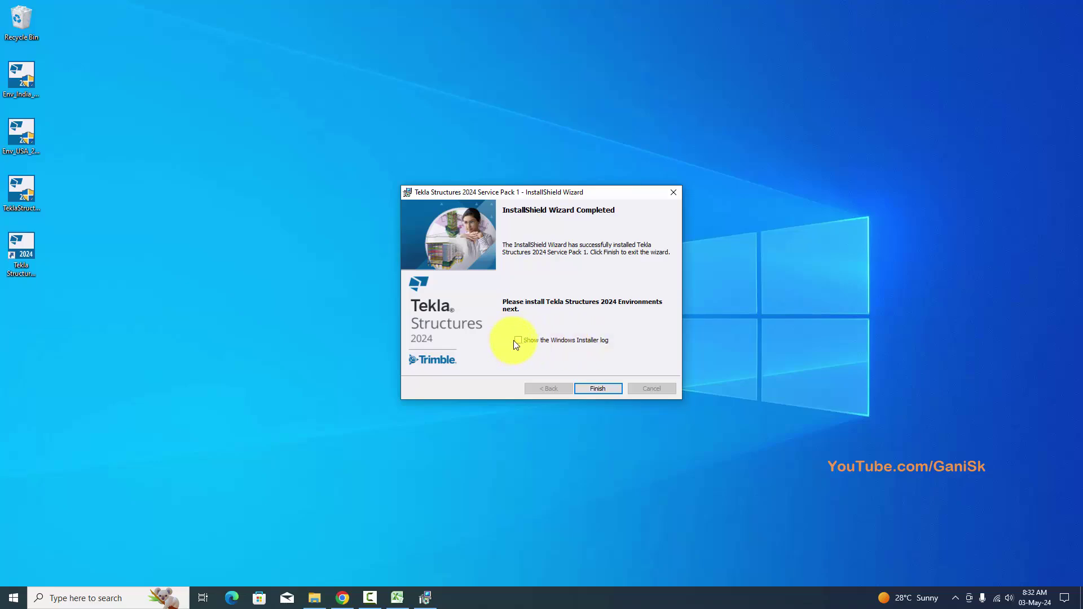
left_click(602, 388)
scroll(220, 271, "down", 8)
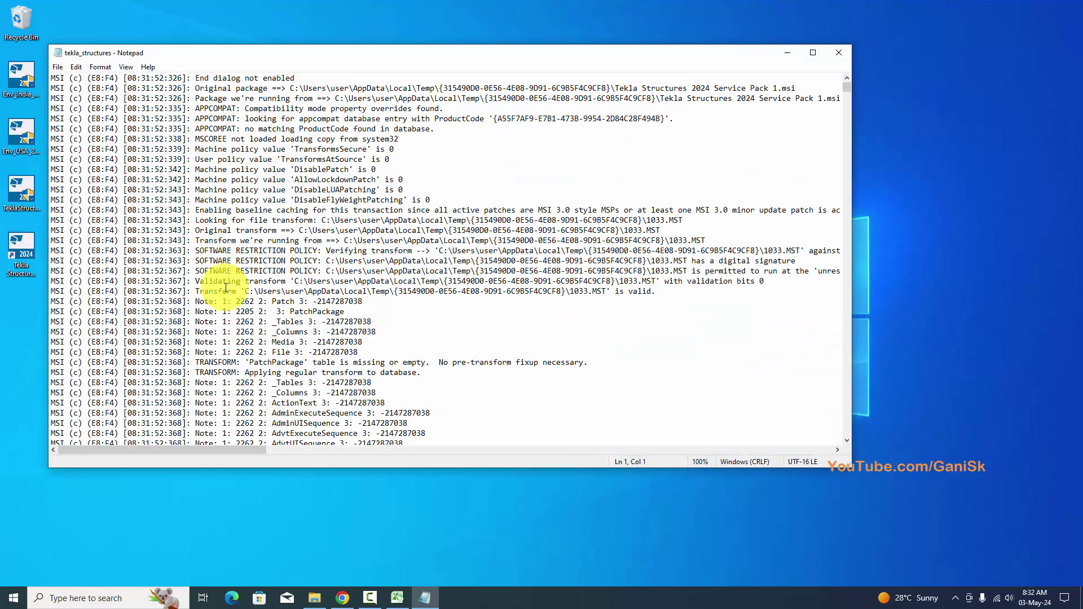
Close the Notepad installer log and select the Env_India installer on the desktop.
scroll(225, 288, "up", 6)
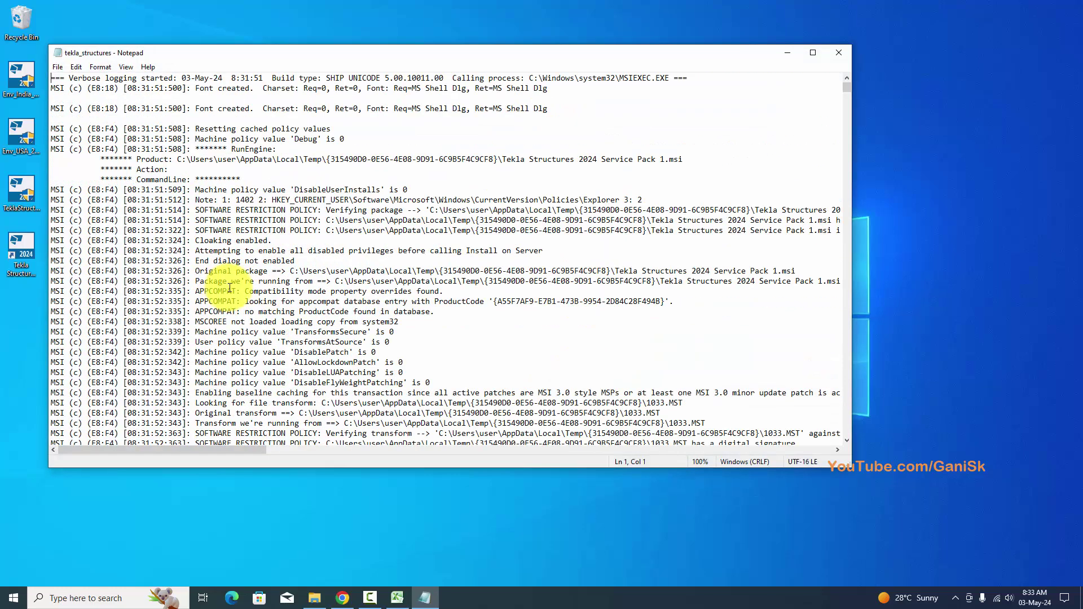
left_click(832, 53)
left_click(28, 262)
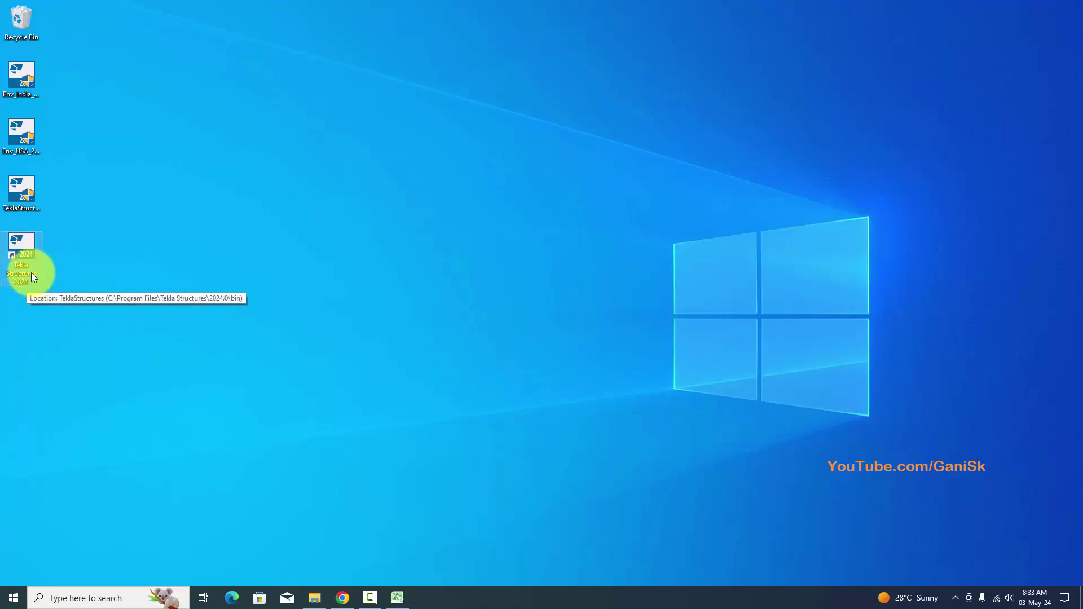
left_click(72, 261)
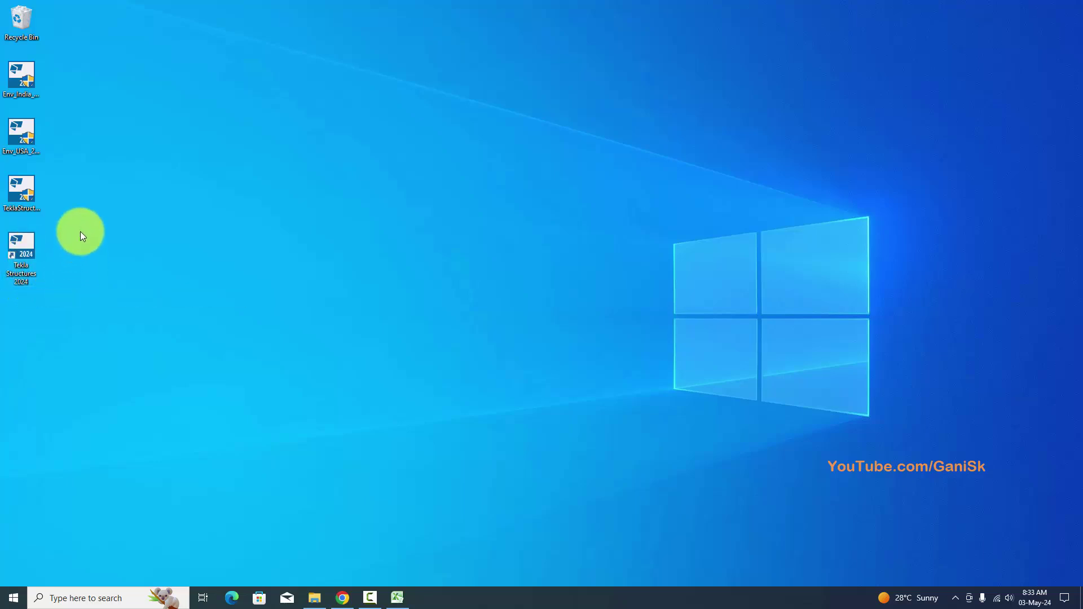
left_click(26, 86)
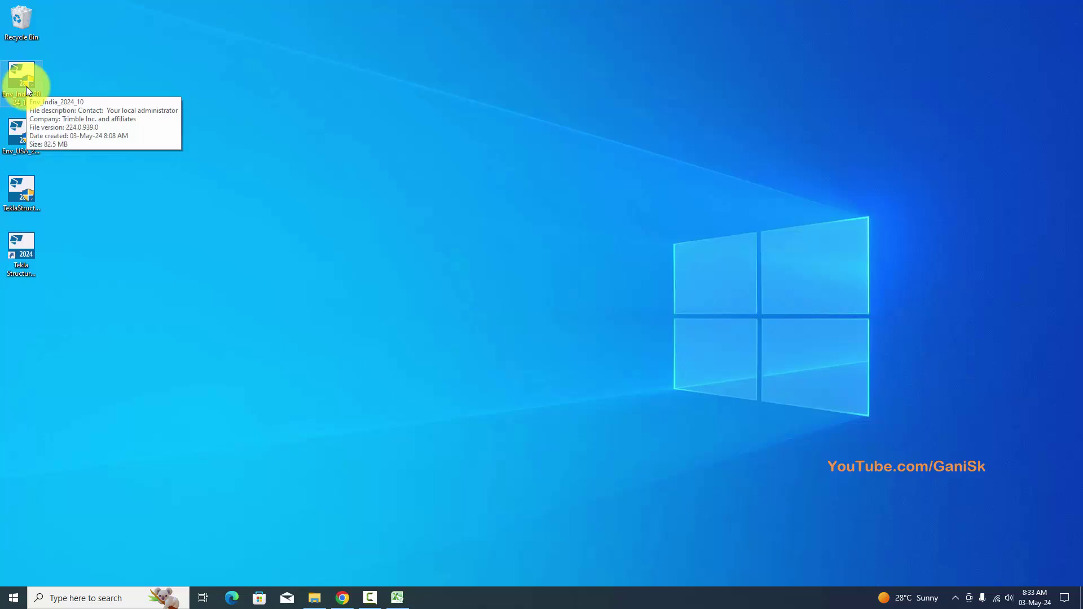
Install India Env_10 in English to the default folder, with the installer log shown afterwards.
double_click(26, 86)
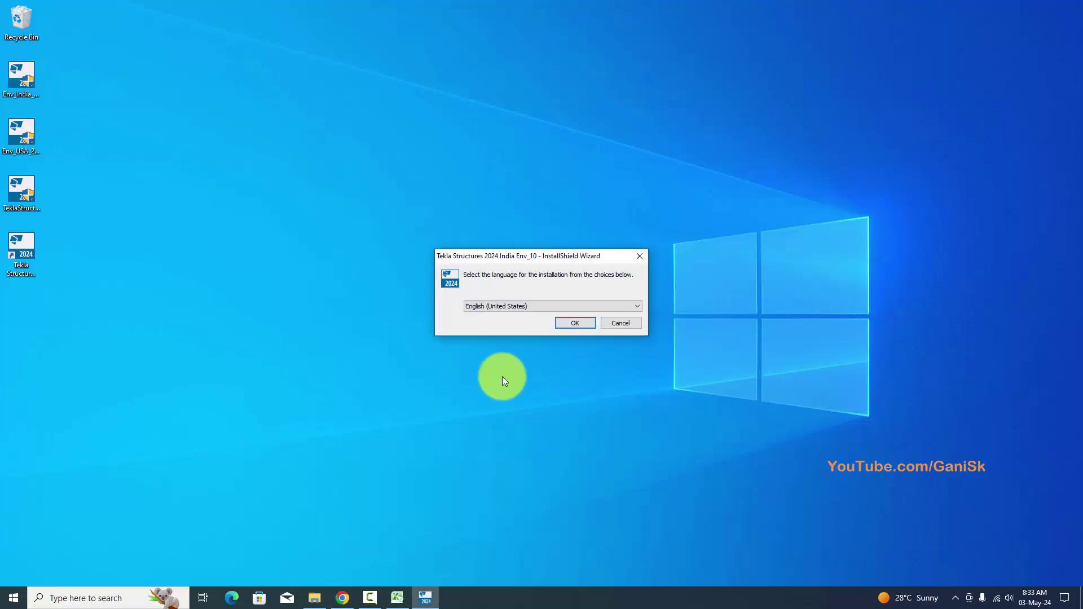
left_click(564, 326)
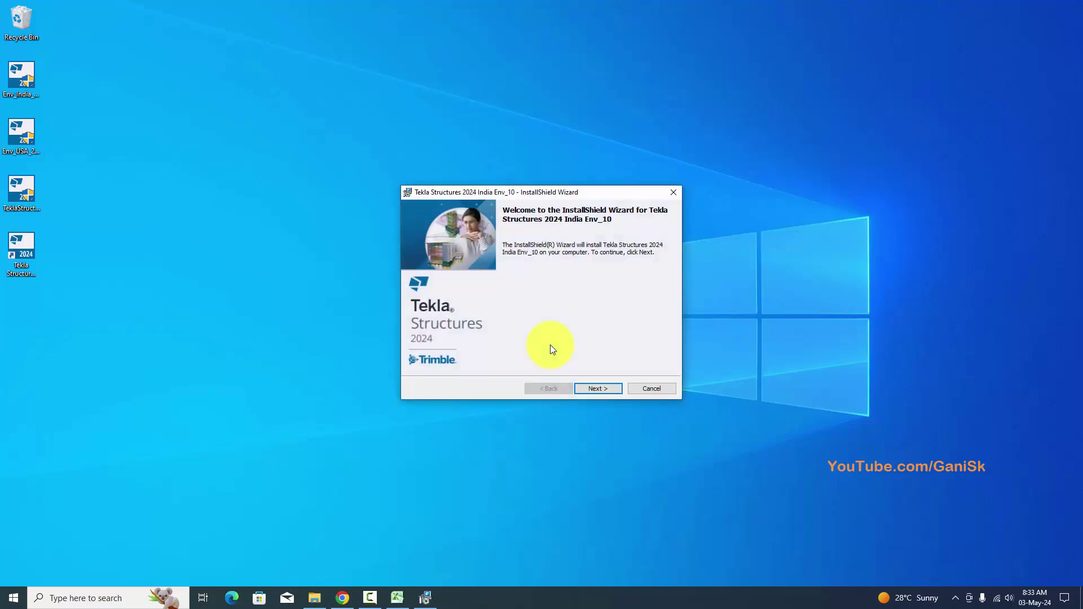
left_click(591, 388)
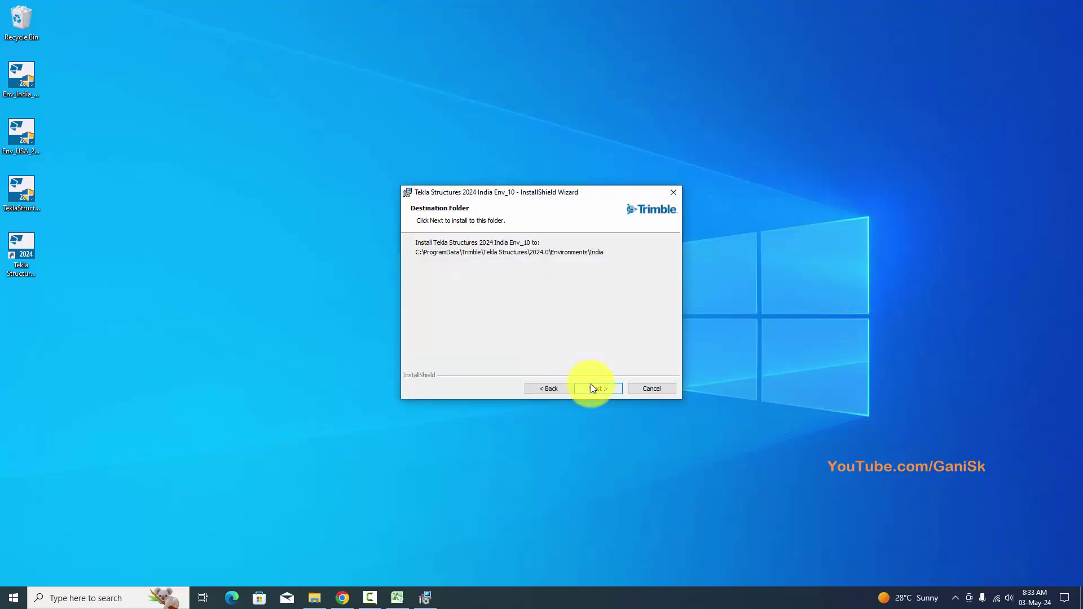
left_click(591, 388)
left_click(593, 388)
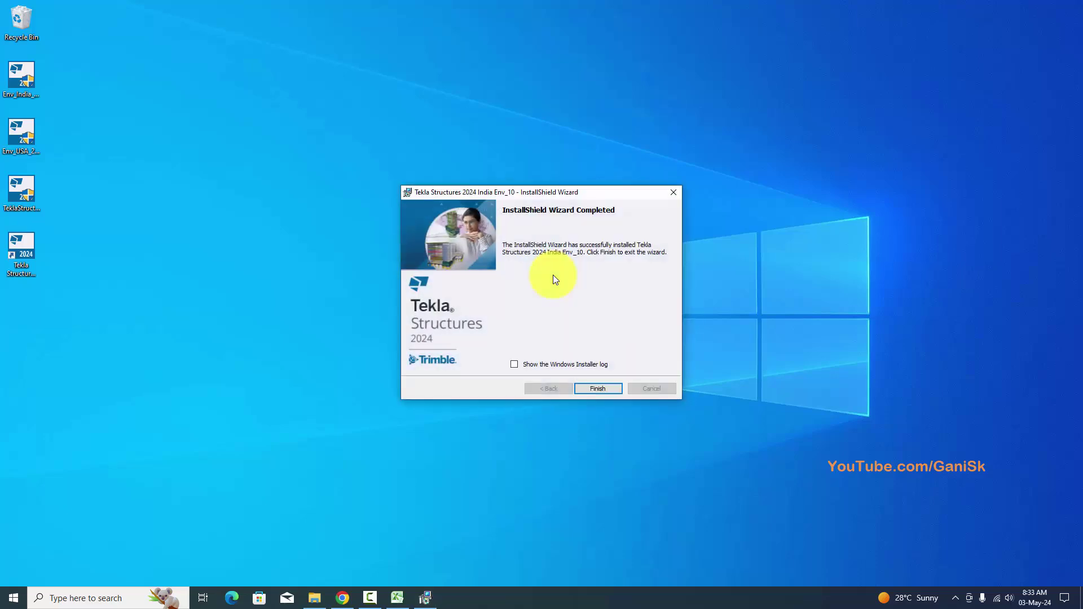
left_click(514, 365)
Finish the India install, close its log, and select the Env_USA_2024_10 installer.
left_click(607, 389)
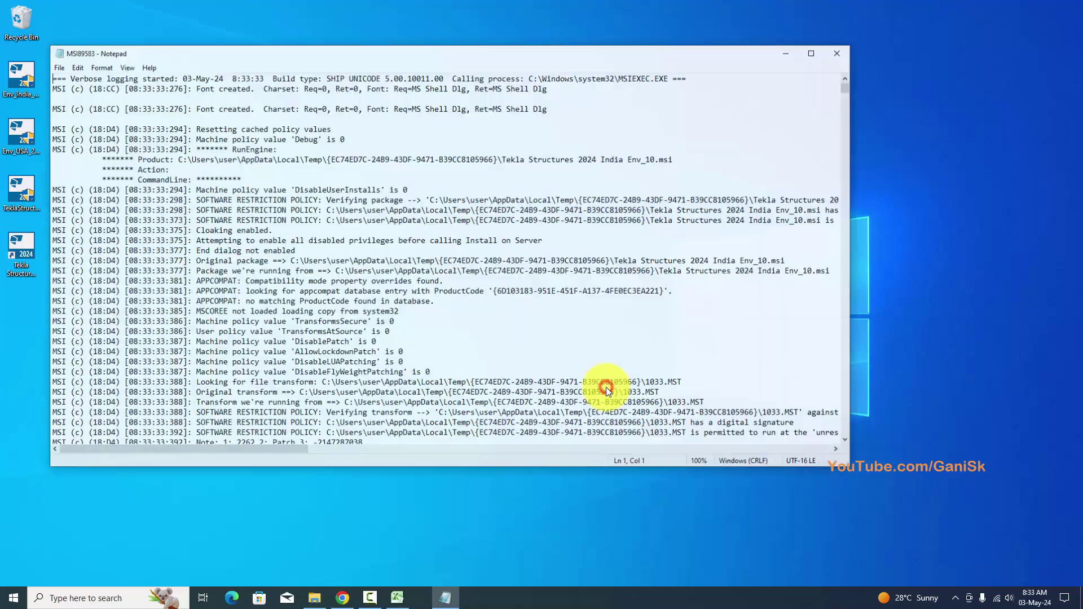
scroll(237, 178, "down", 15)
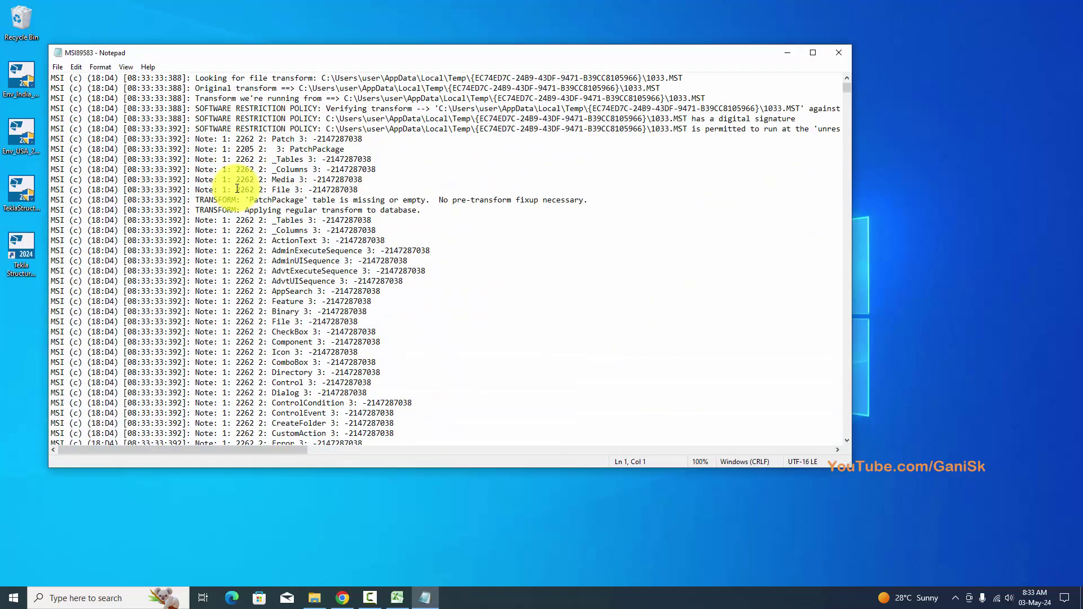
scroll(256, 229, "up", 13)
scroll(256, 229, "up", 4)
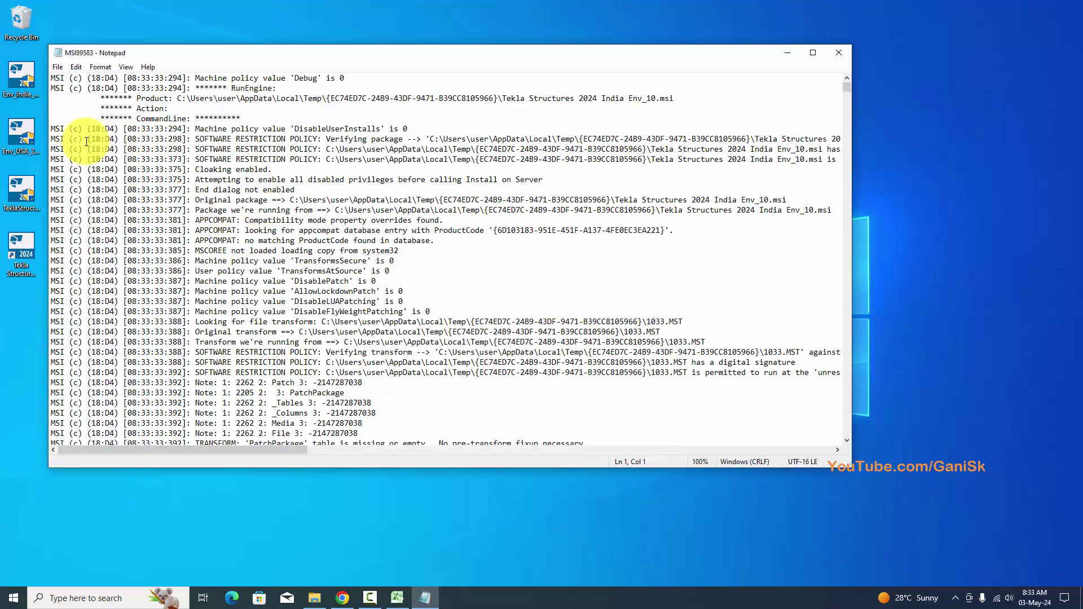
left_click(837, 53)
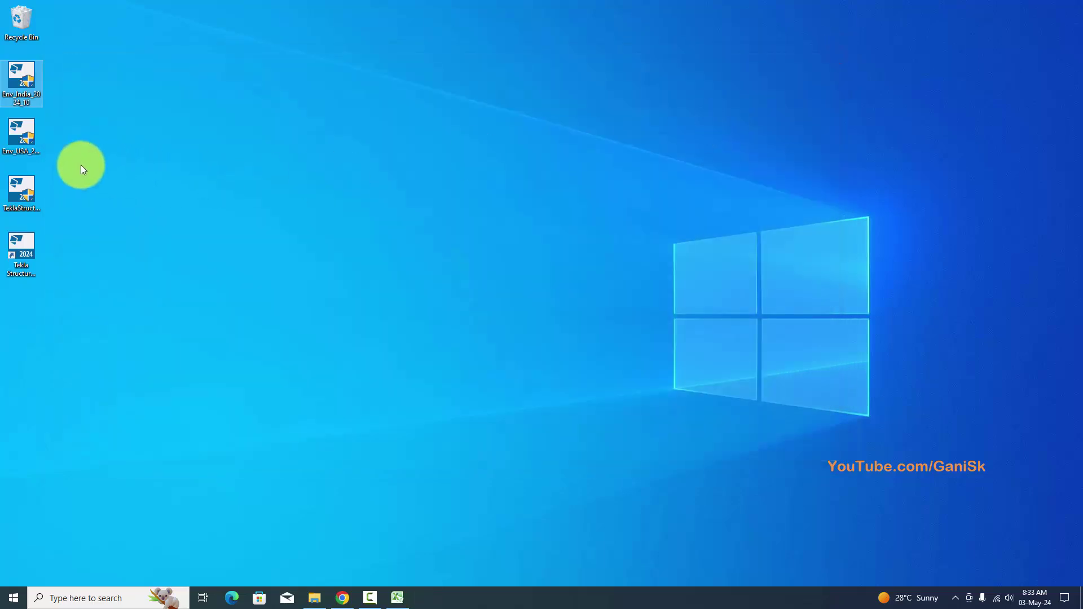
left_click(19, 144)
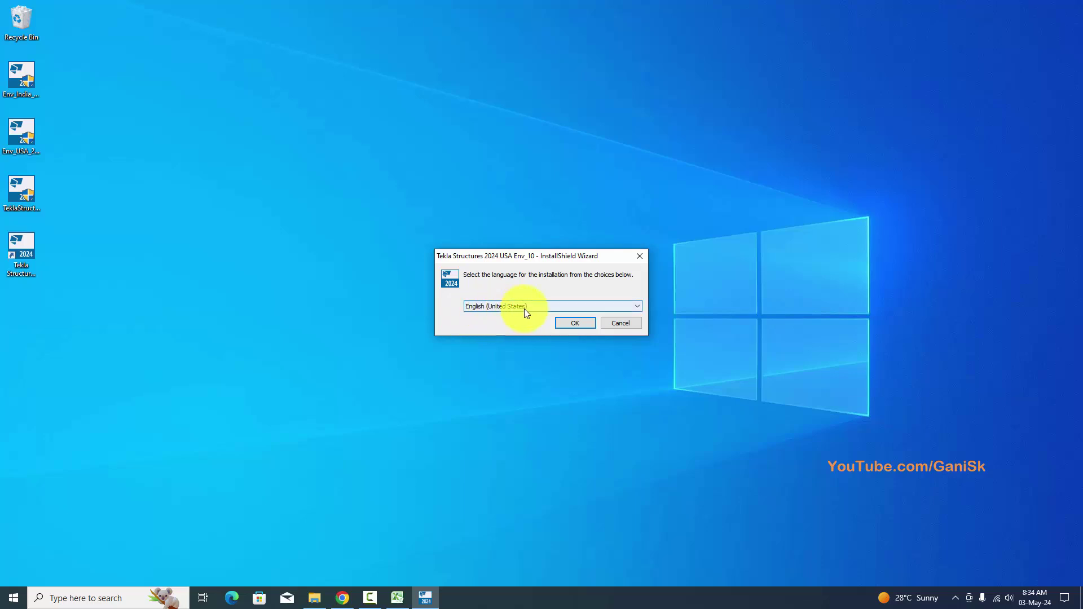
Install USA Env_10 in English (United States) with Imperial and Metric features, then finish.
left_click(581, 327)
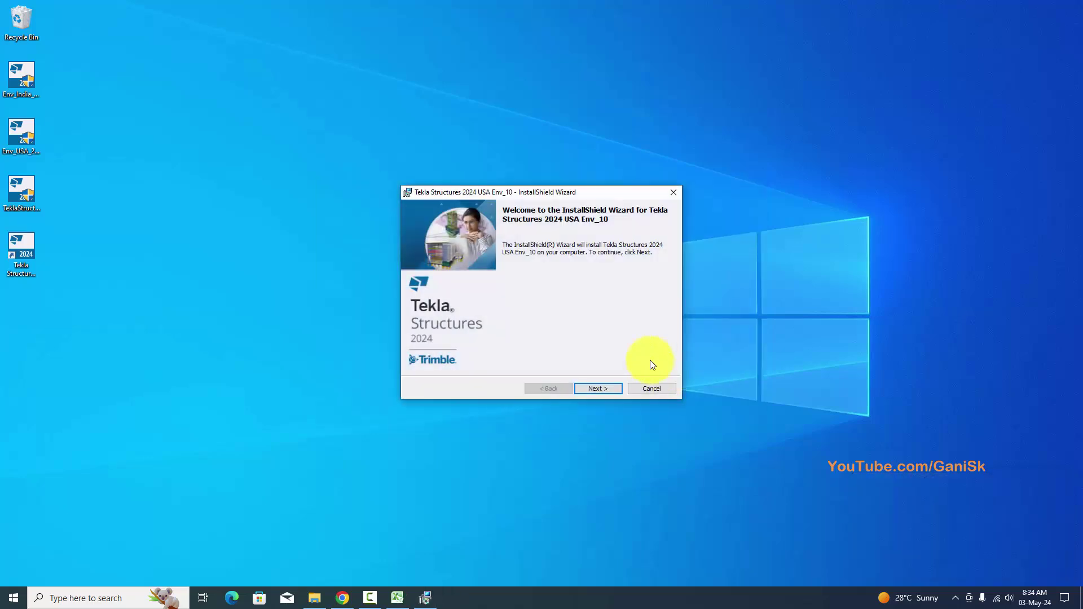
left_click(610, 387)
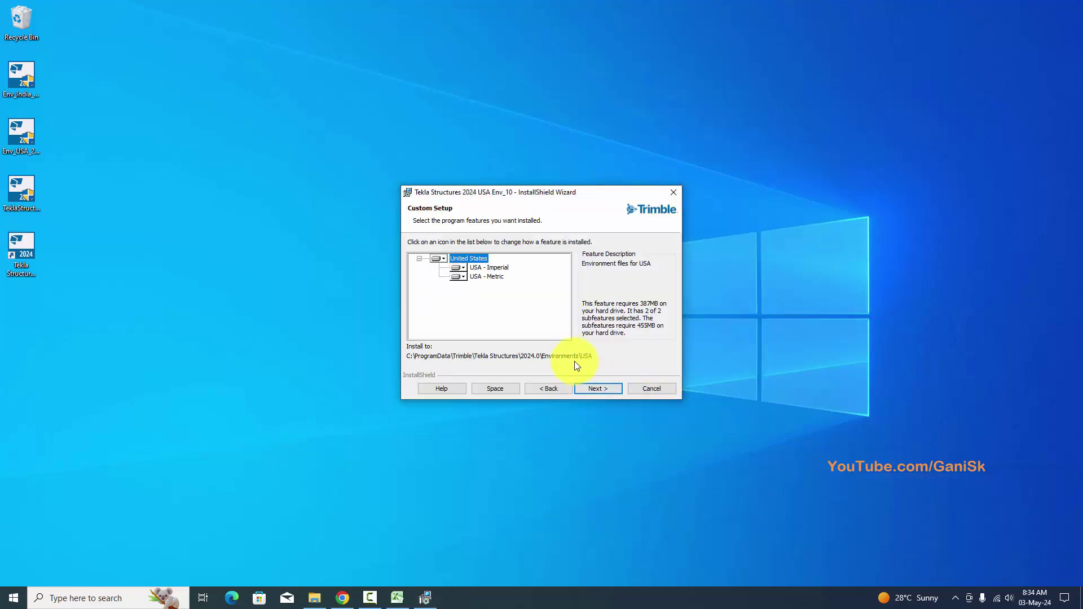
left_click(607, 388)
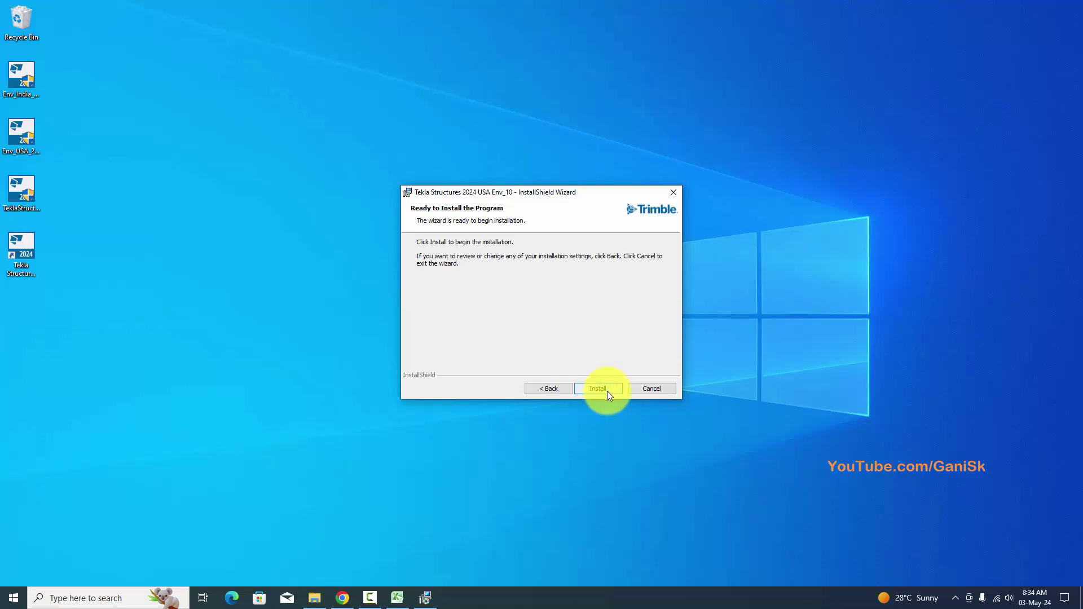
left_click(606, 390)
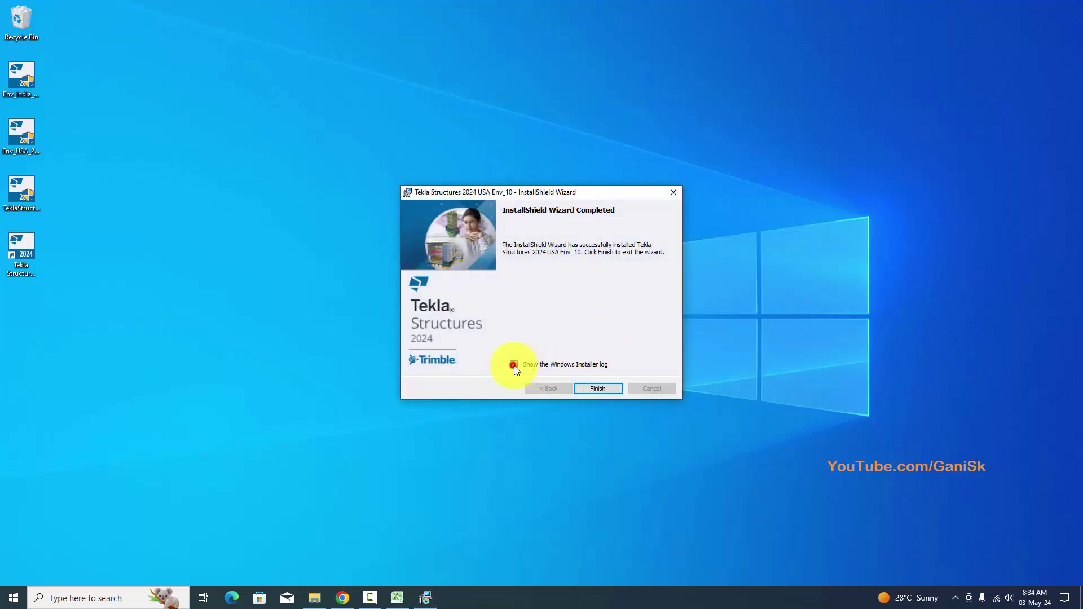
left_click(604, 388)
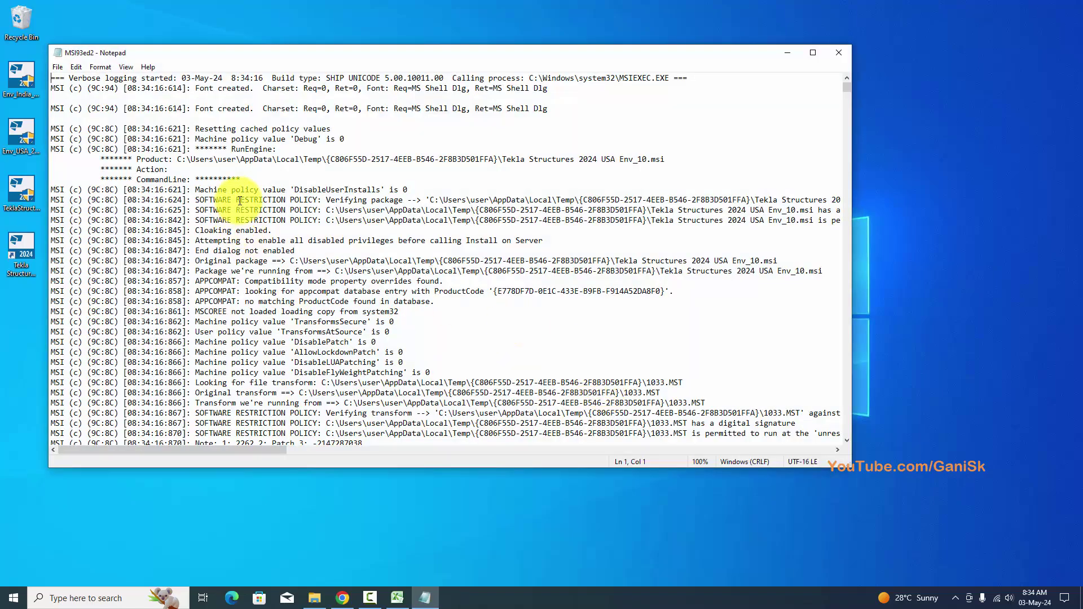
Review the USA install log, close Notepad, and select the desktop shortcuts.
scroll(240, 200, "down", 7)
scroll(247, 202, "up", 7)
scroll(246, 202, "down", 12)
scroll(247, 205, "up", 10)
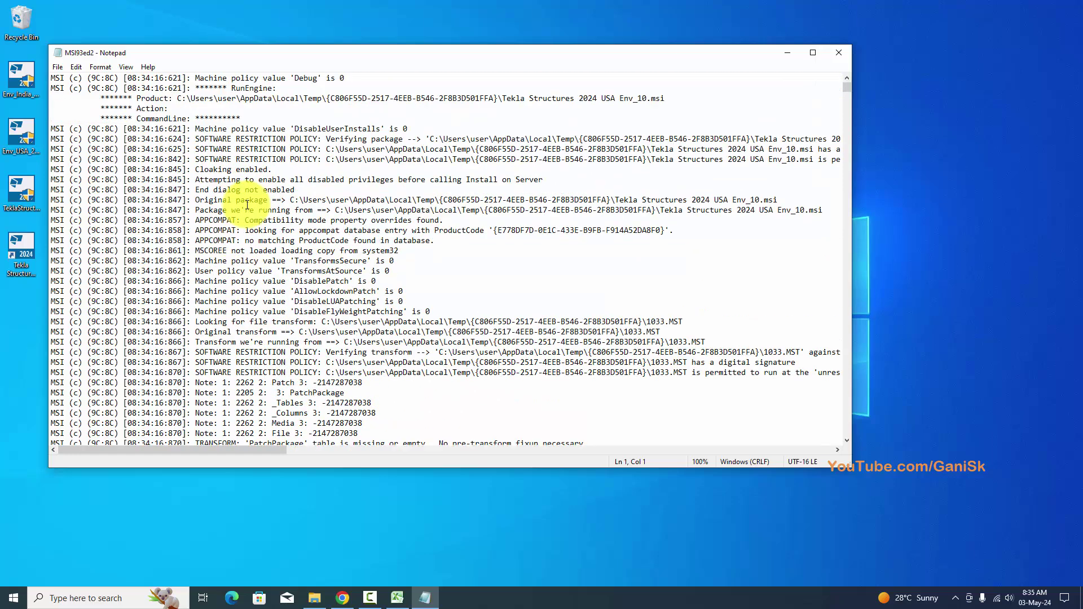
scroll(247, 204, "up", 2)
left_click(836, 54)
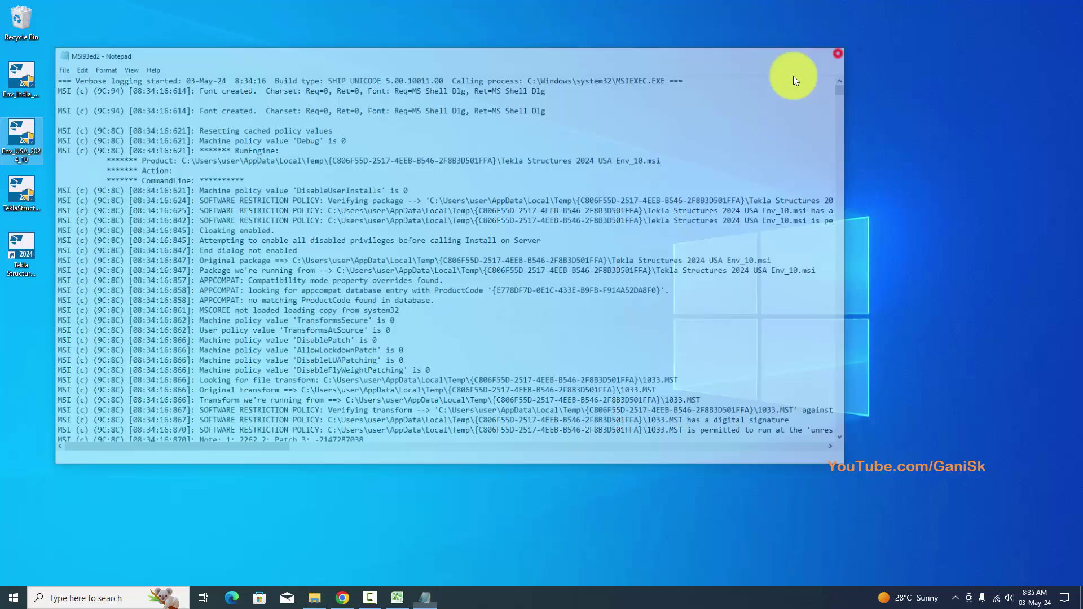
left_click(94, 252)
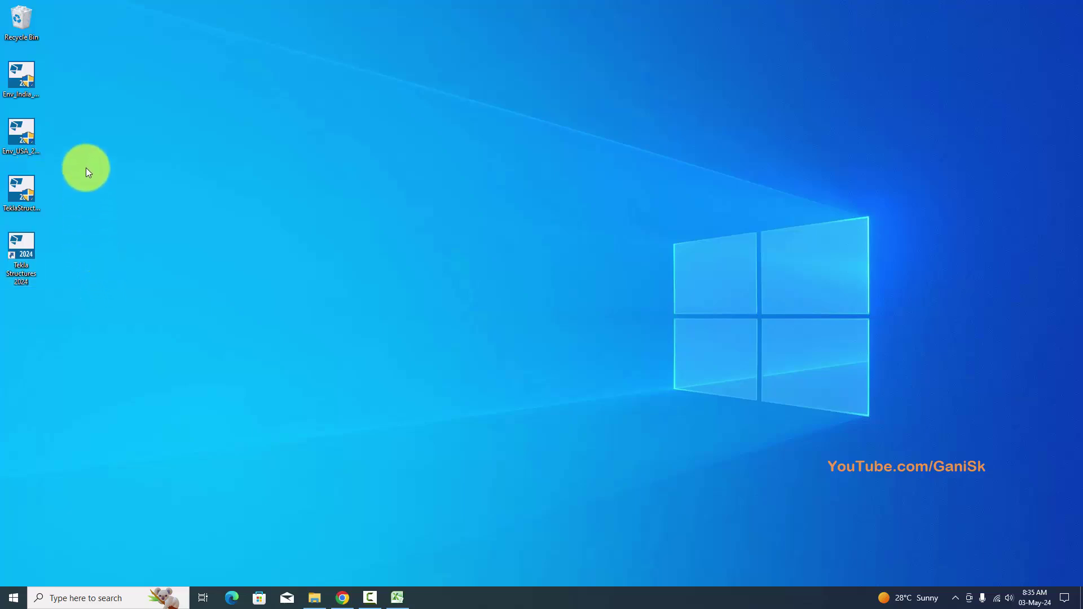
left_click_drag(53, 155, 23, 103)
Deselect the environment shortcuts and launch Tekla Structures 2024 from its desktop shortcut.
left_click(121, 271)
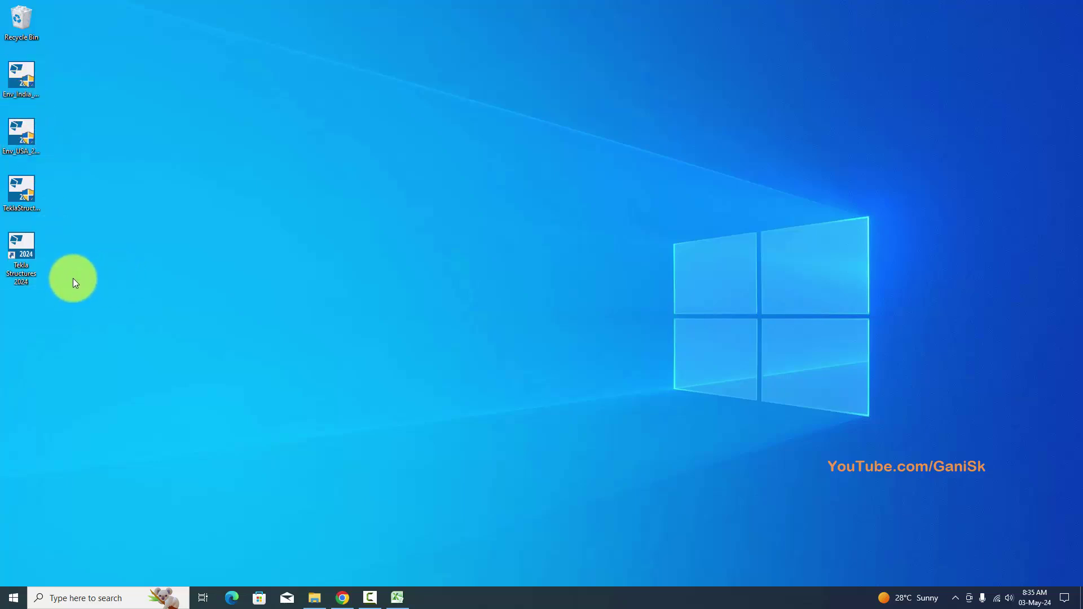
double_click(26, 268)
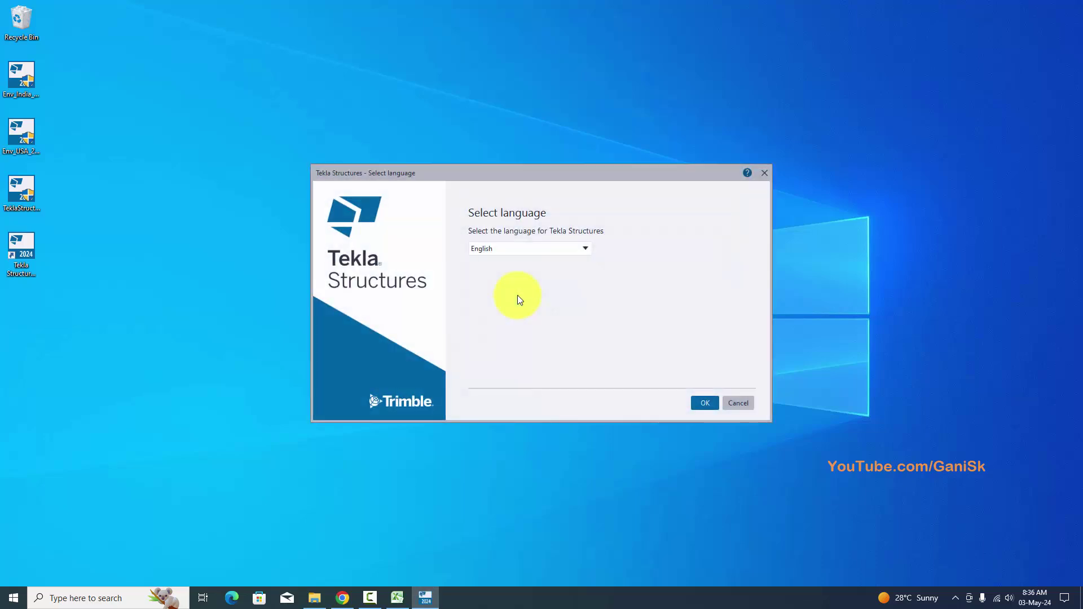
Pick English from the program language list and confirm to continue startup.
left_click(509, 252)
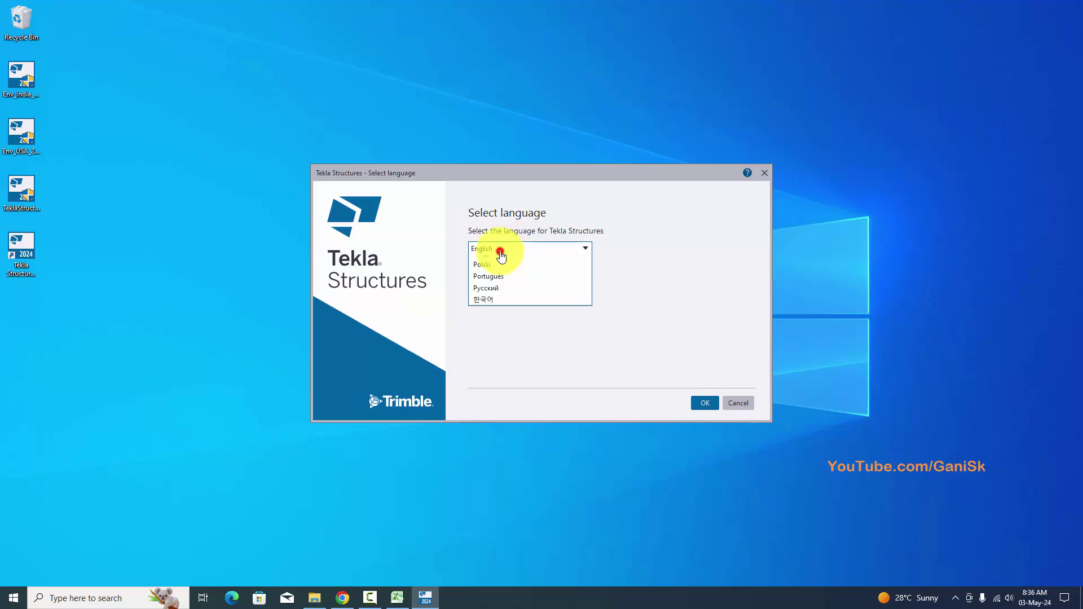
left_click(503, 259)
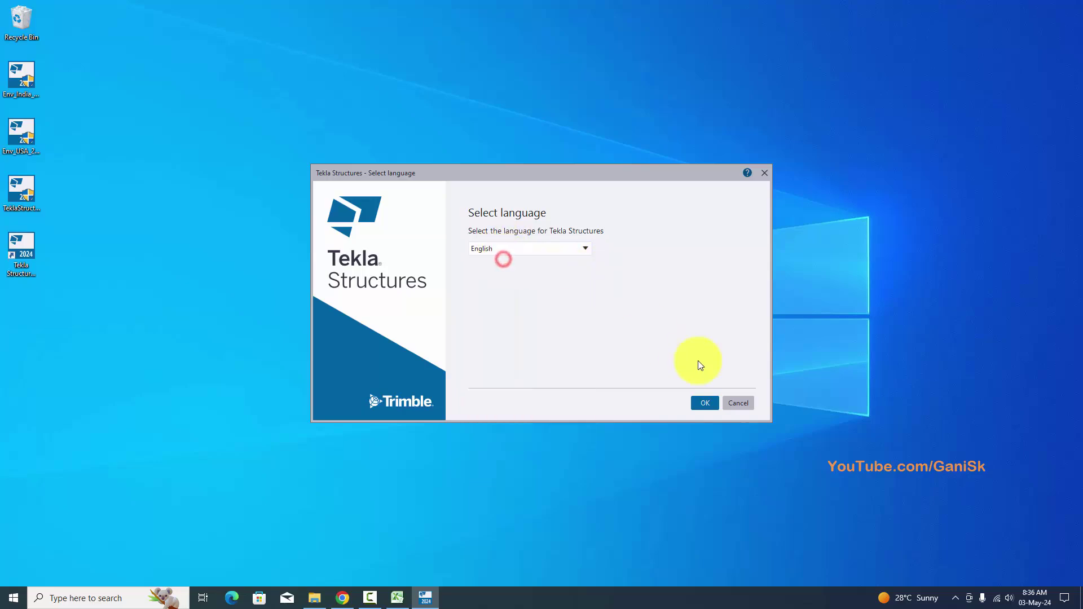
left_click(705, 403)
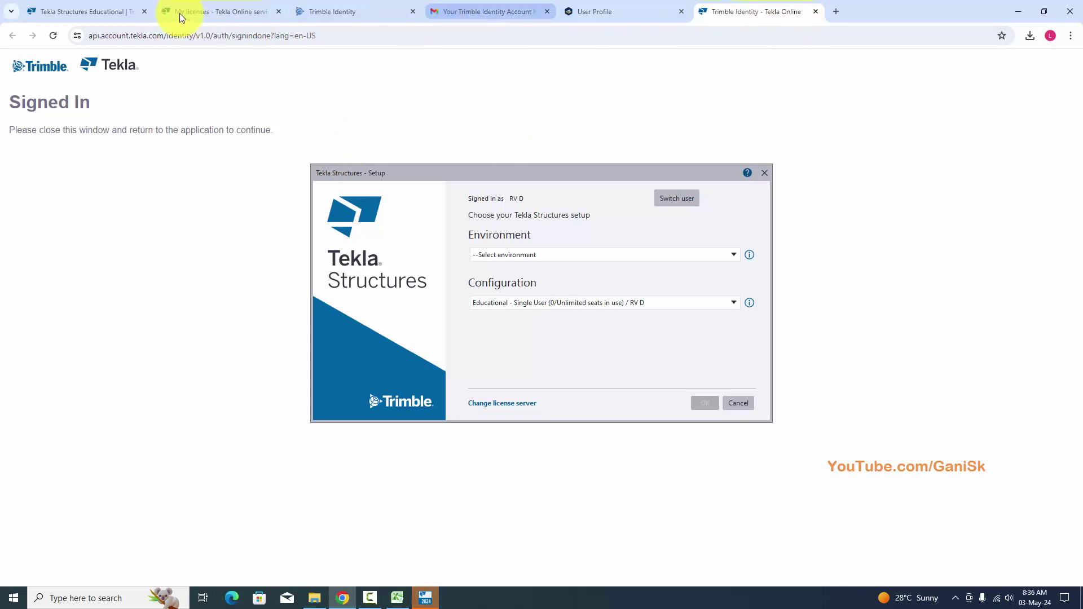
Check the Educational, My licenses and User Profile pages, then minimize Chrome.
left_click(85, 12)
left_click(202, 9)
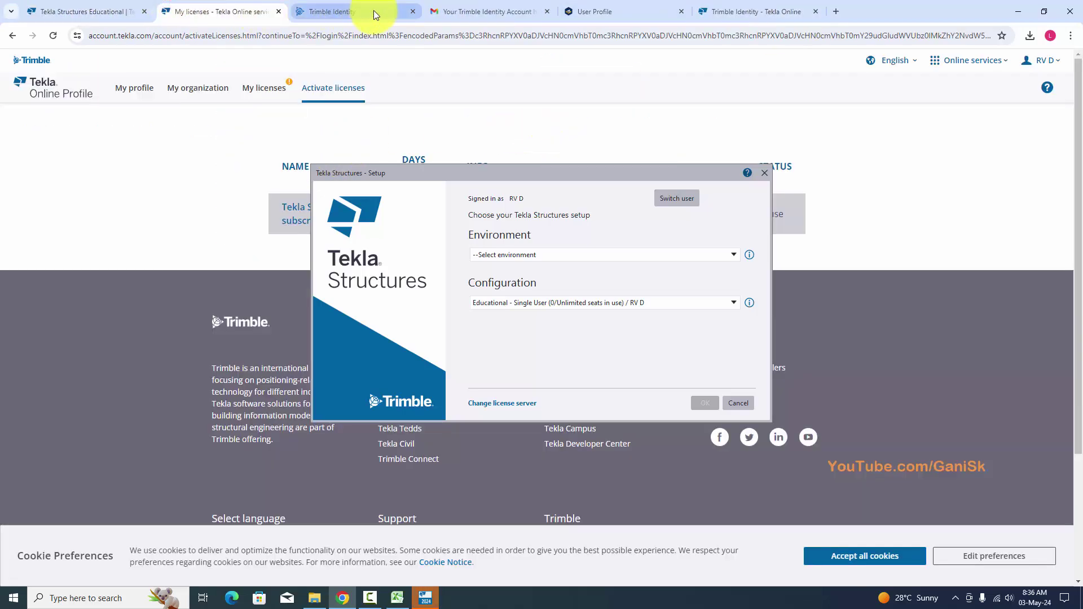
left_click(602, 10)
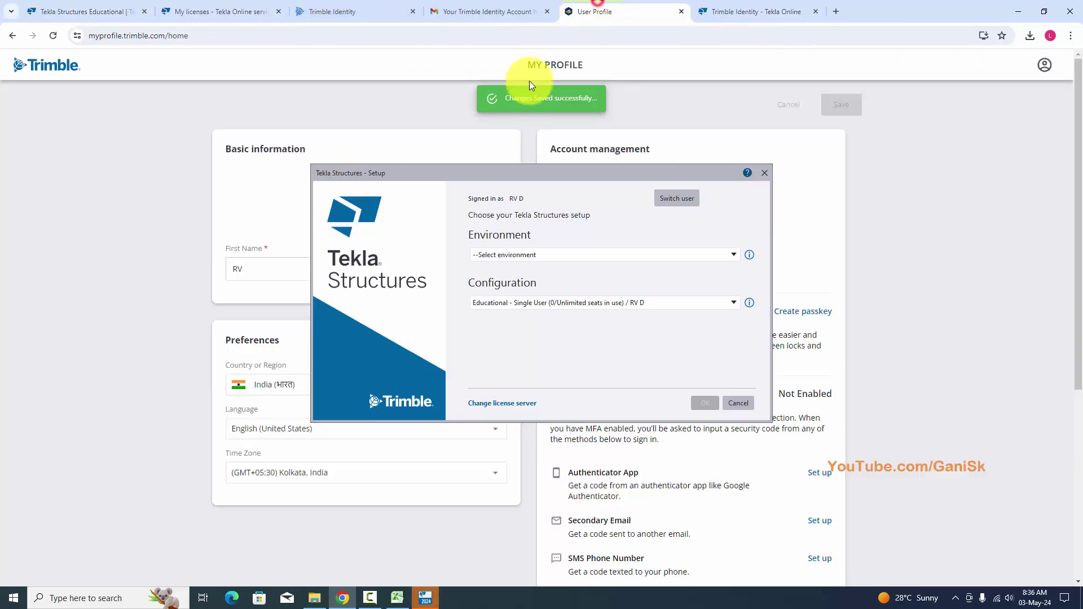
left_click(733, 10)
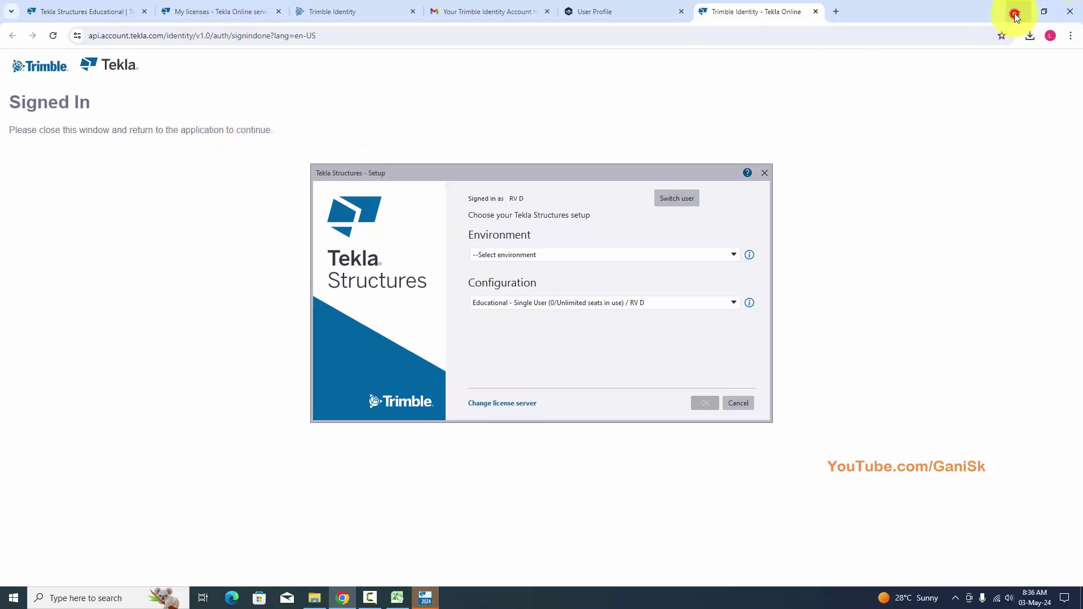
left_click(1018, 11)
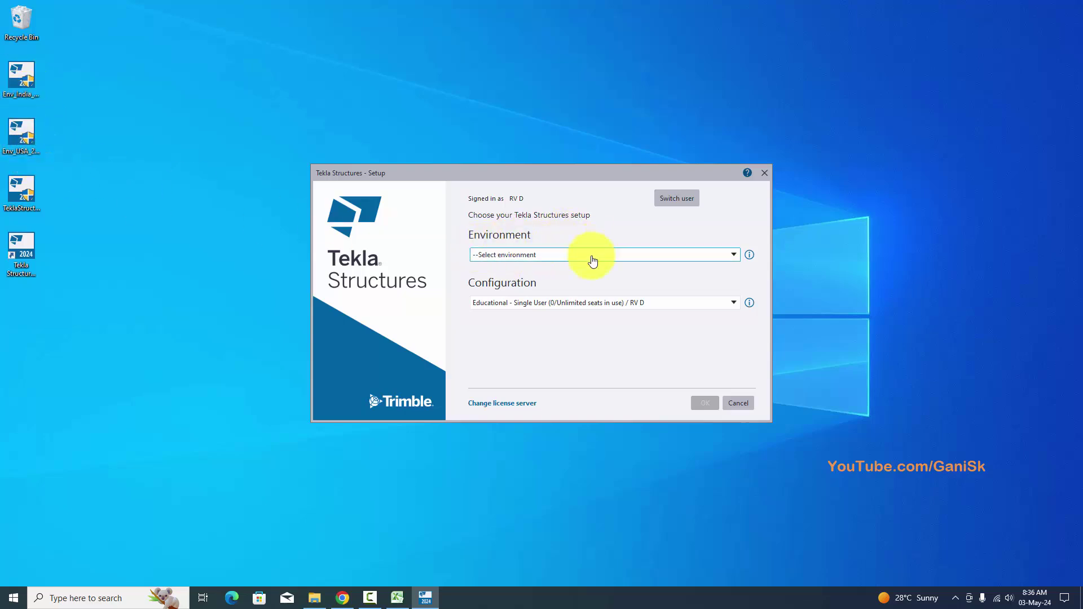
Set environment India, role Steel Detailer, configuration Educational, and confirm the Setup dialog.
left_click(544, 259)
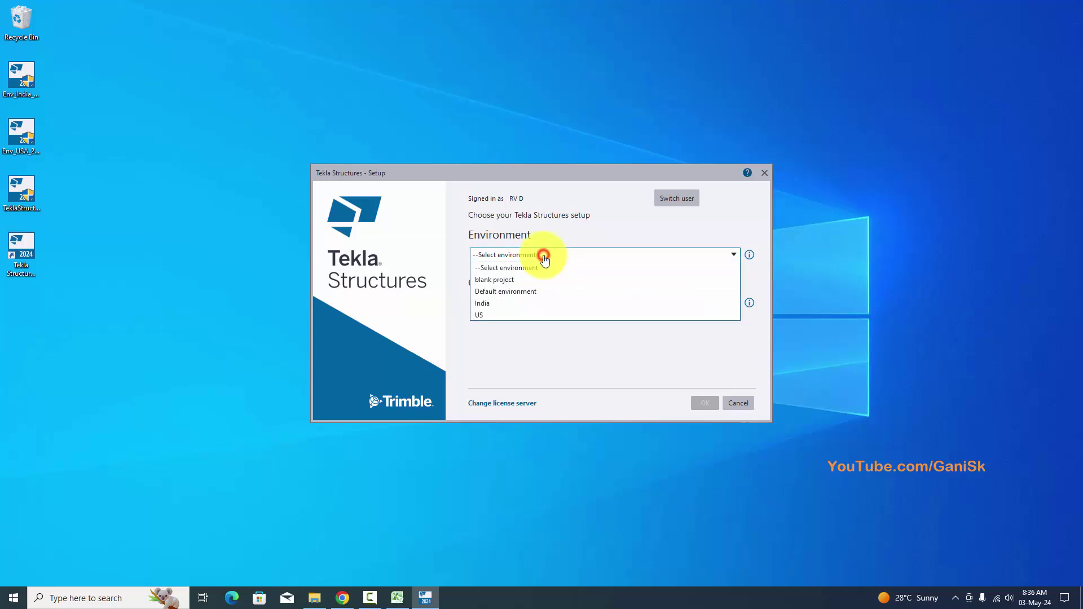
left_click(492, 304)
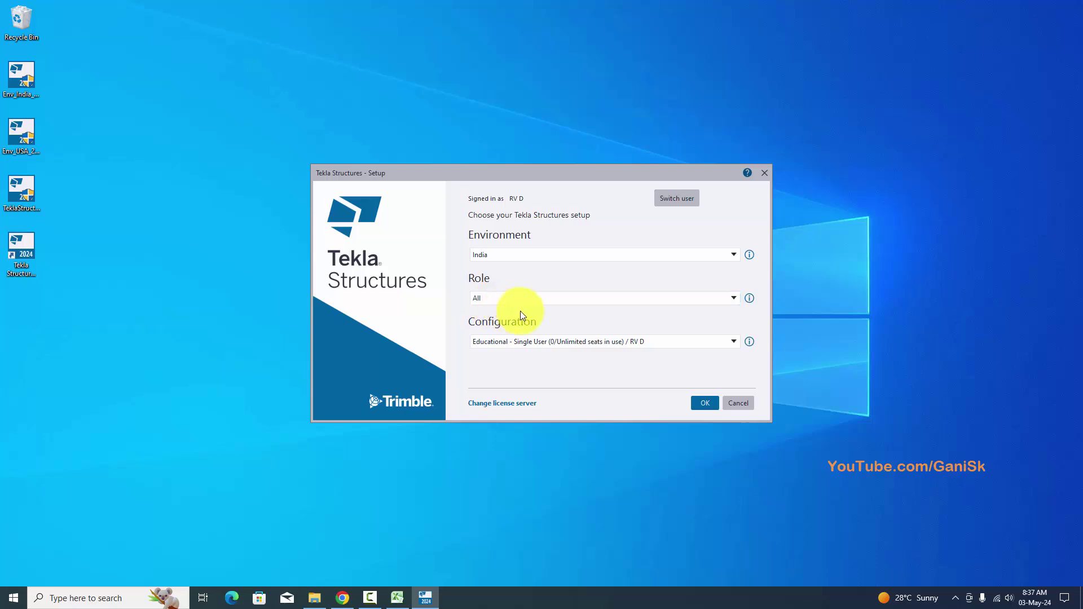
left_click(539, 299)
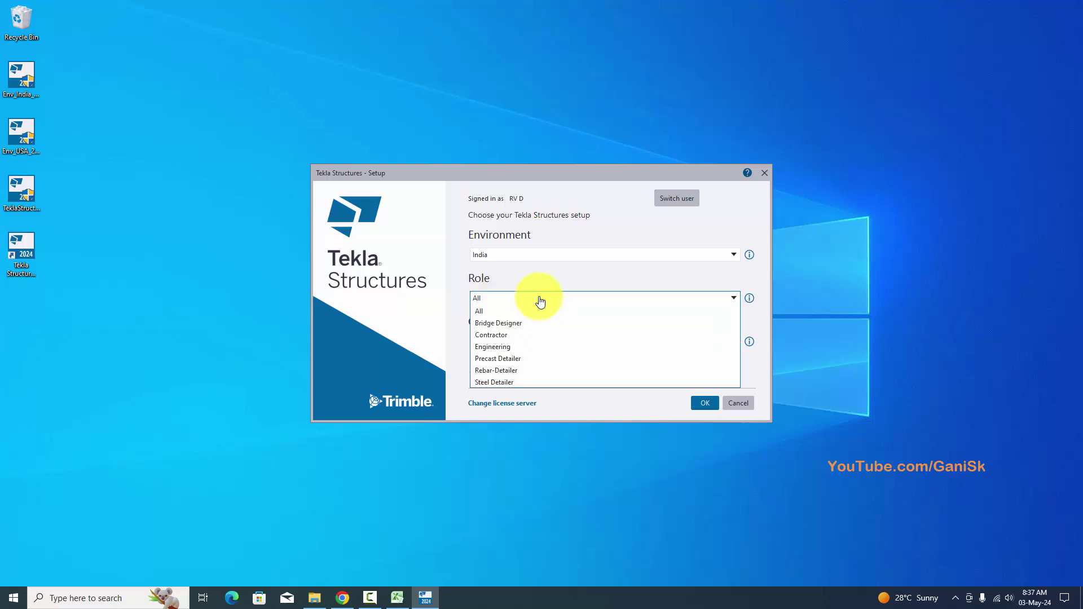
left_click(519, 383)
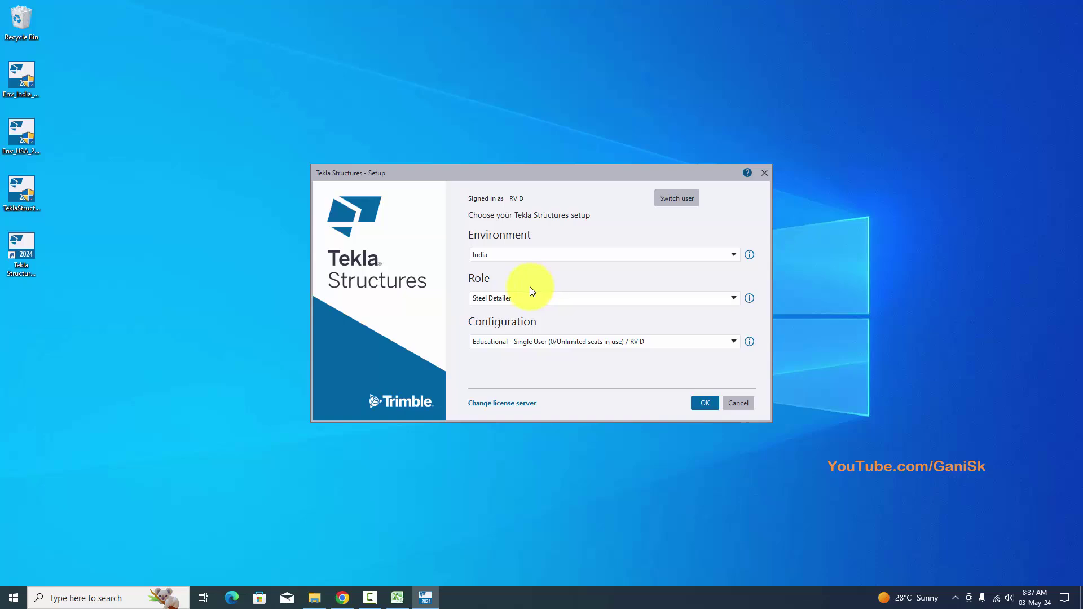
left_click(501, 304)
left_click(506, 383)
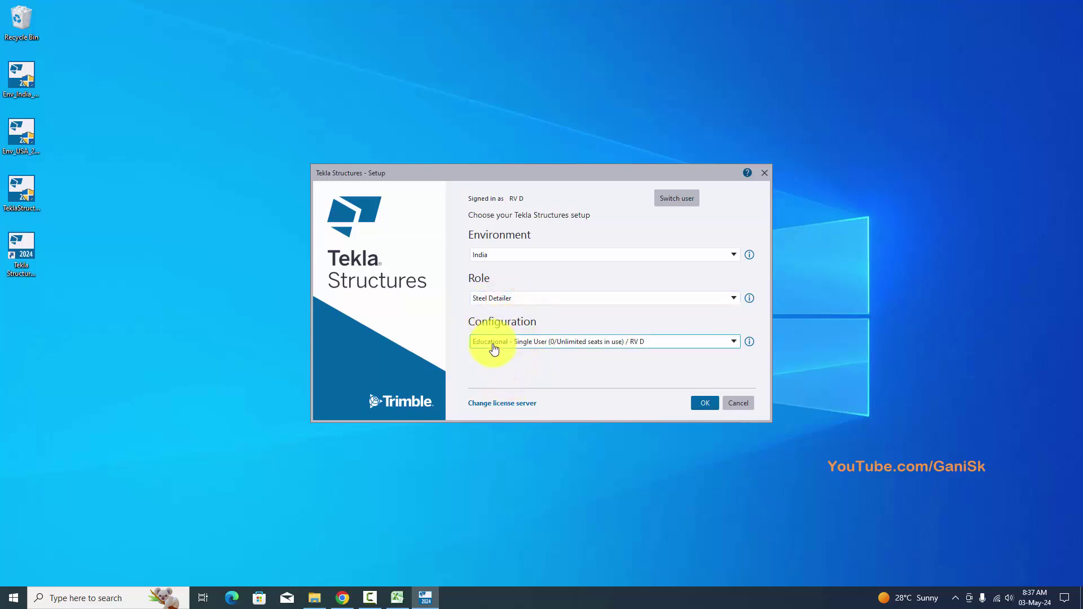
left_click(543, 342)
left_click(528, 354)
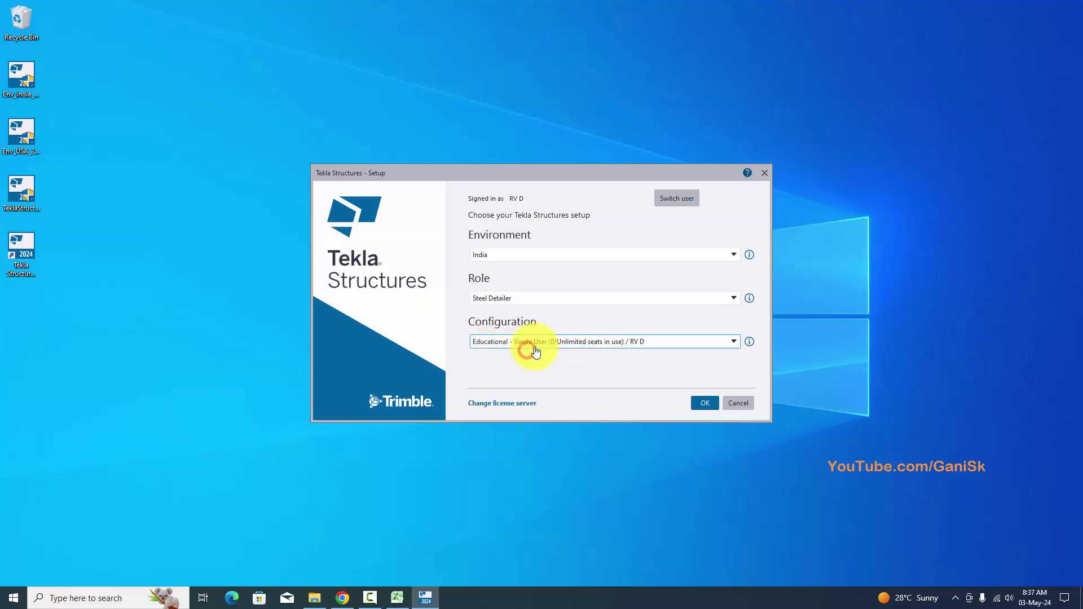
left_click(707, 402)
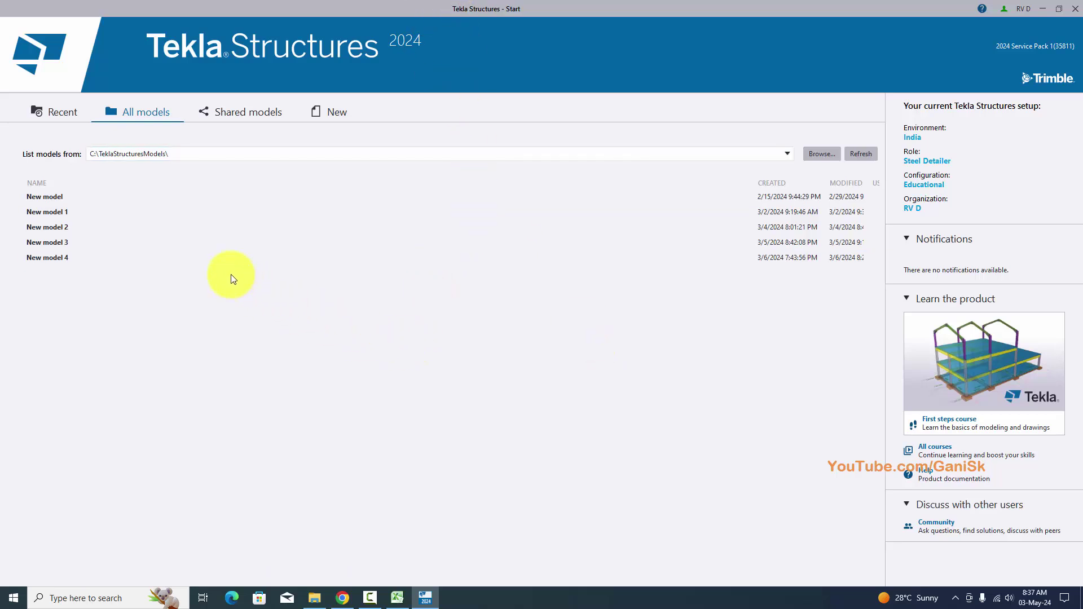
Start a new model, rename it 'Project 1', and open the folder chooser for its location.
left_click(337, 113)
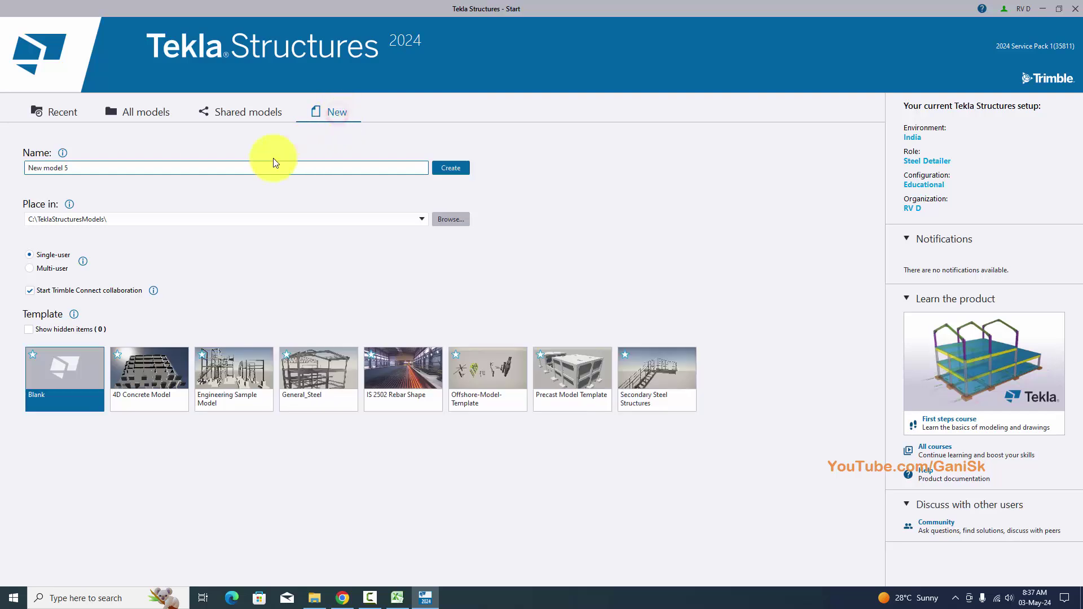
left_click_drag(74, 167, 2, 170)
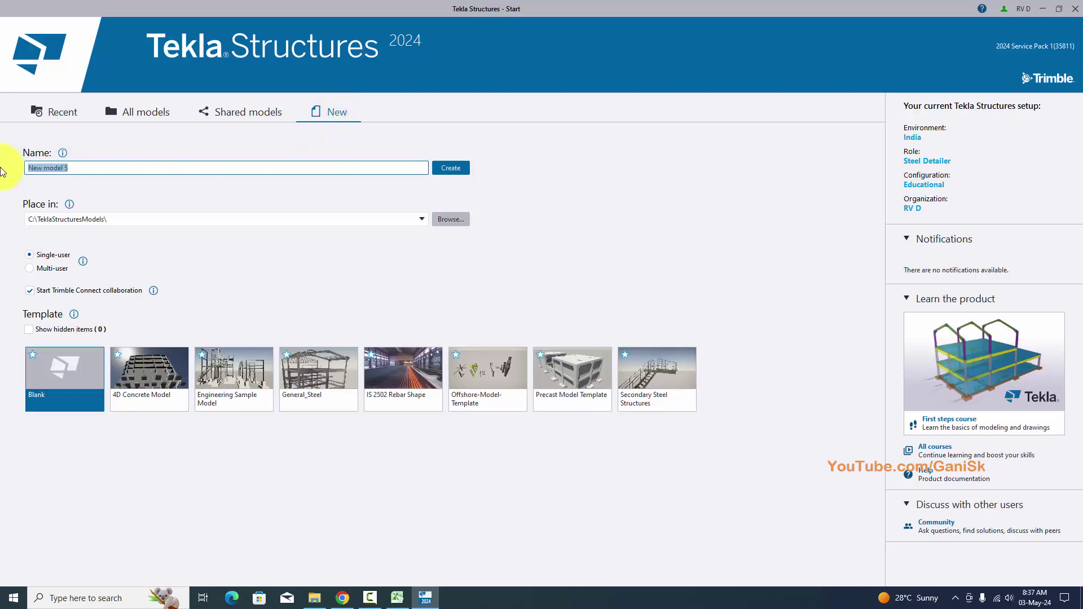
type("Project 1")
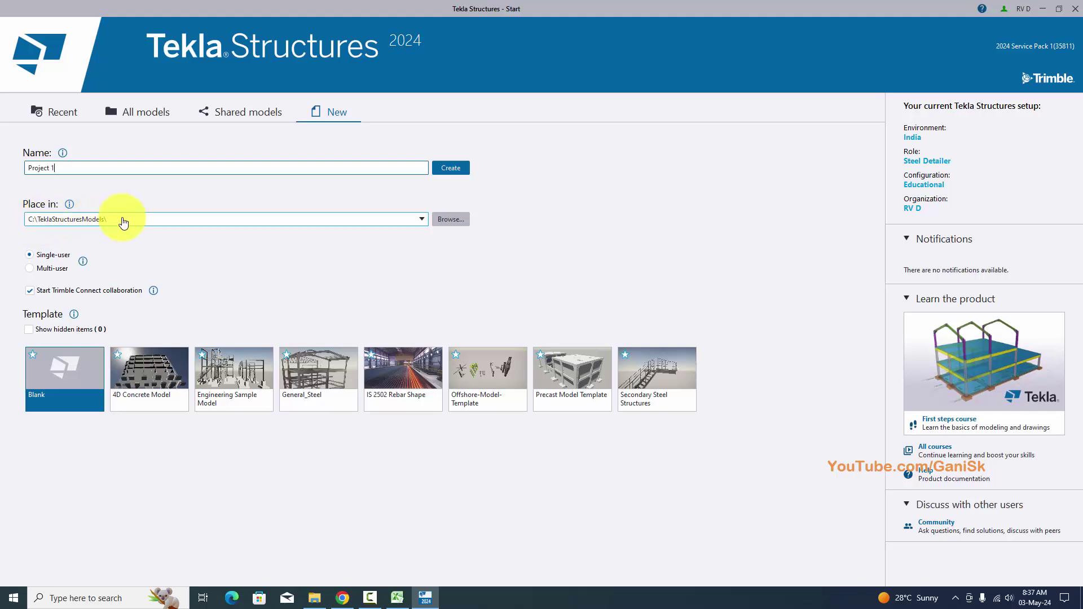
left_click(448, 219)
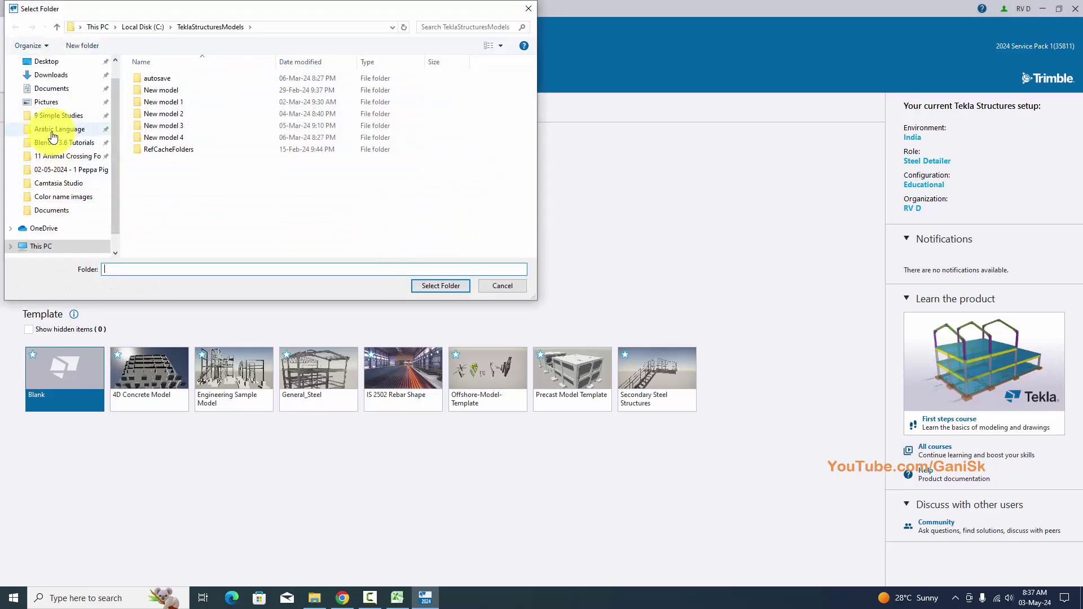
Browse to This PC, then cancel to keep C:\TeklaStructuresModels\ as the model location.
scroll(53, 137, "up", 1)
scroll(52, 137, "down", 2)
left_click(43, 221)
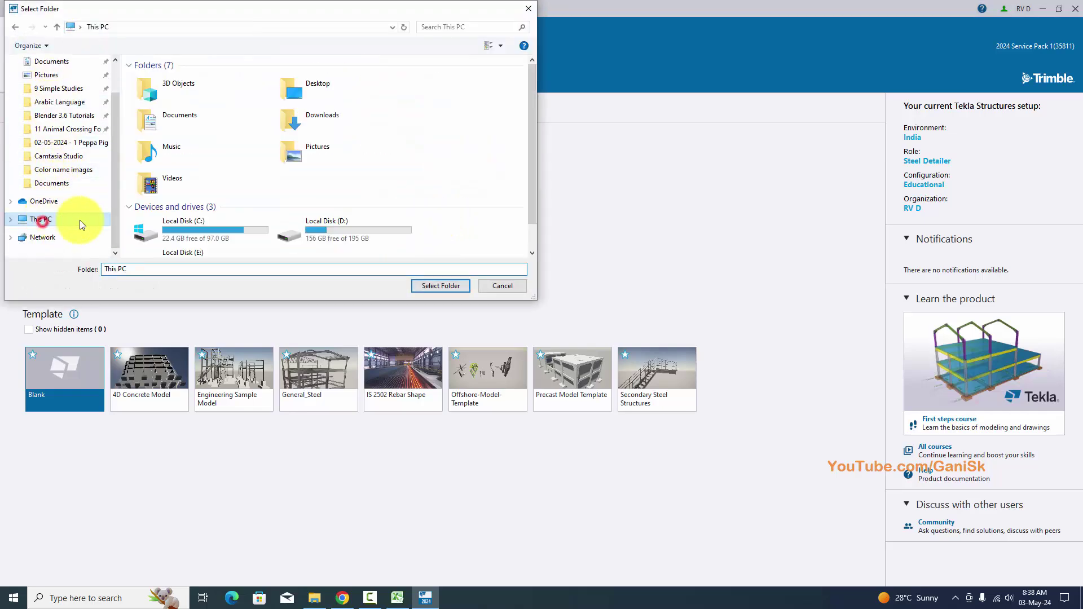
scroll(310, 232, "down", 1)
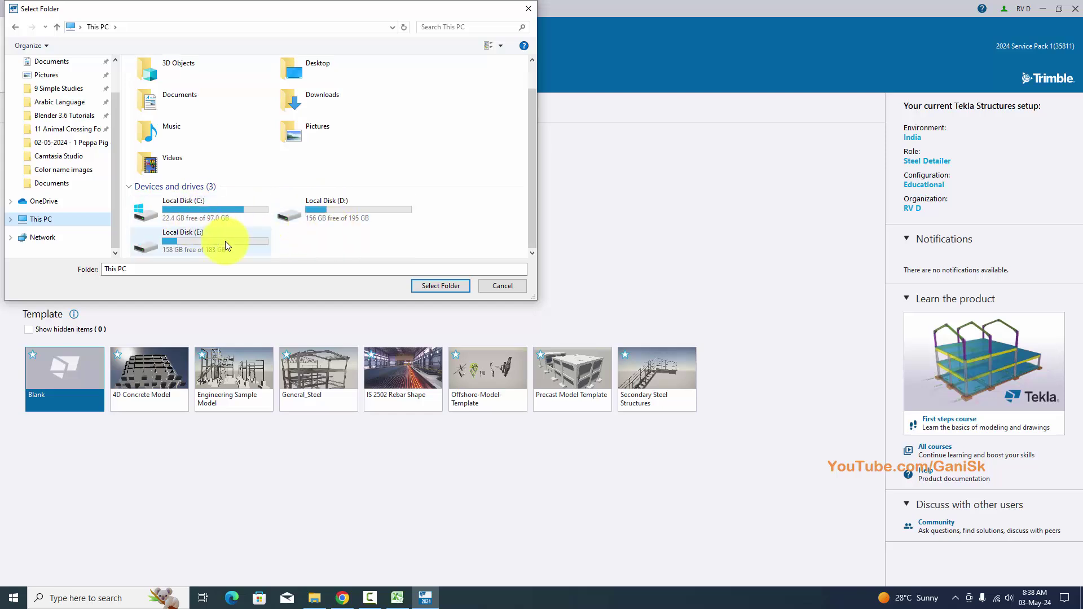
left_click(505, 287)
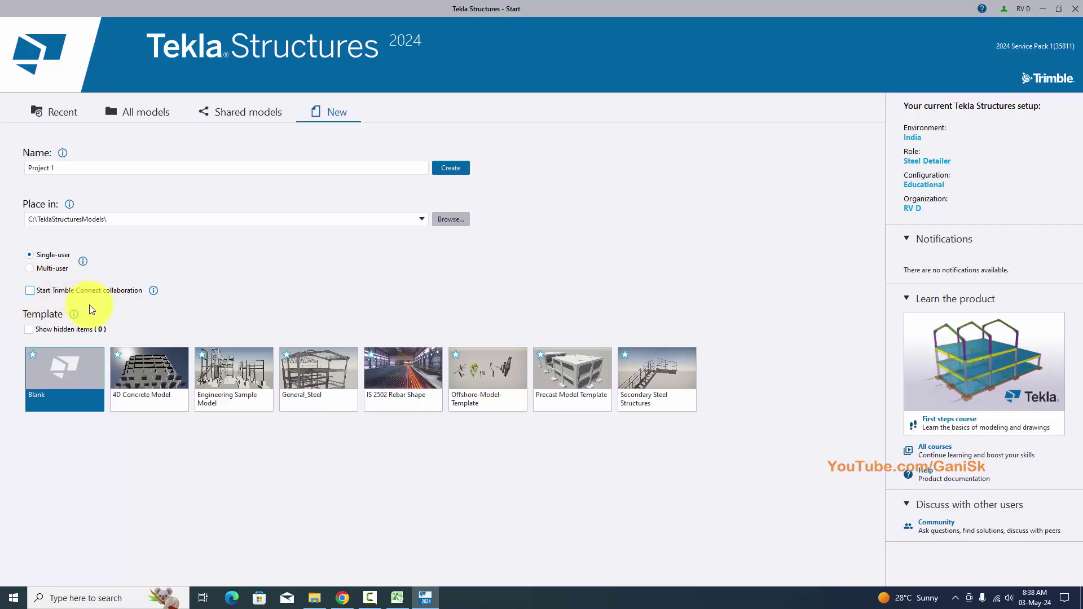
Create Project 1 from the Blank template.
left_click(60, 411)
left_click(462, 179)
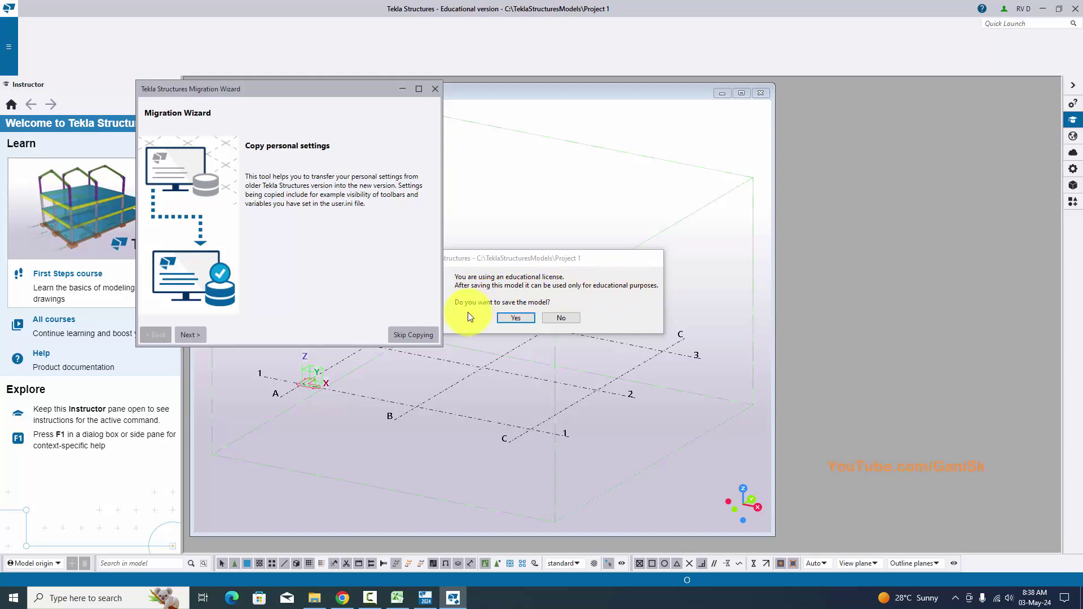
Confirm saving Project 1, maximize the View 1 - 3d window, and close the Instructor pane.
left_click(516, 318)
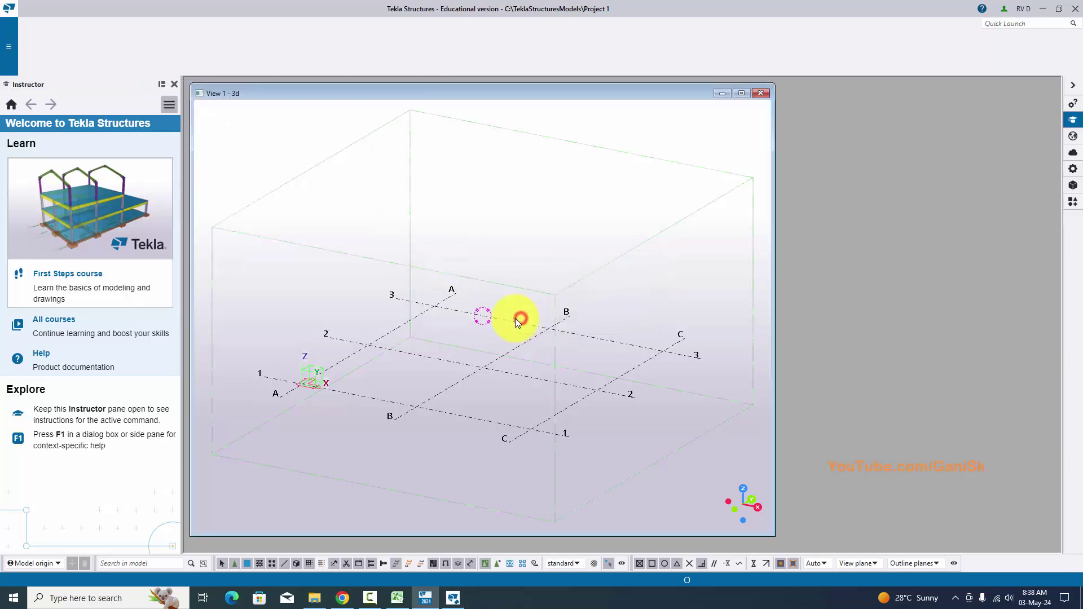
left_click(740, 94)
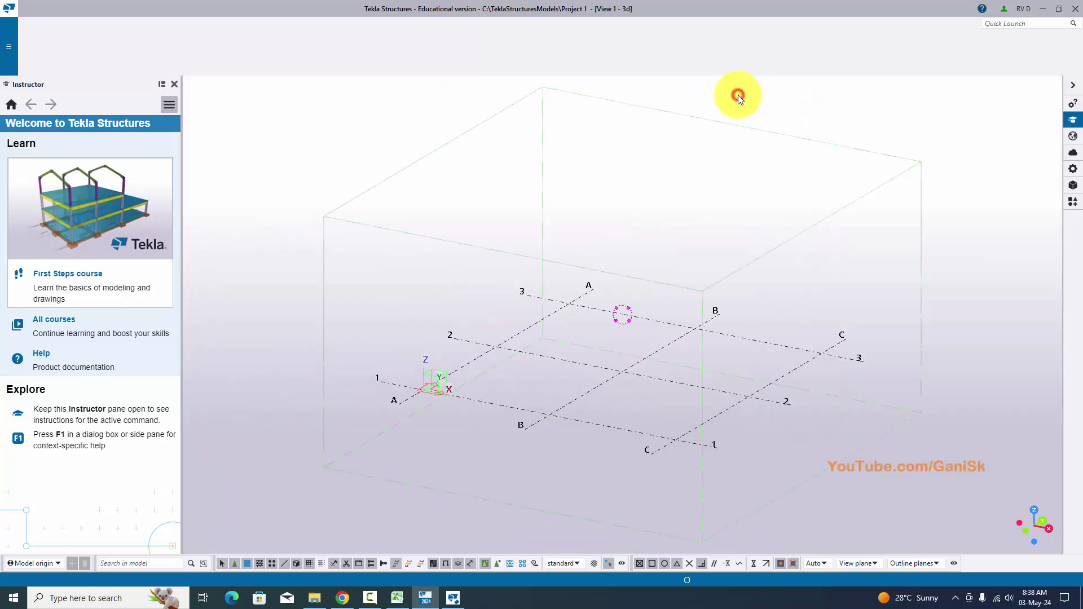
left_click(173, 84)
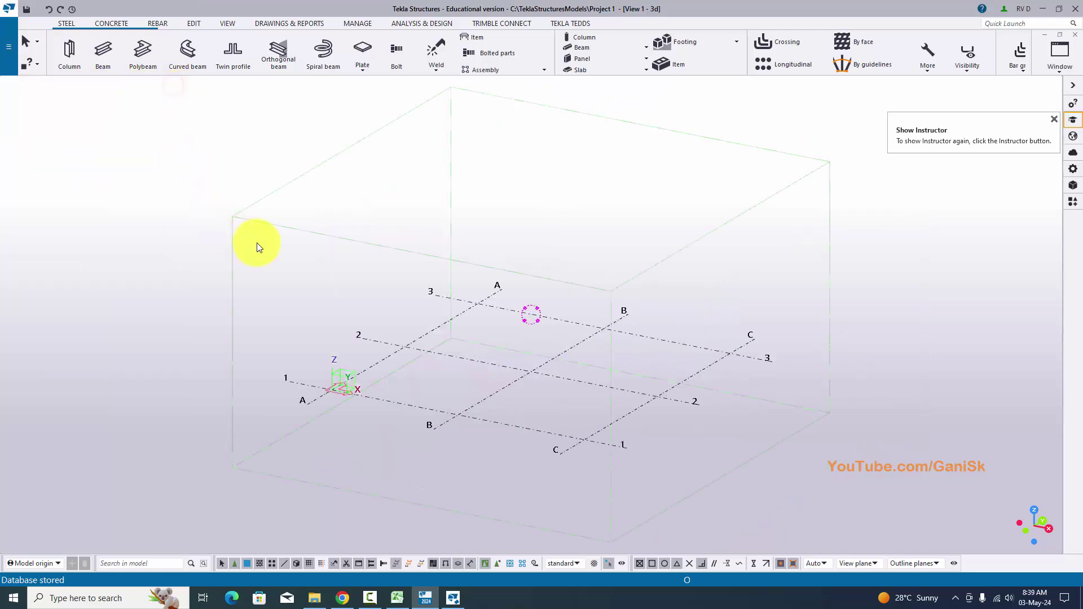
scroll(394, 266, "down", 3)
scroll(429, 272, "down", 3)
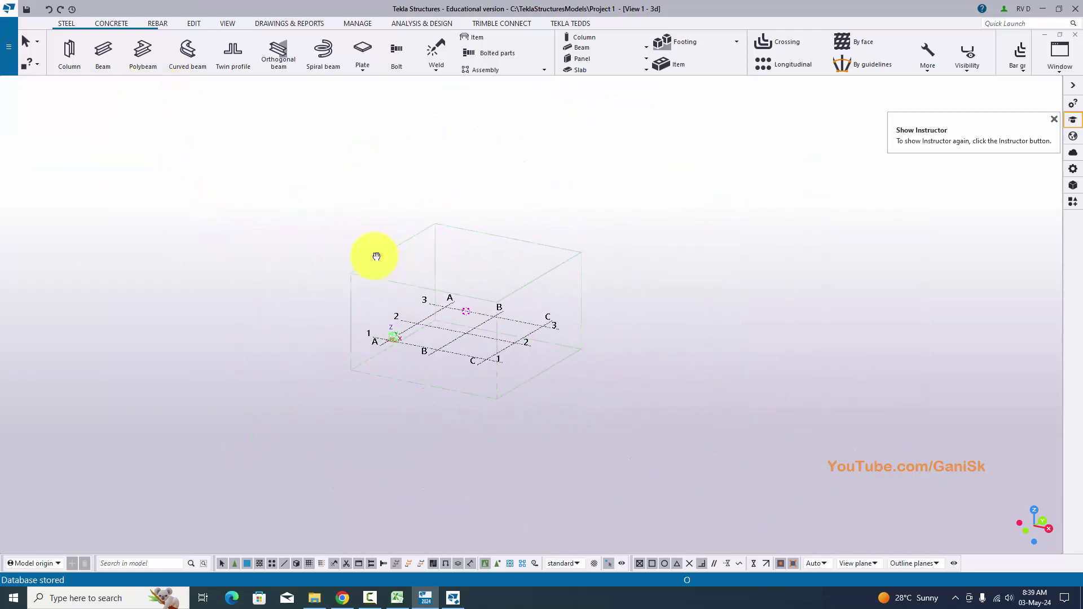
scroll(411, 305, "up", 2)
scroll(410, 307, "up", 4)
scroll(518, 266, "down", 4)
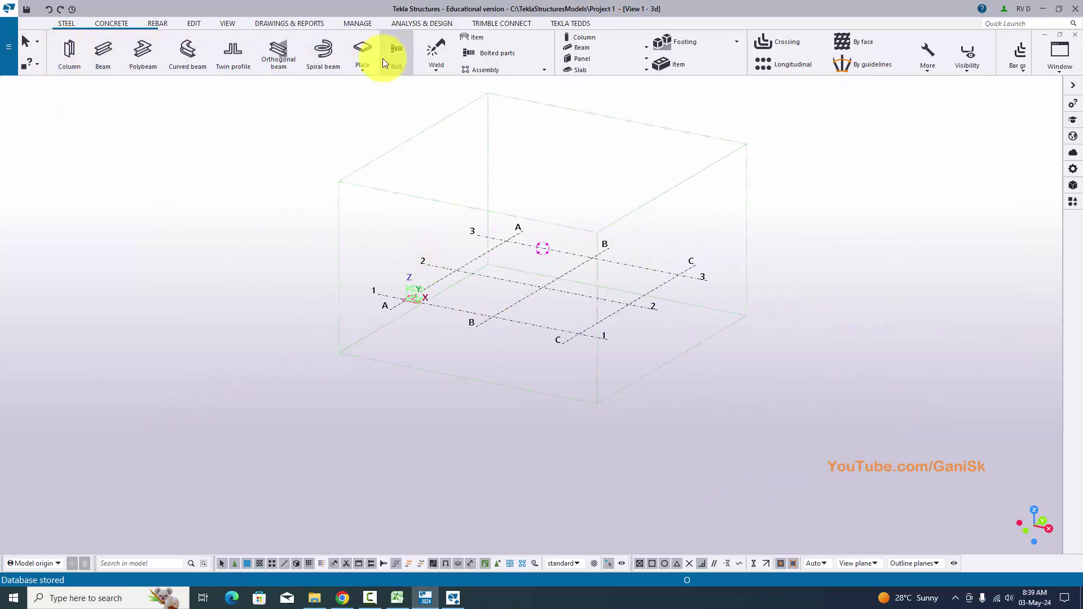
left_click(112, 24)
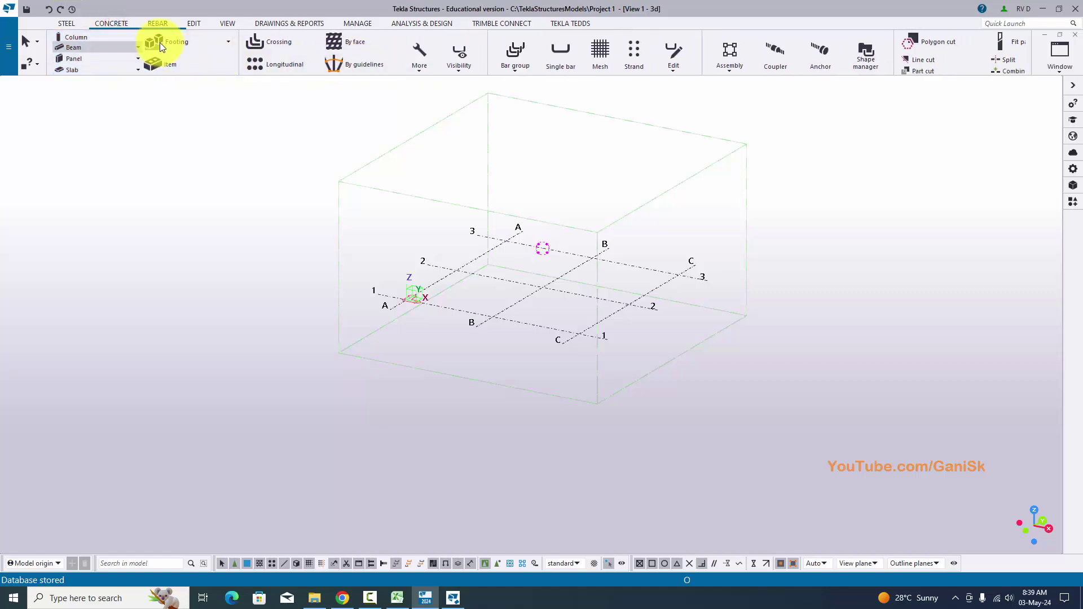
left_click(157, 25)
left_click(222, 23)
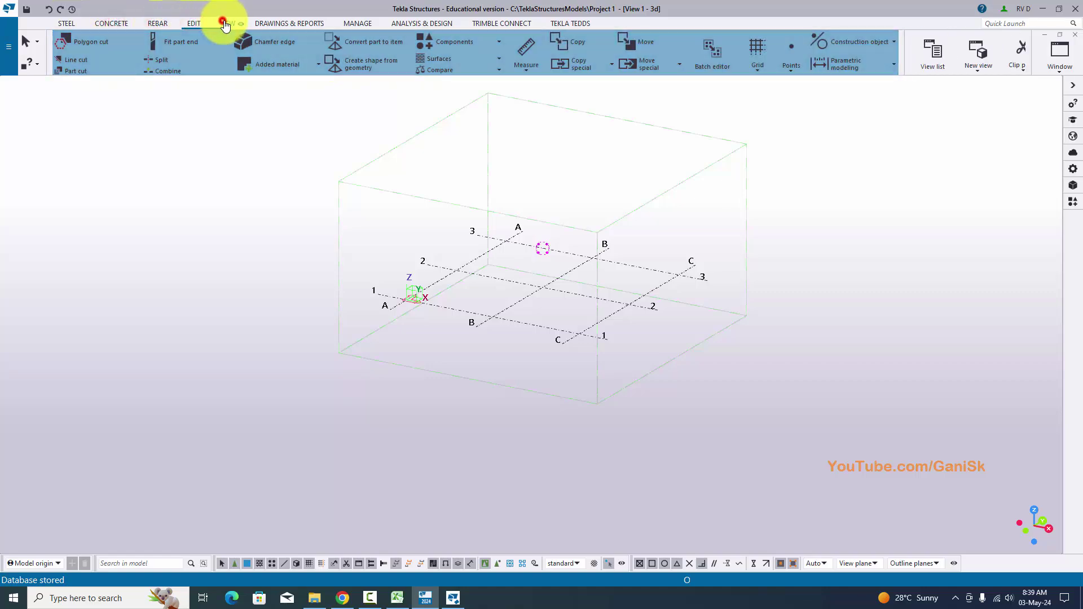
left_click(66, 23)
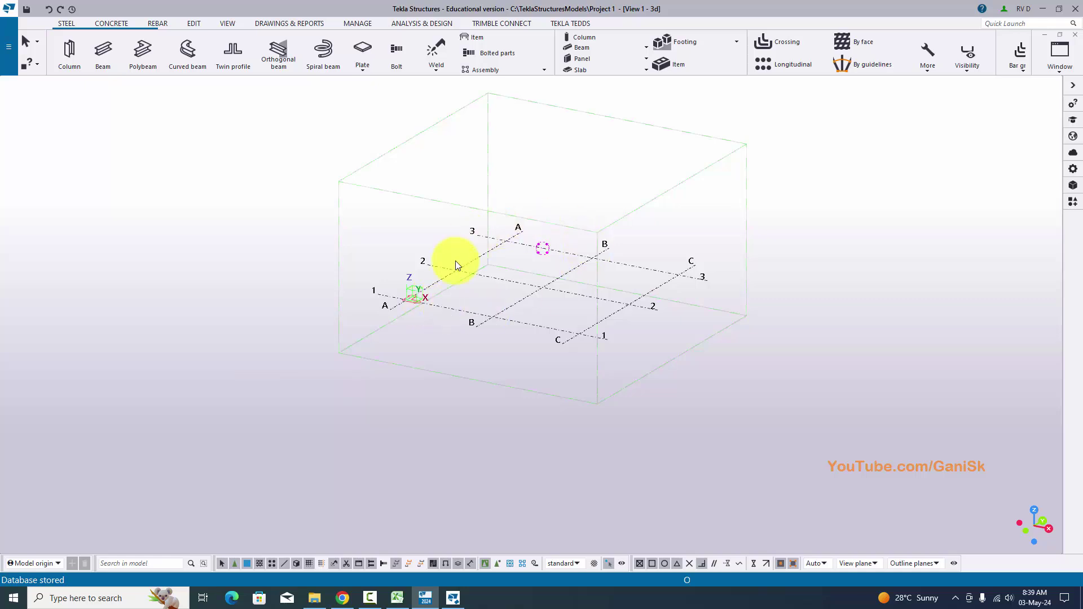
scroll(464, 314, "up", 4)
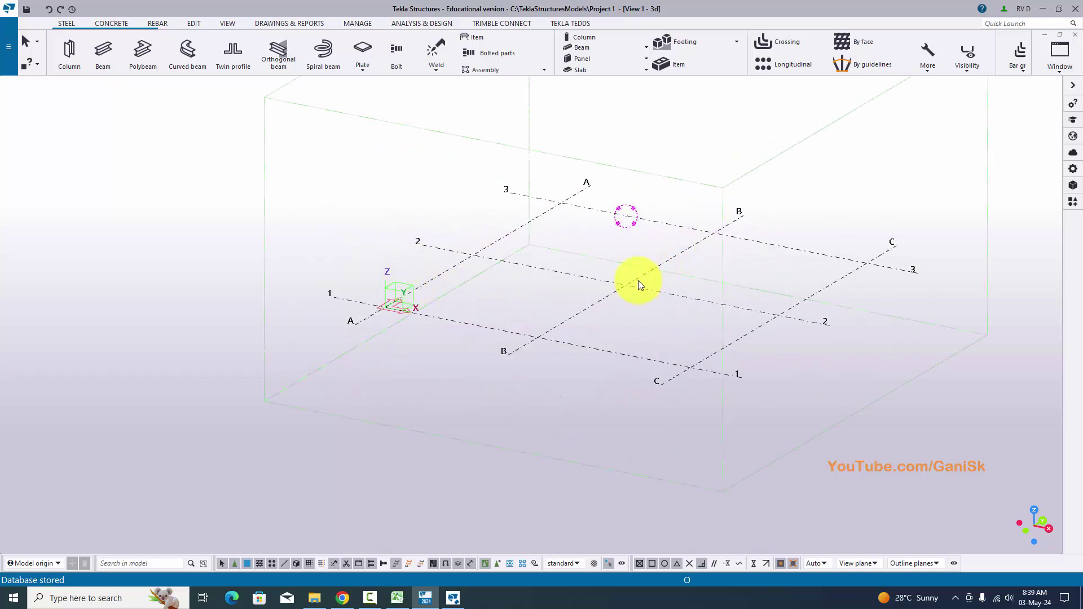